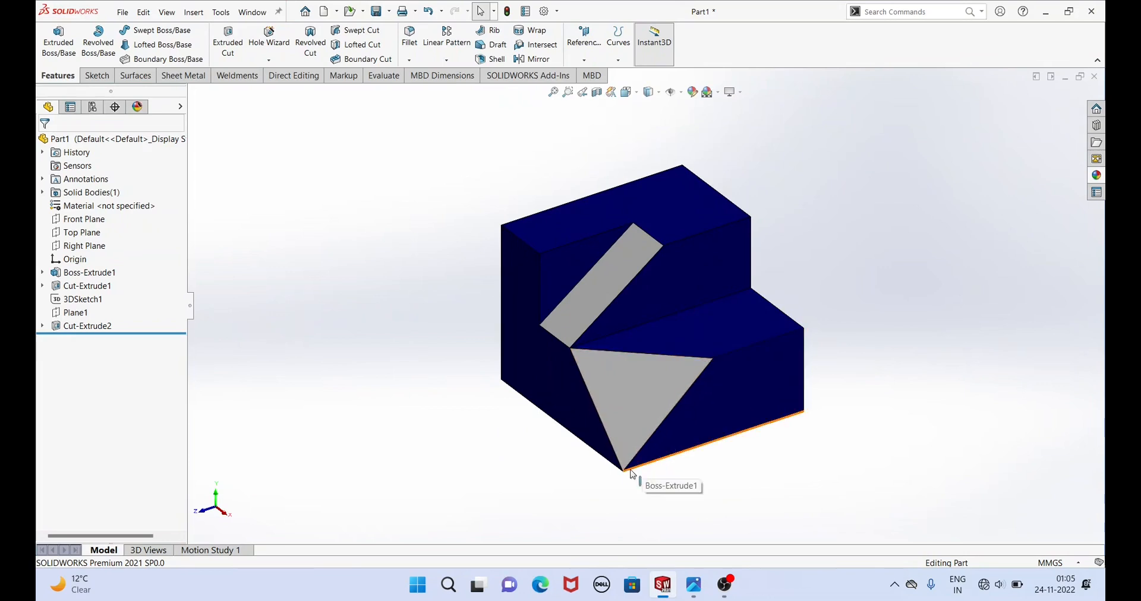
Examine the finished block from another angle and compare it with the Corner block reference image.
middle_drag(624, 469, 707, 387)
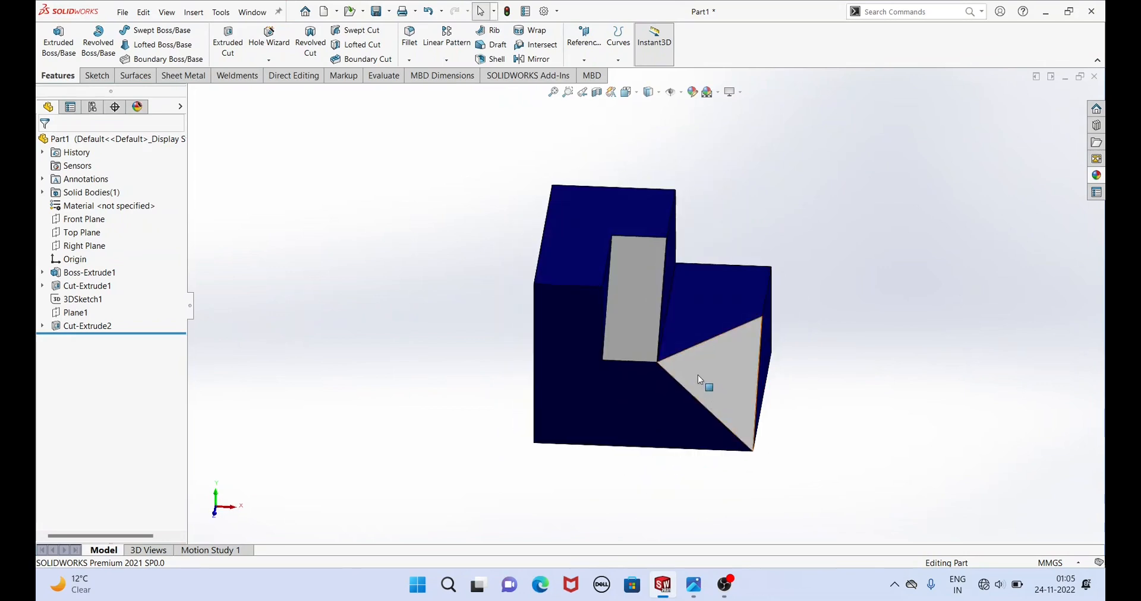
key(ctrl+7)
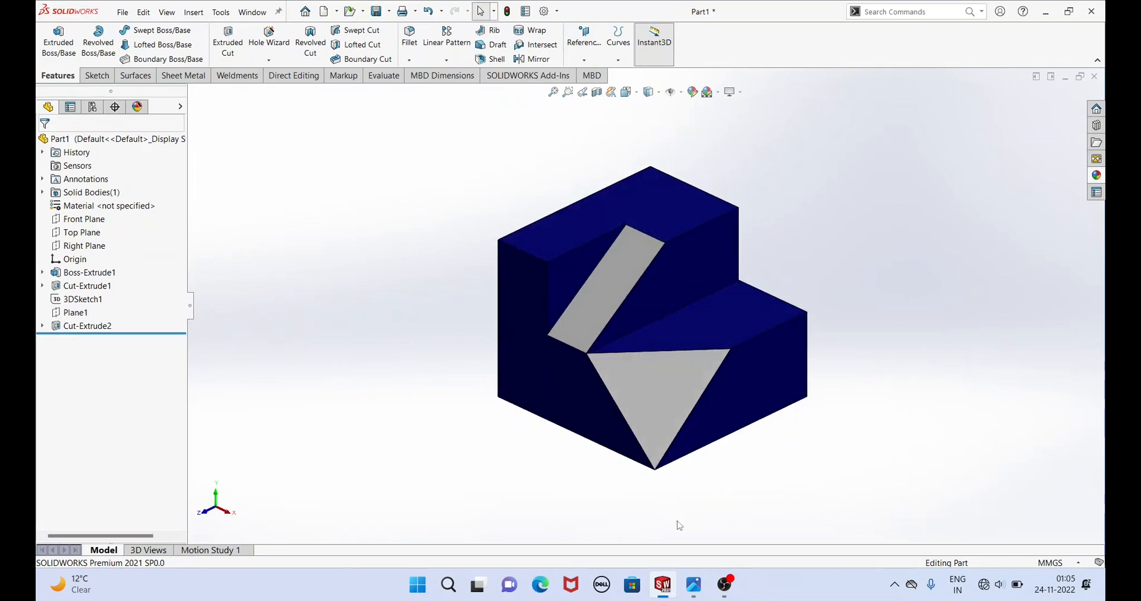
click(692, 588)
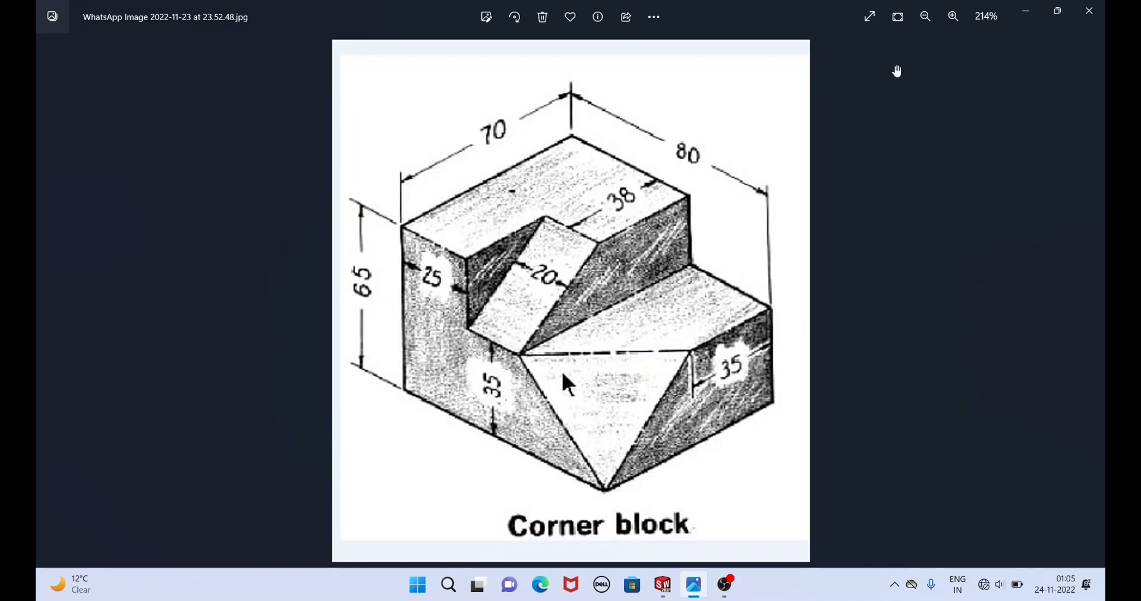
click(1026, 12)
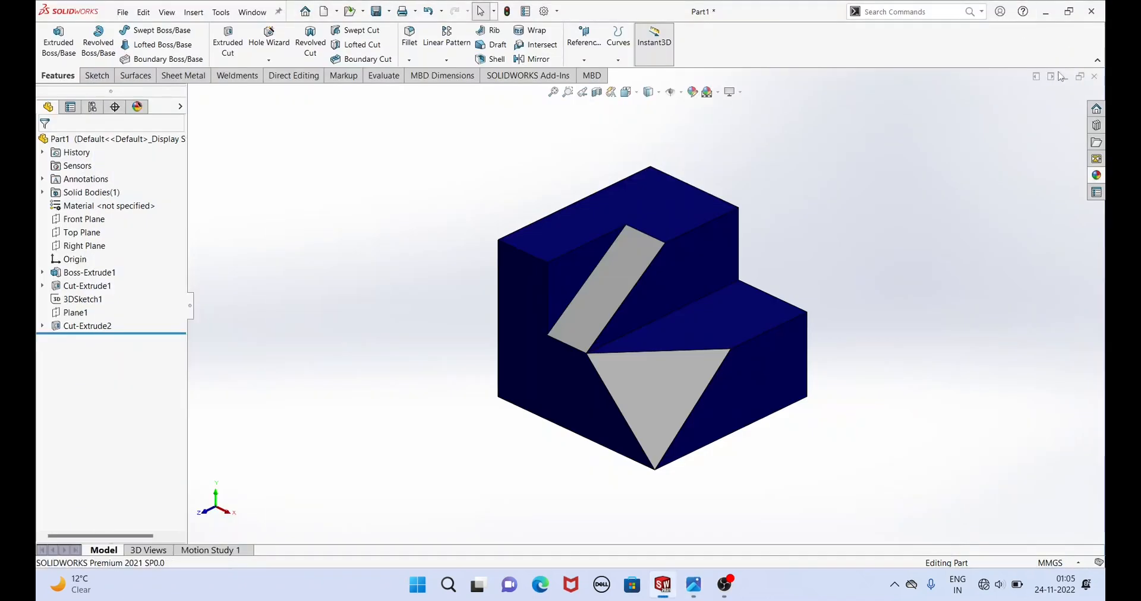
Close the finished part and save it as Part1o in the sparts folder.
click(1094, 76)
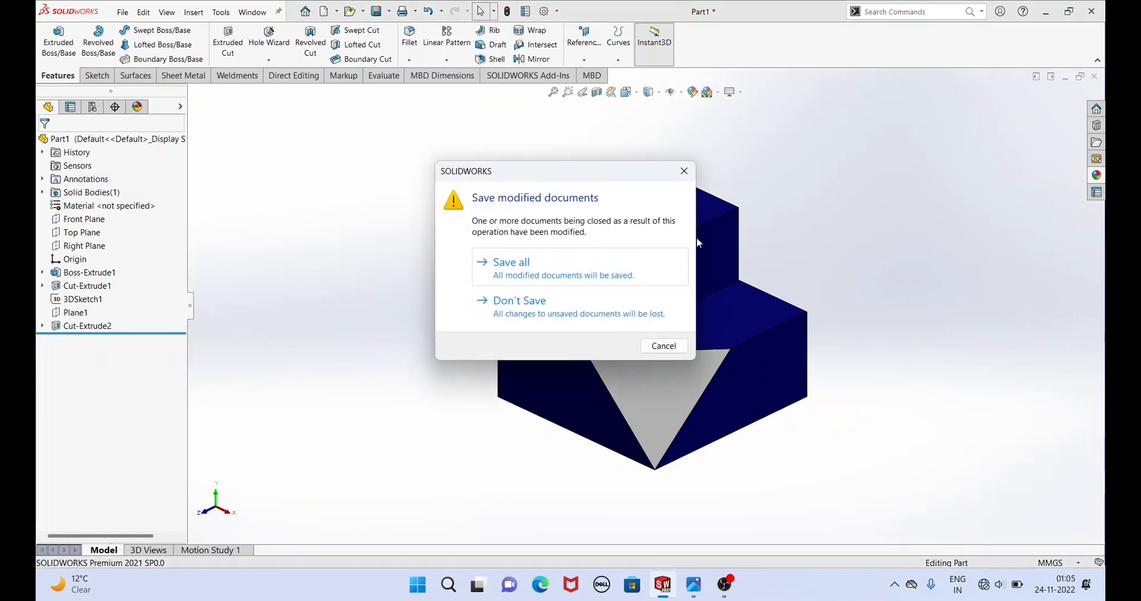
click(550, 265)
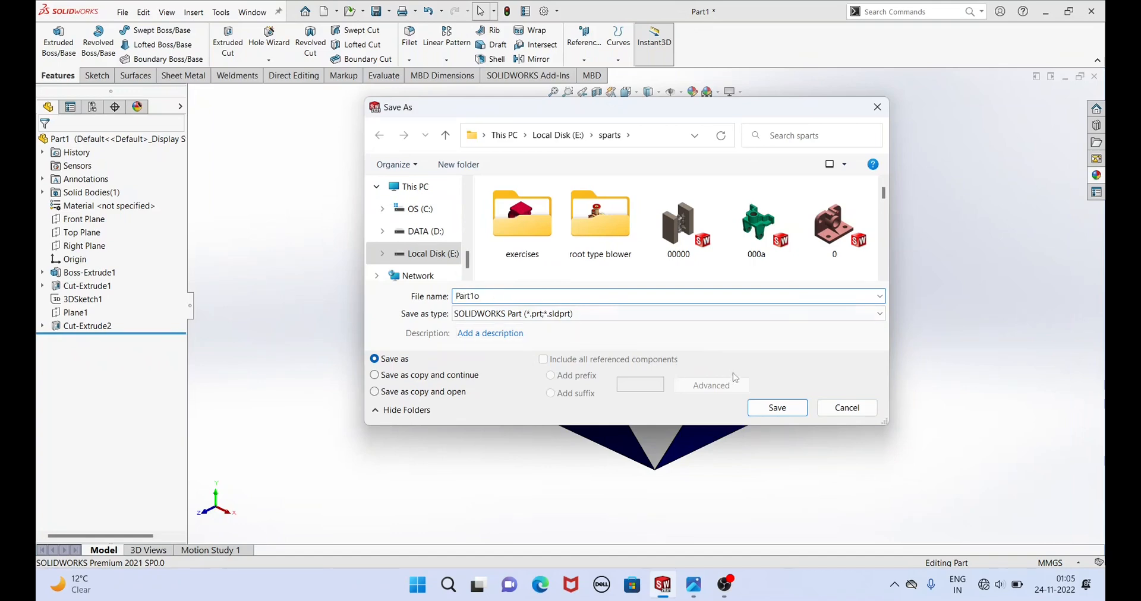
click(793, 407)
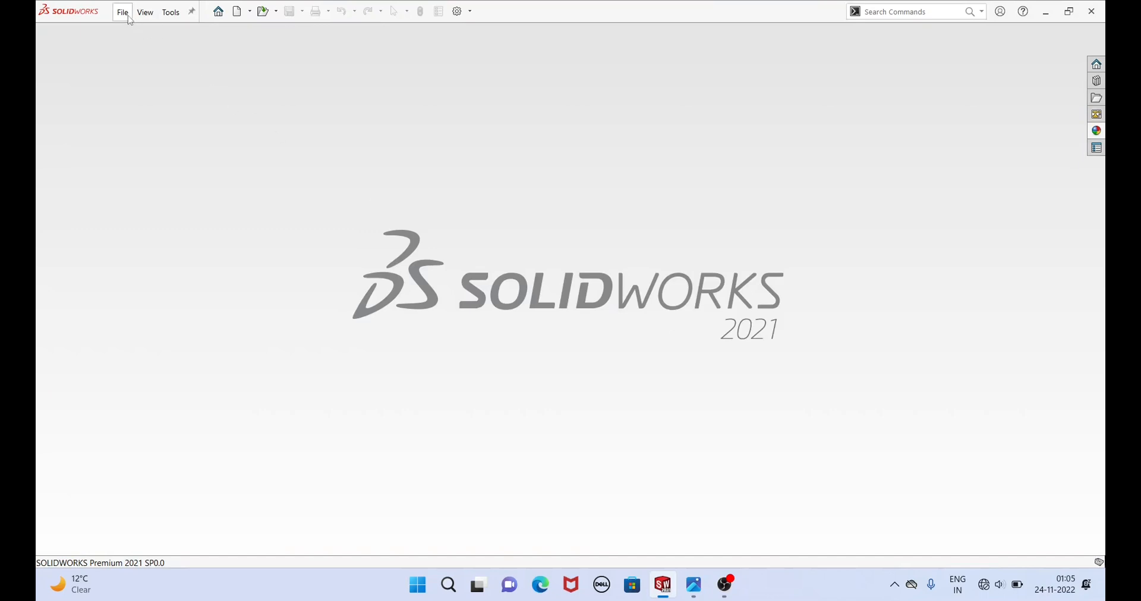
Create a new part document.
click(125, 13)
click(132, 32)
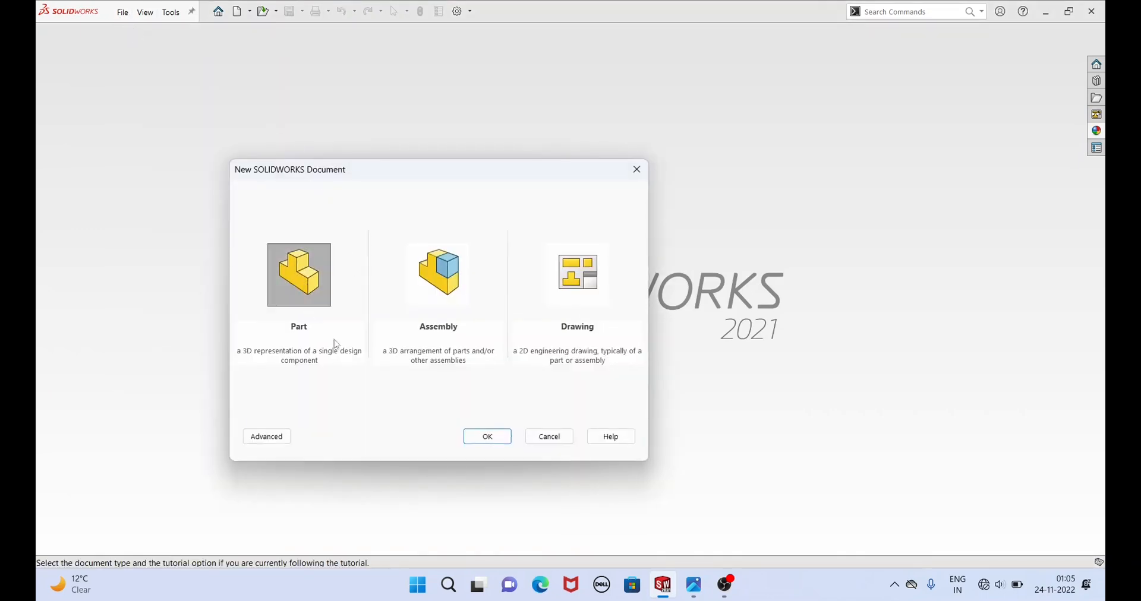
click(481, 437)
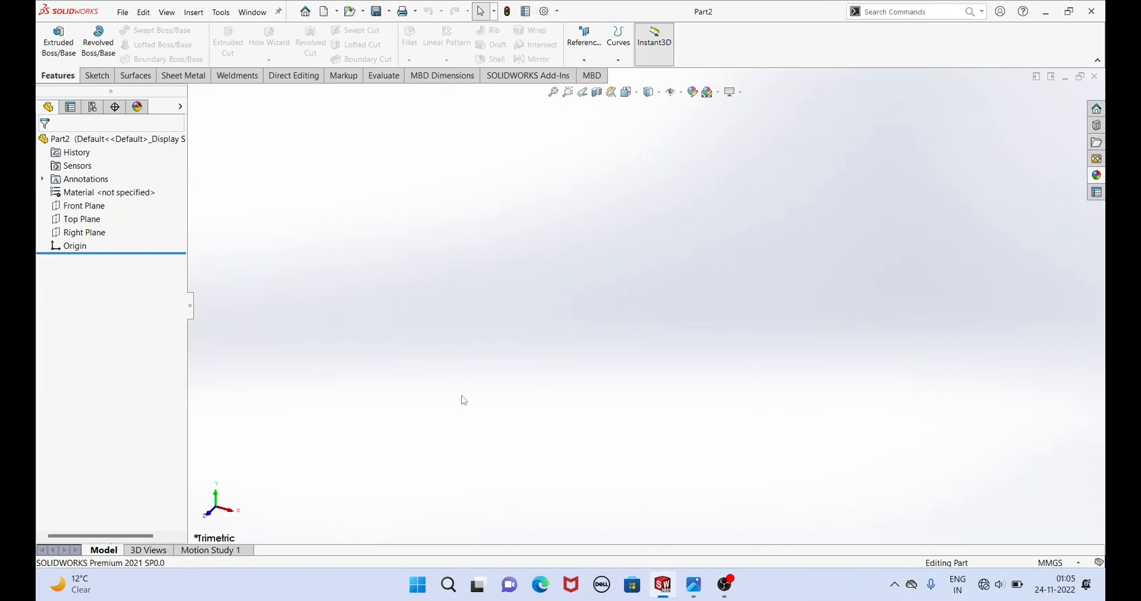
Check the Corner block reference image and open a sketch on the Front Plane.
click(695, 596)
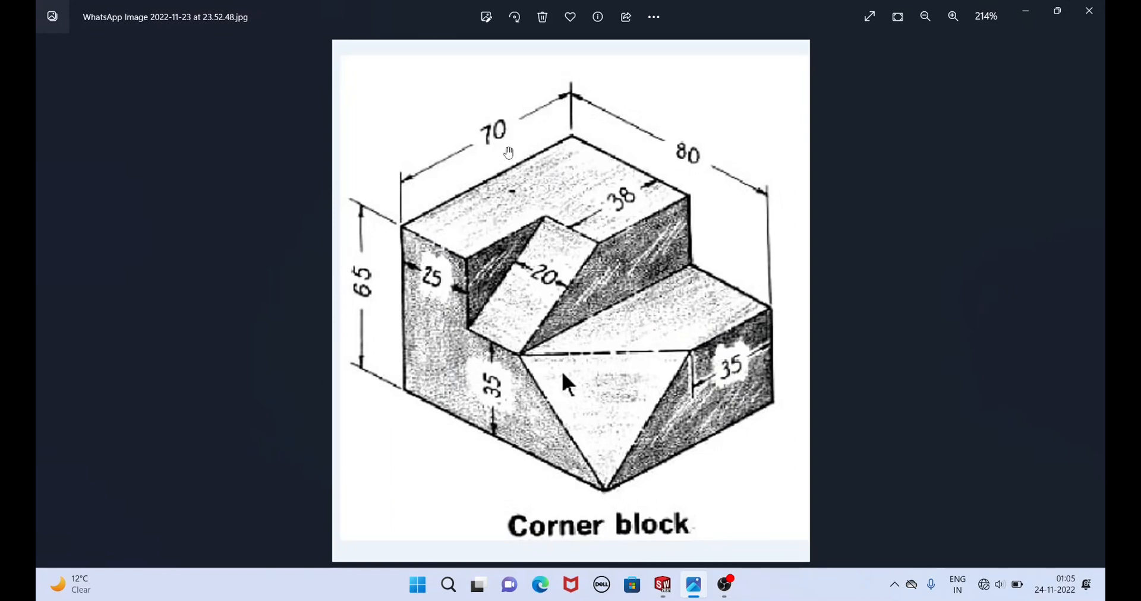
key(alt+Tab)
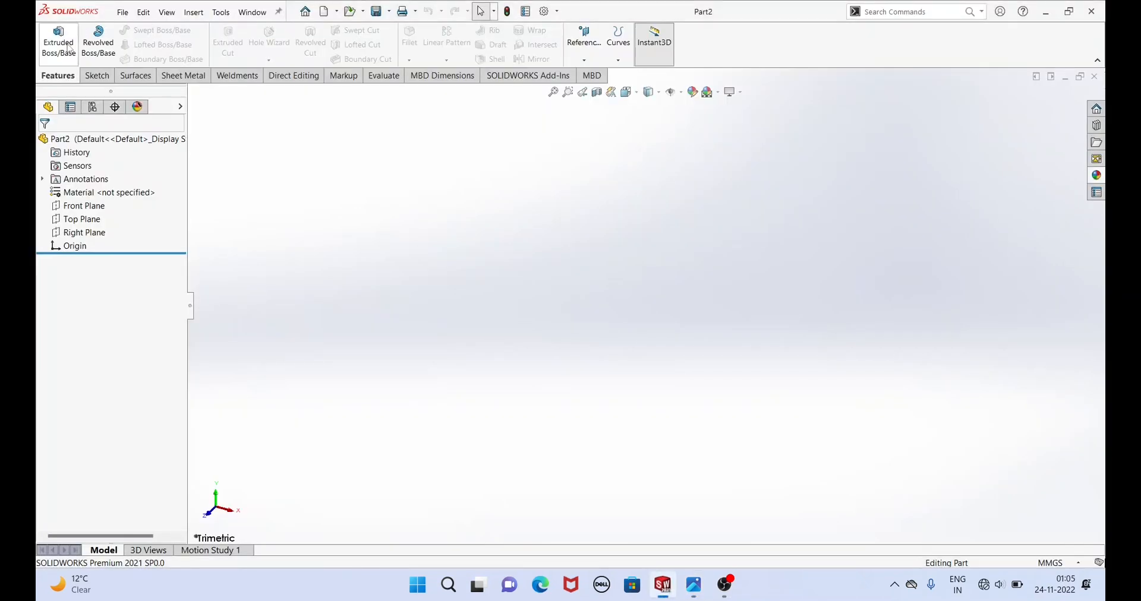
click(97, 208)
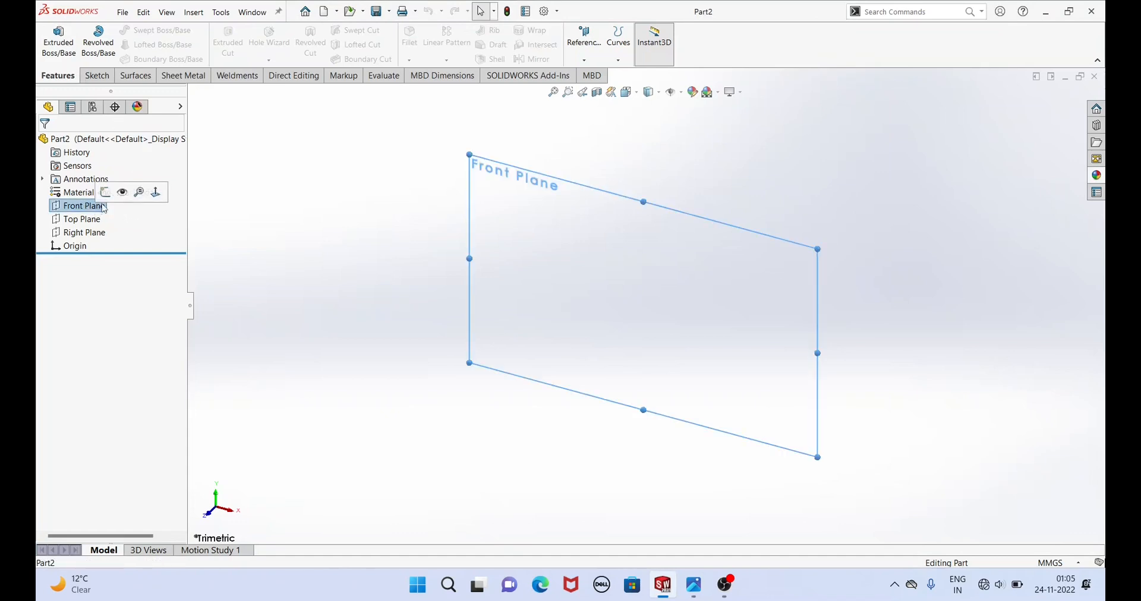
click(106, 194)
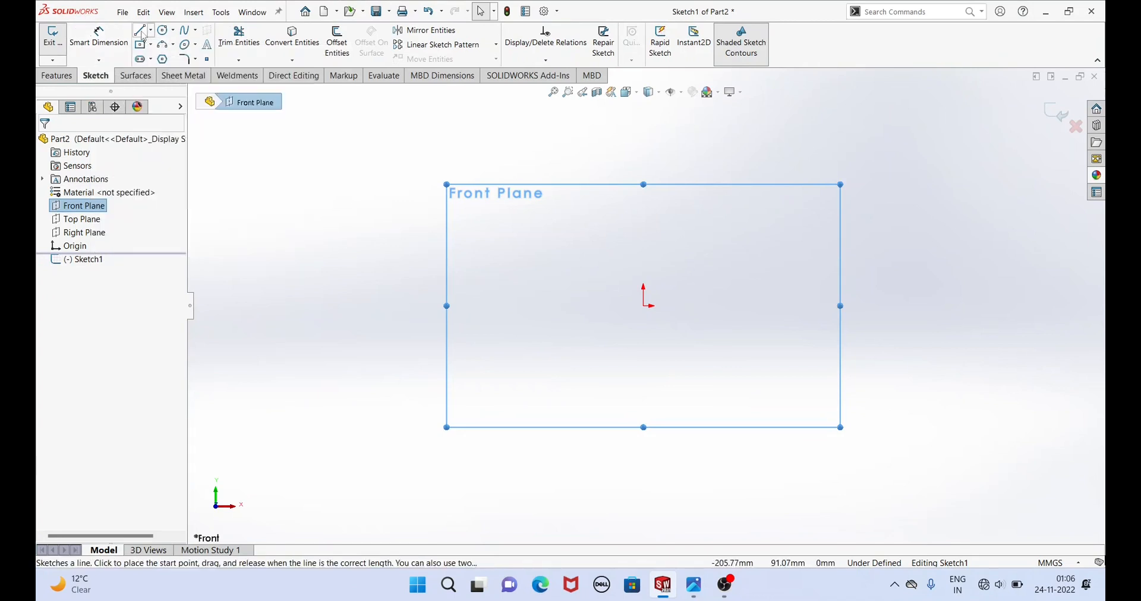
Sketch a closed L-shaped profile about 77 mm wide, inner corner on the origin, with a base about 25 mm thick and an upright about 16 mm wide.
click(141, 32)
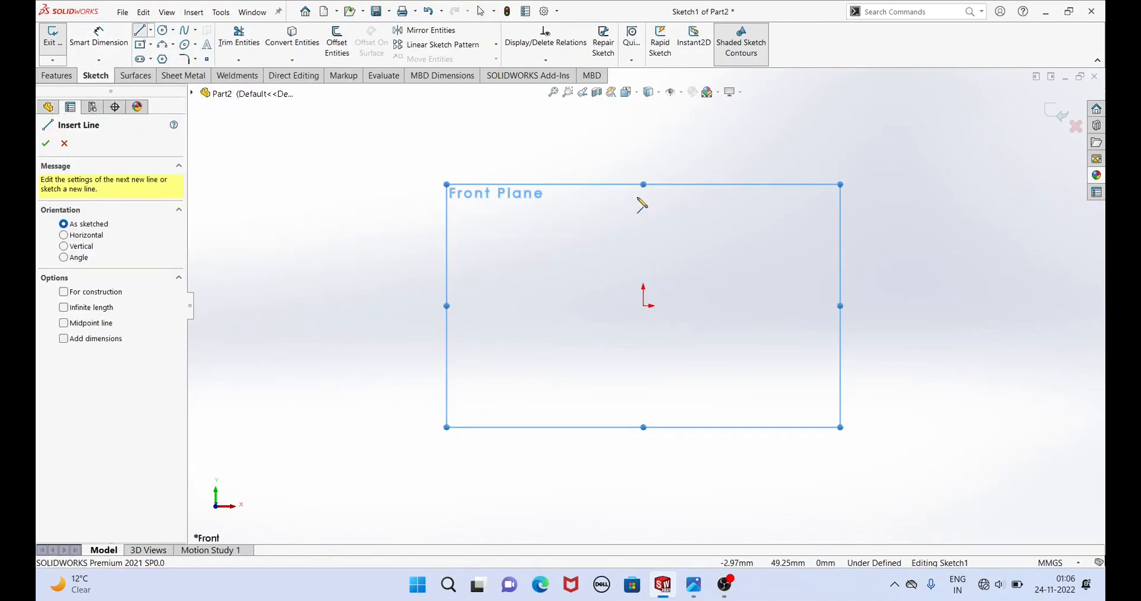
click(644, 201)
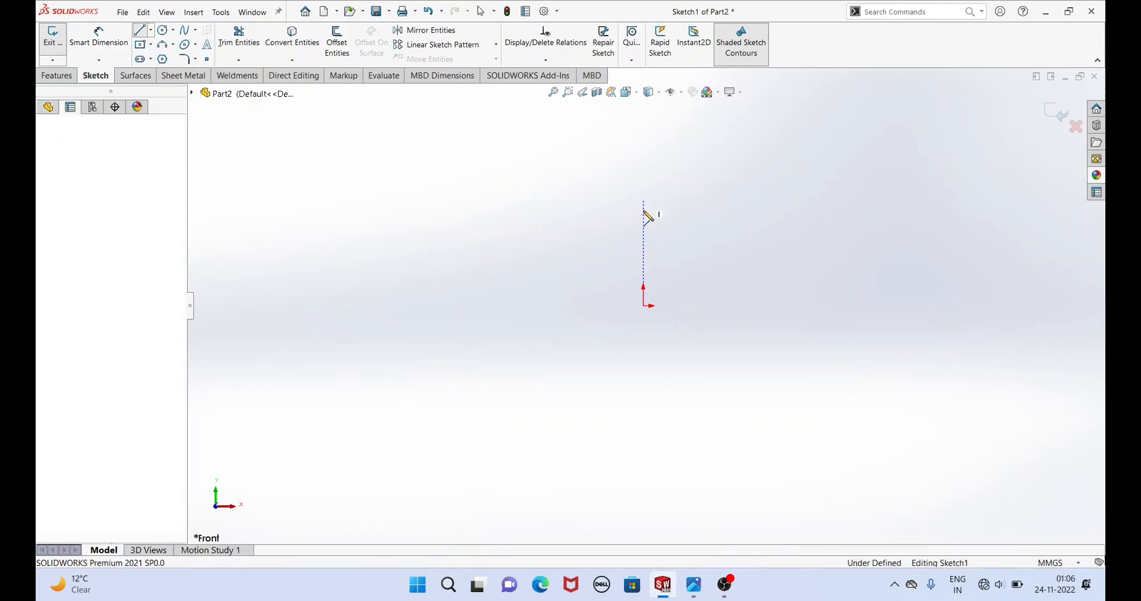
click(644, 306)
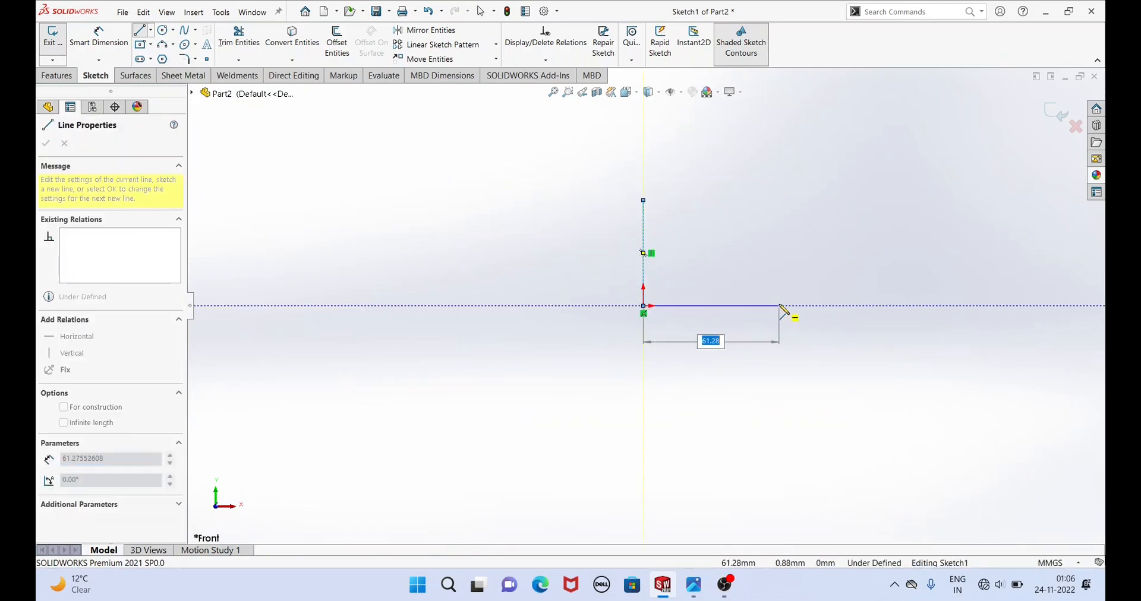
click(779, 306)
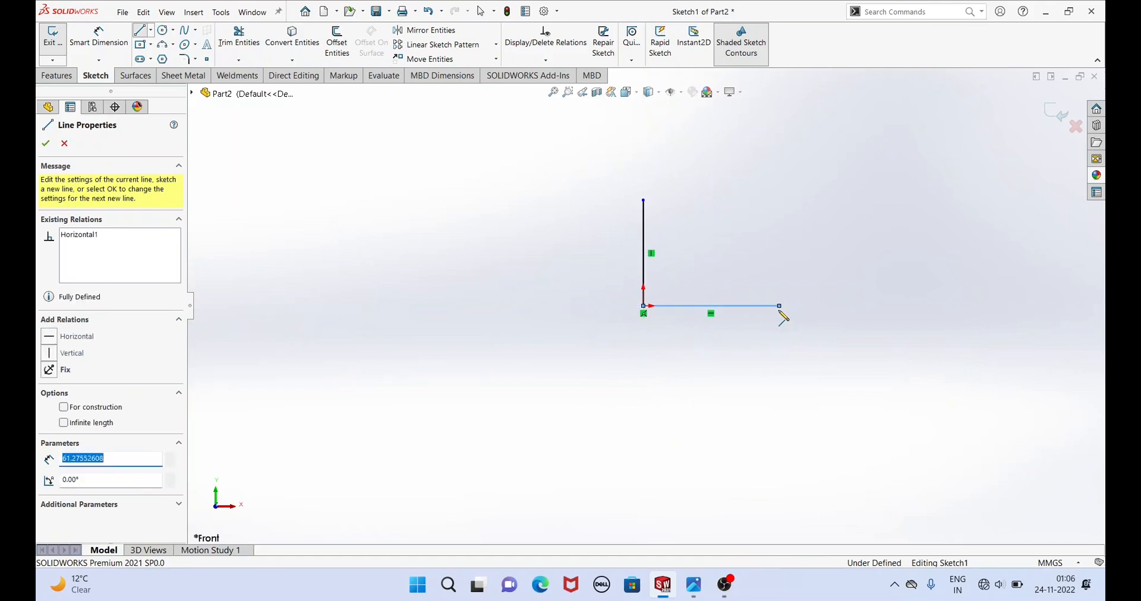
click(779, 360)
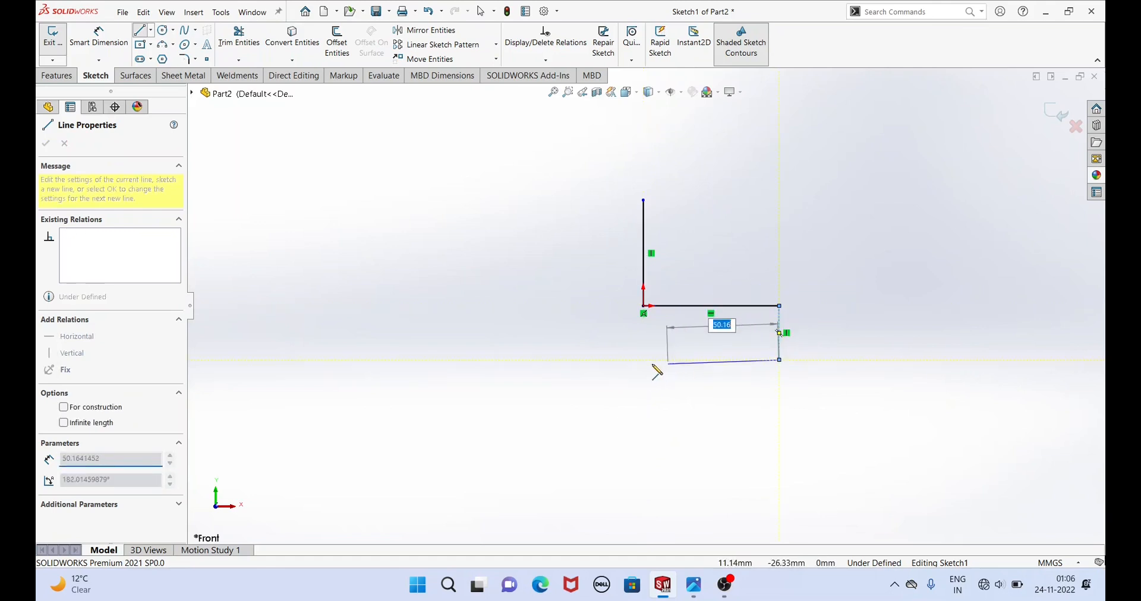
click(609, 360)
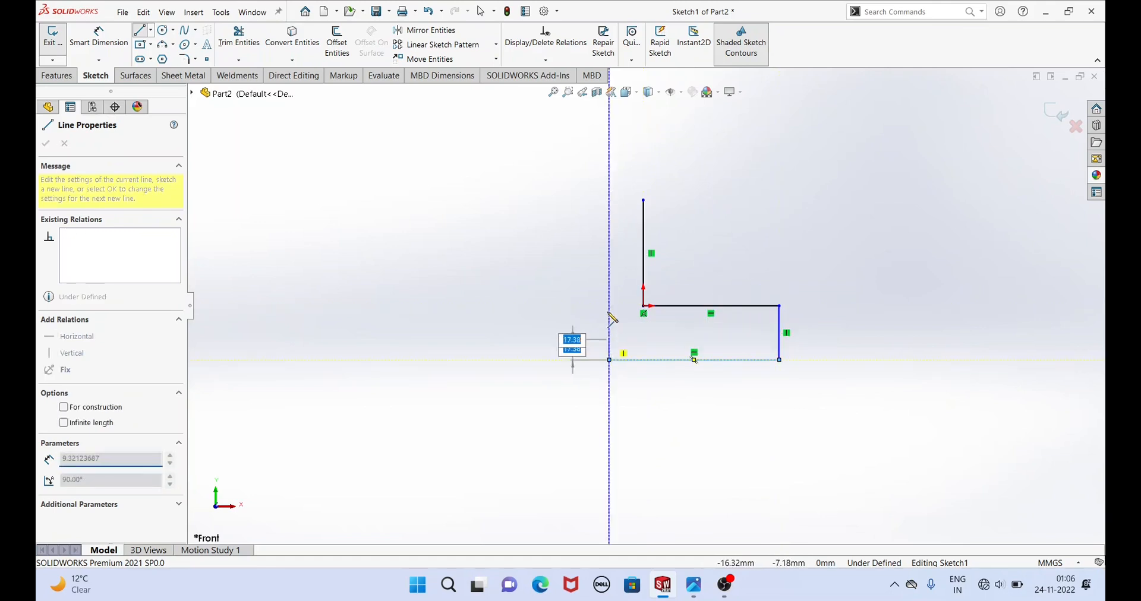
click(609, 201)
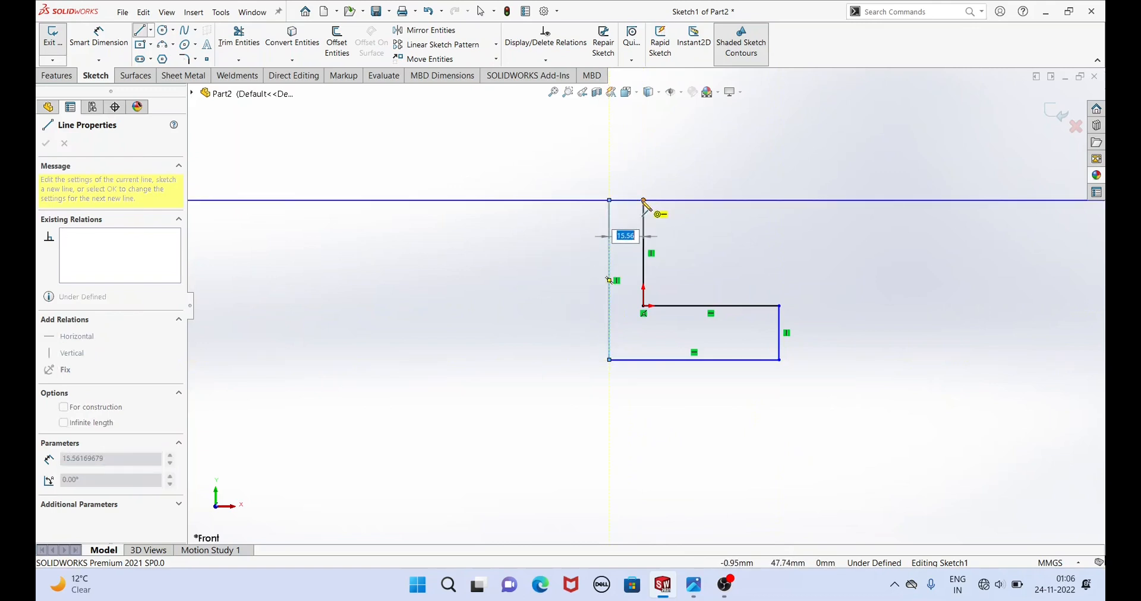
click(643, 201)
right_click(501, 194)
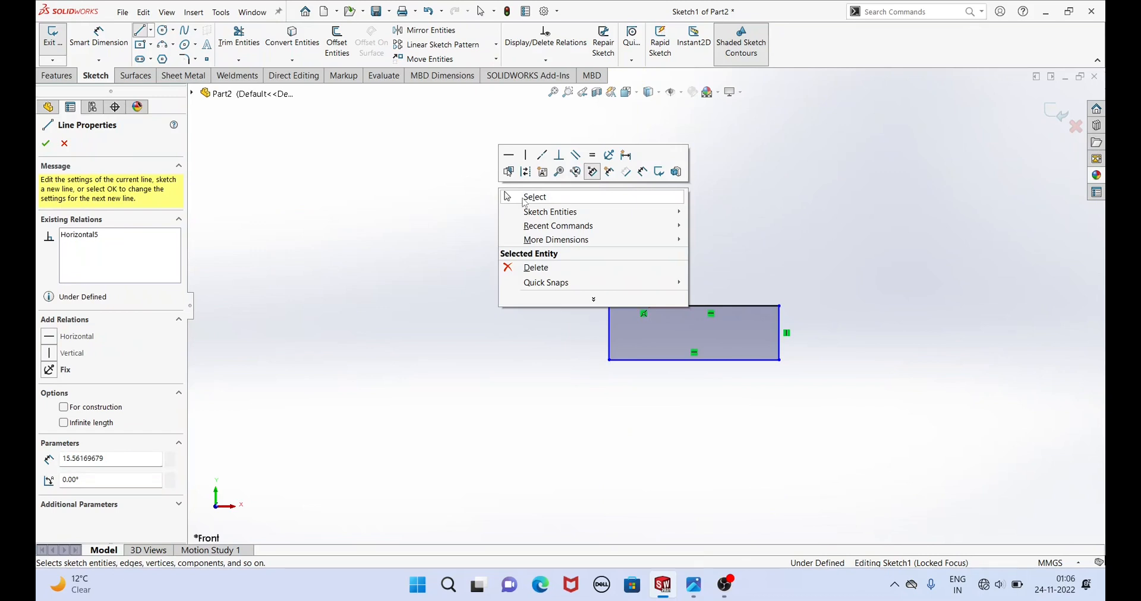
click(524, 201)
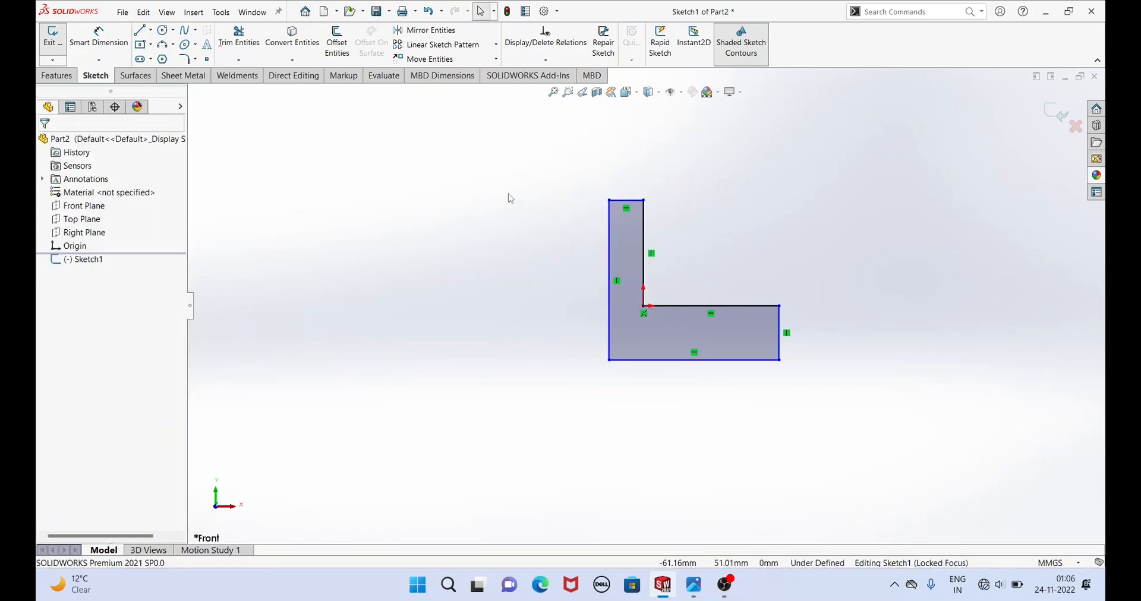
Dimension the thickness of the L-profile's horizontal leg as 35 mm.
click(97, 49)
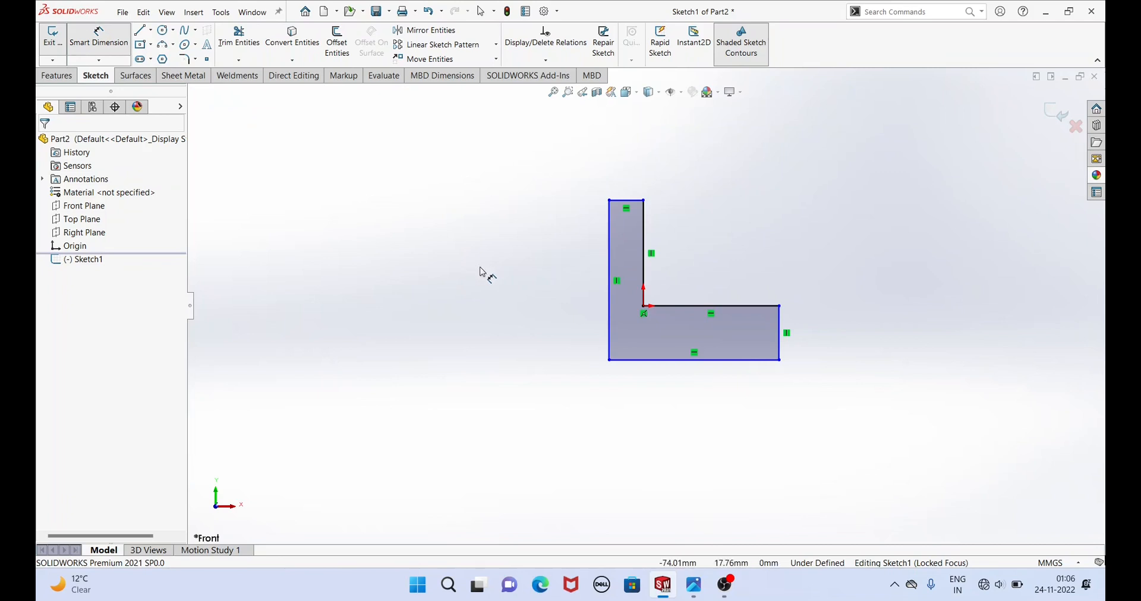
click(758, 307)
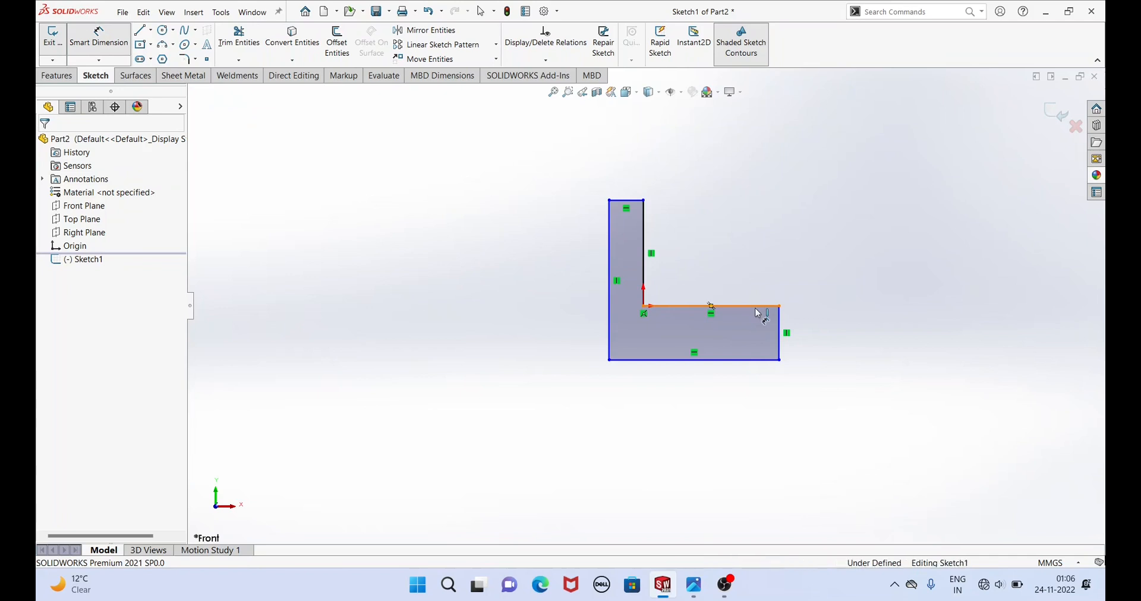
click(760, 359)
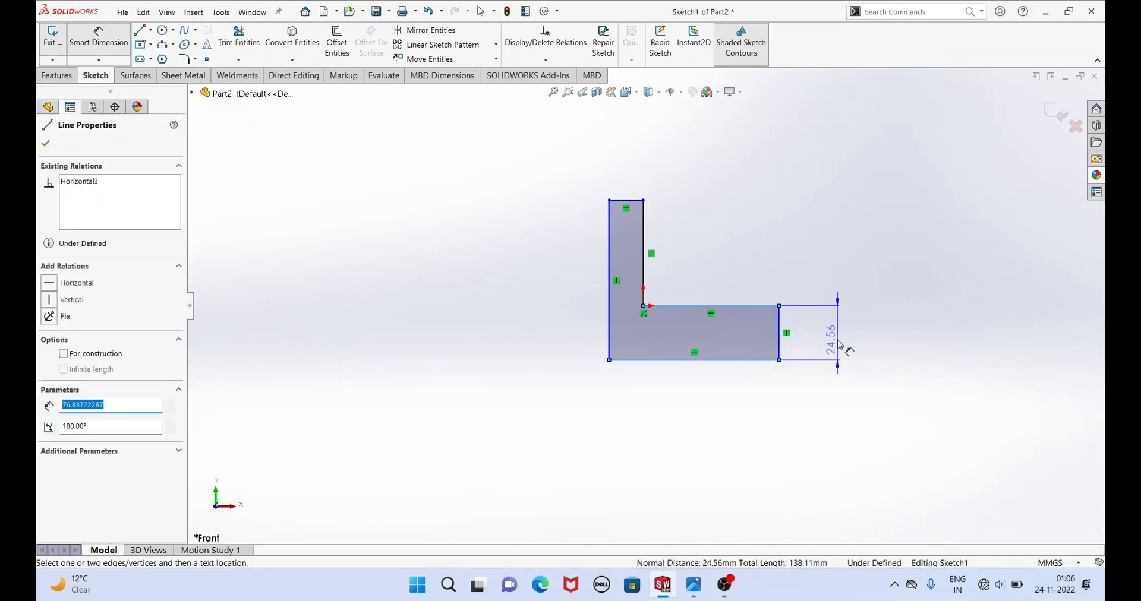
click(855, 336)
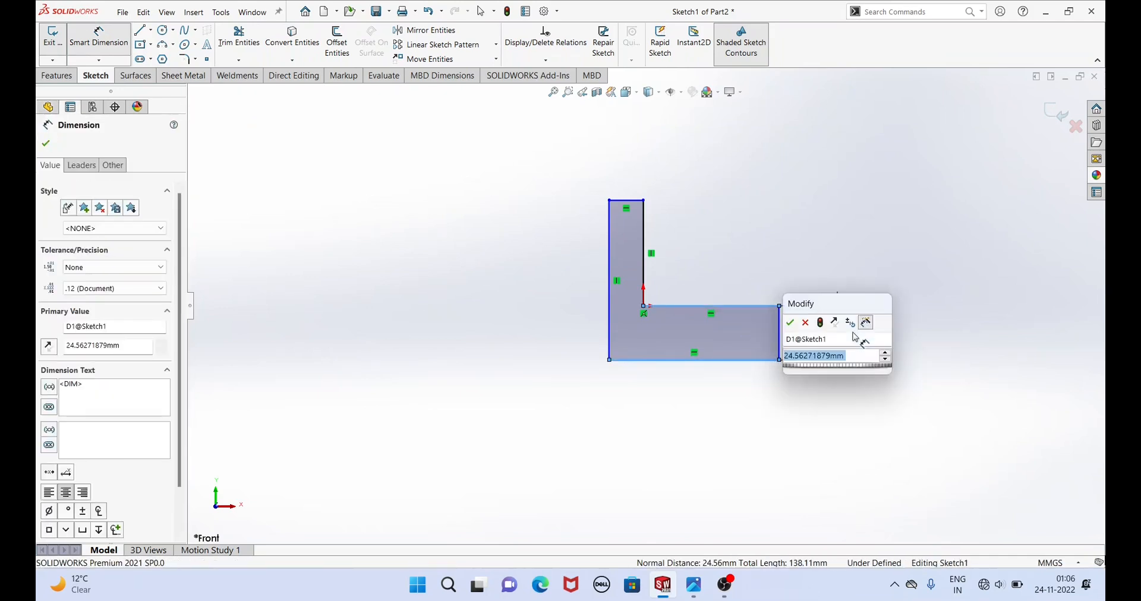
text(35)
key(Return)
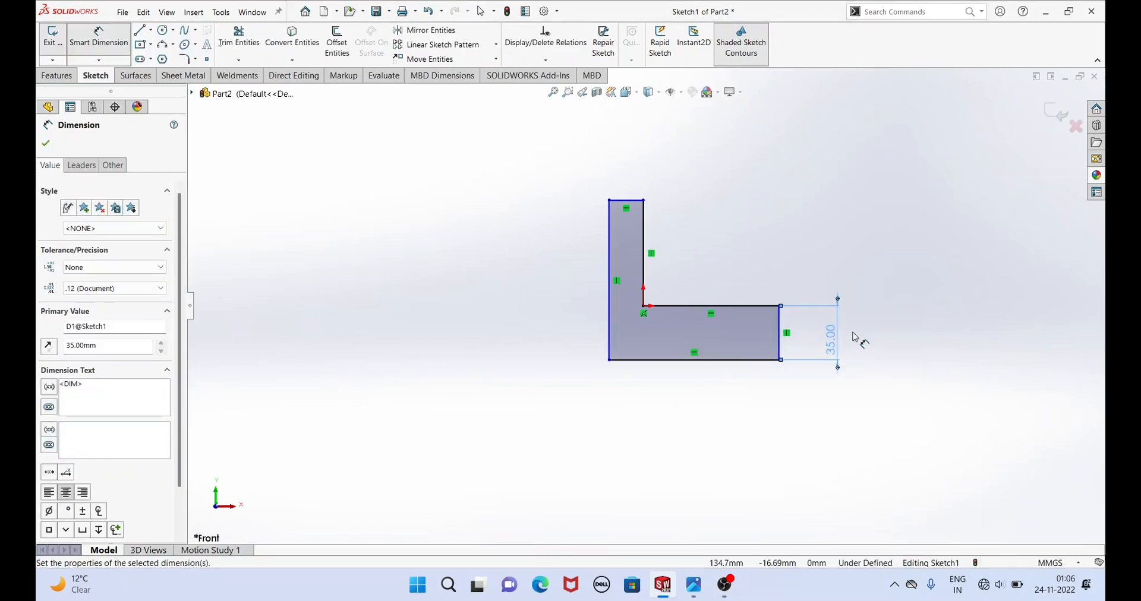
Dimension the width of the L-profile's upright leg as 45 mm.
click(611, 242)
click(645, 249)
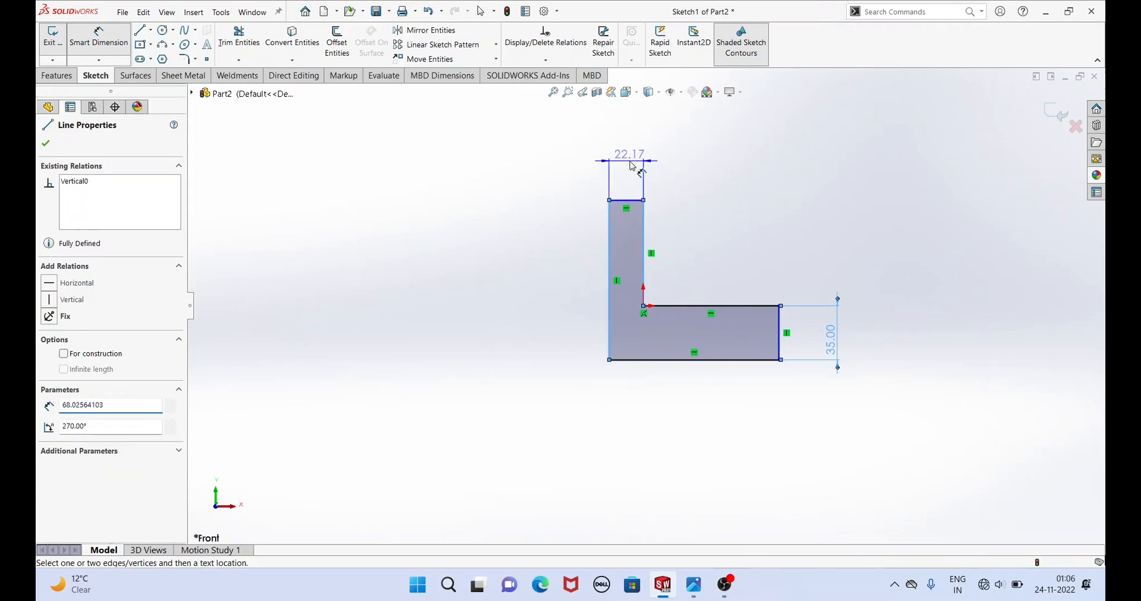
click(632, 166)
text(45)
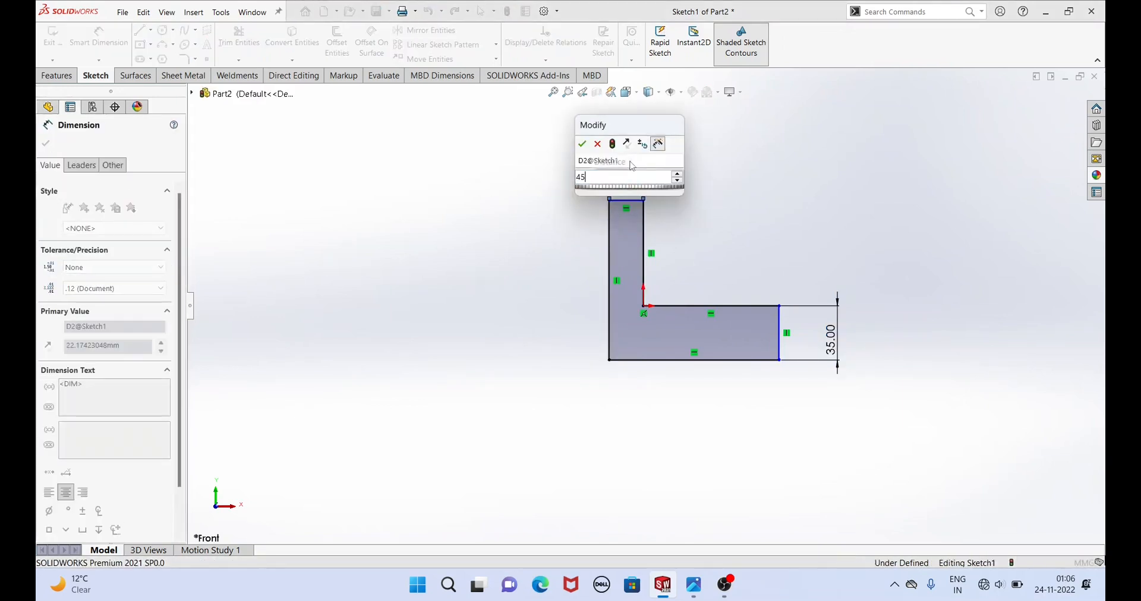
key(Return)
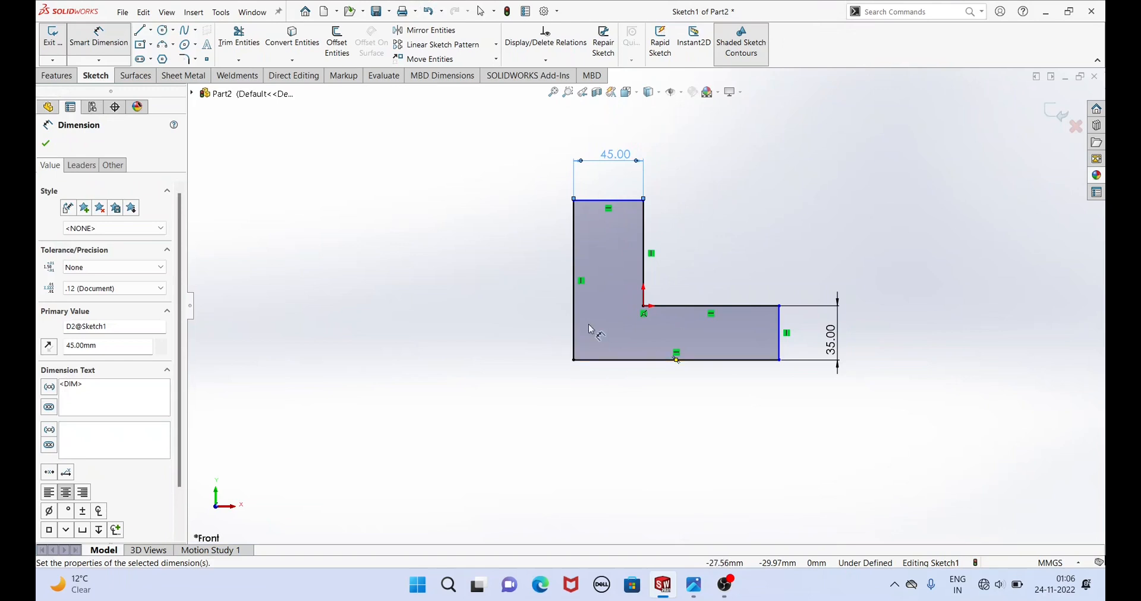
Dimension the L-profile's overall height along its outer vertical edge as 65 mm.
click(573, 311)
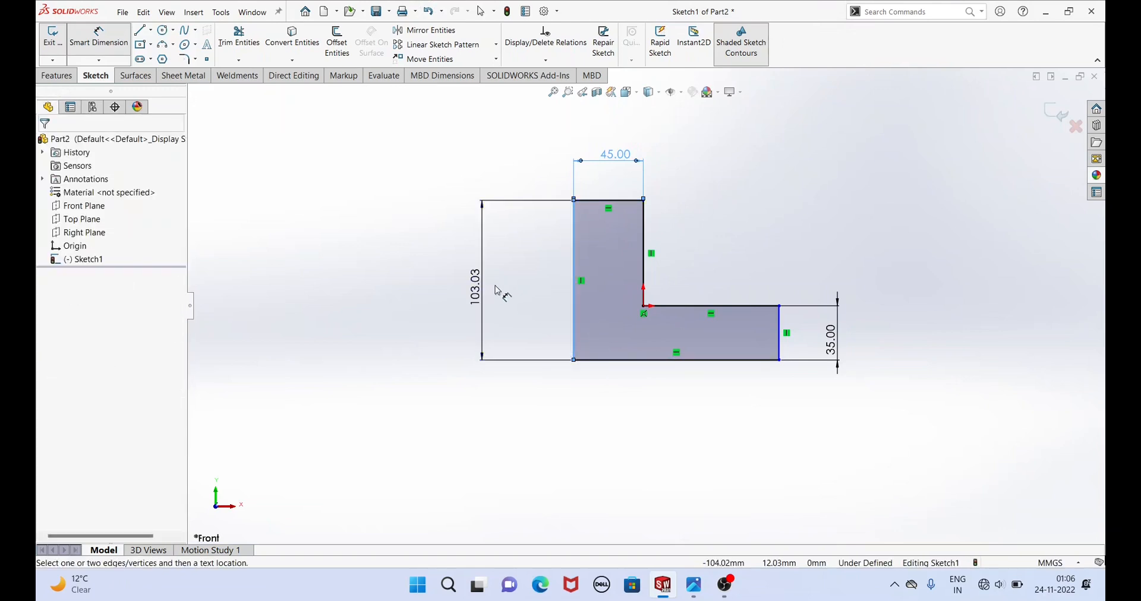
click(492, 295)
text(65)
key(Return)
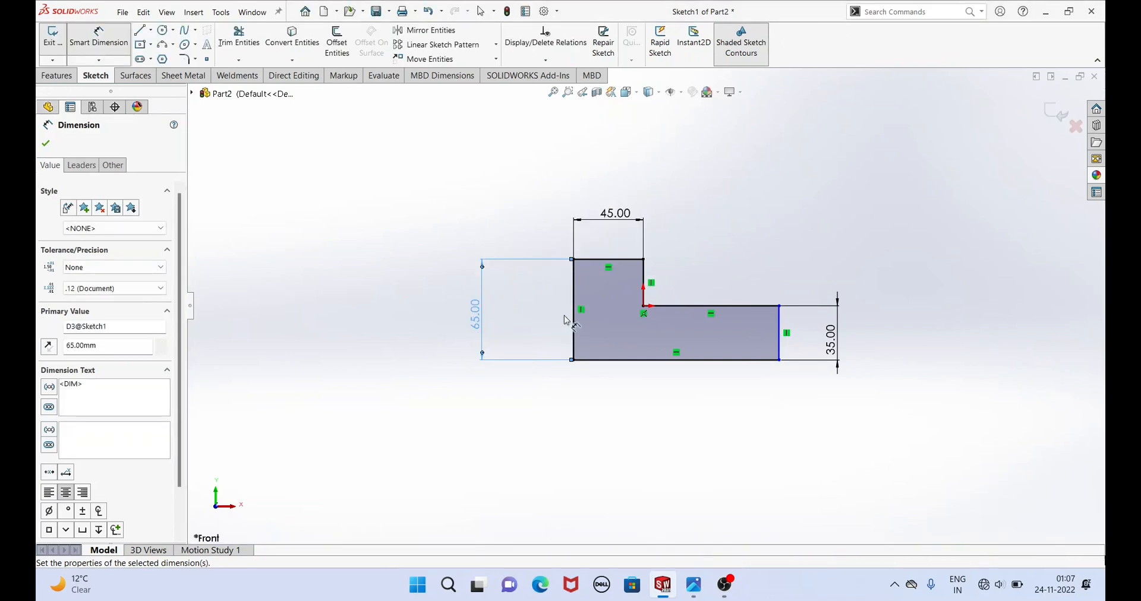
Dimension the L-profile's overall width between its two outer vertical edges as 80 mm.
click(576, 337)
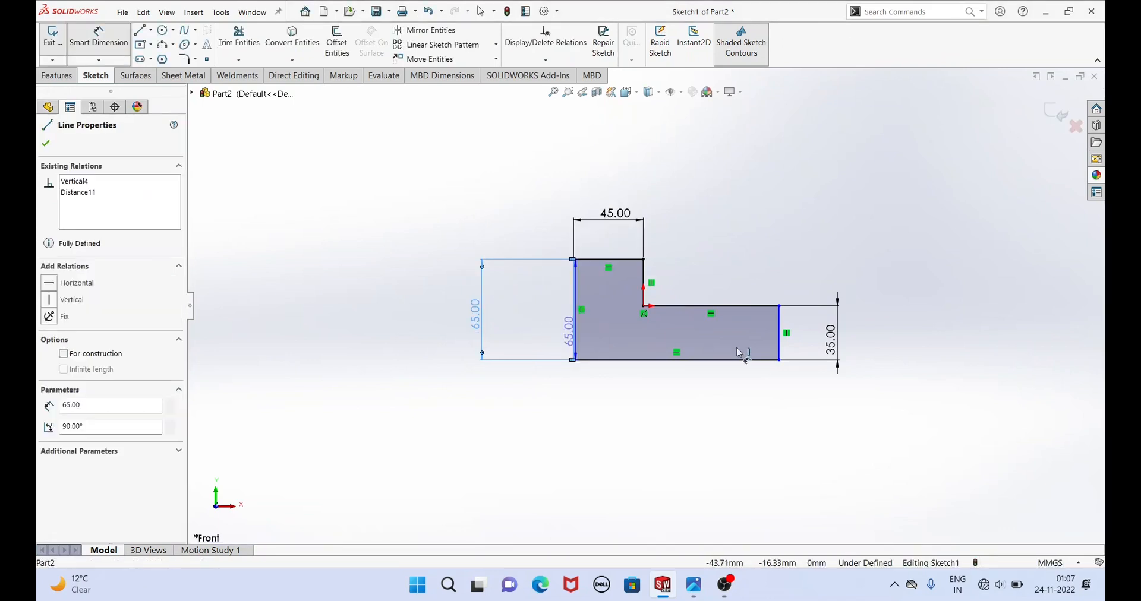
click(770, 336)
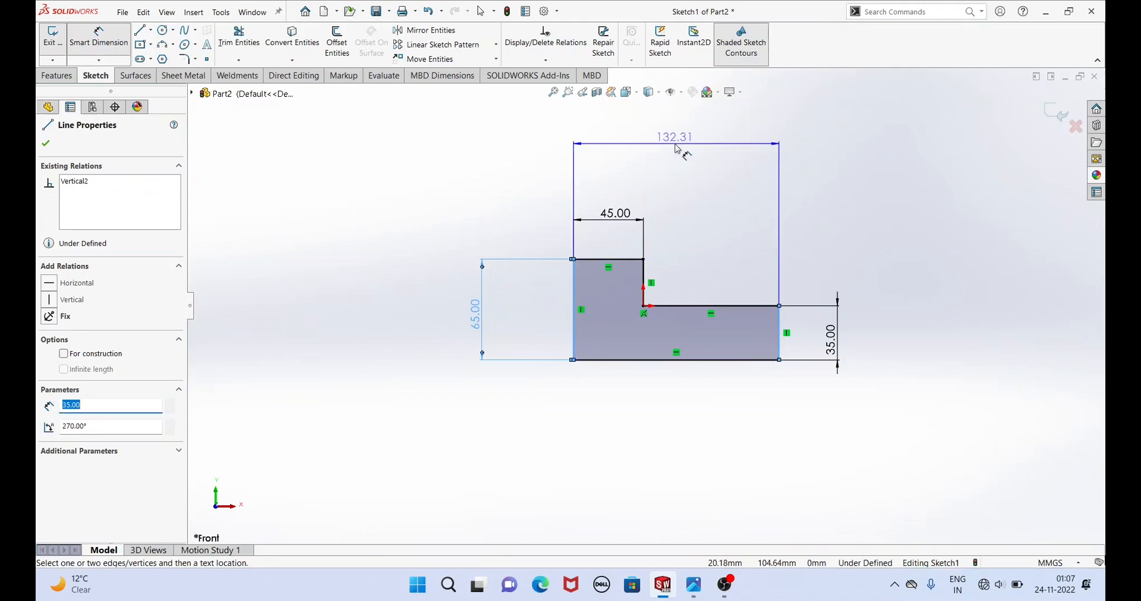
click(676, 151)
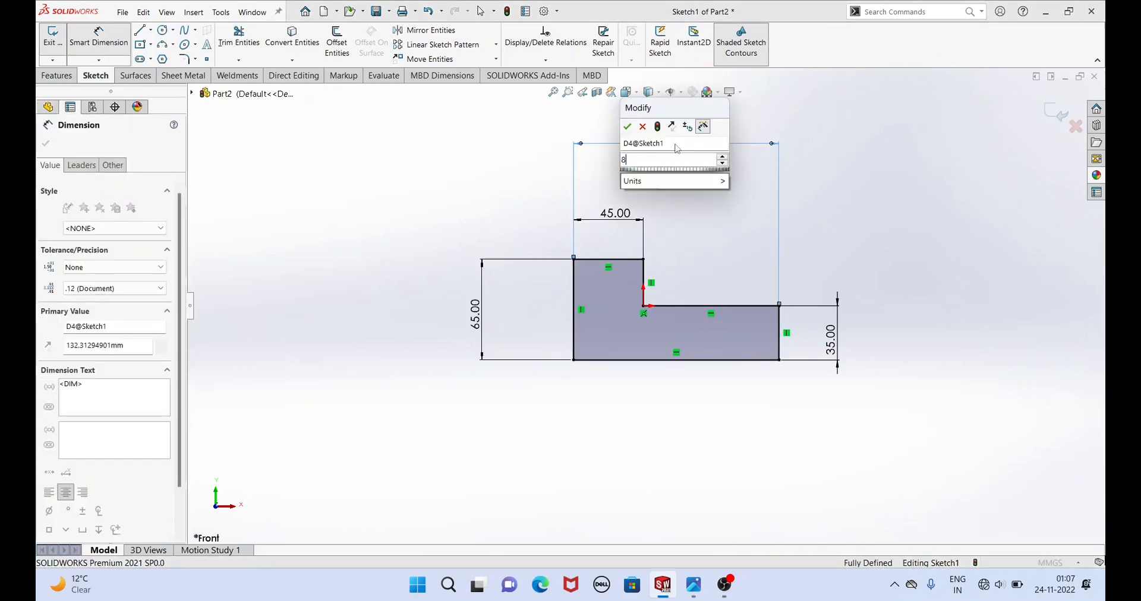
key(Return)
key(Return)
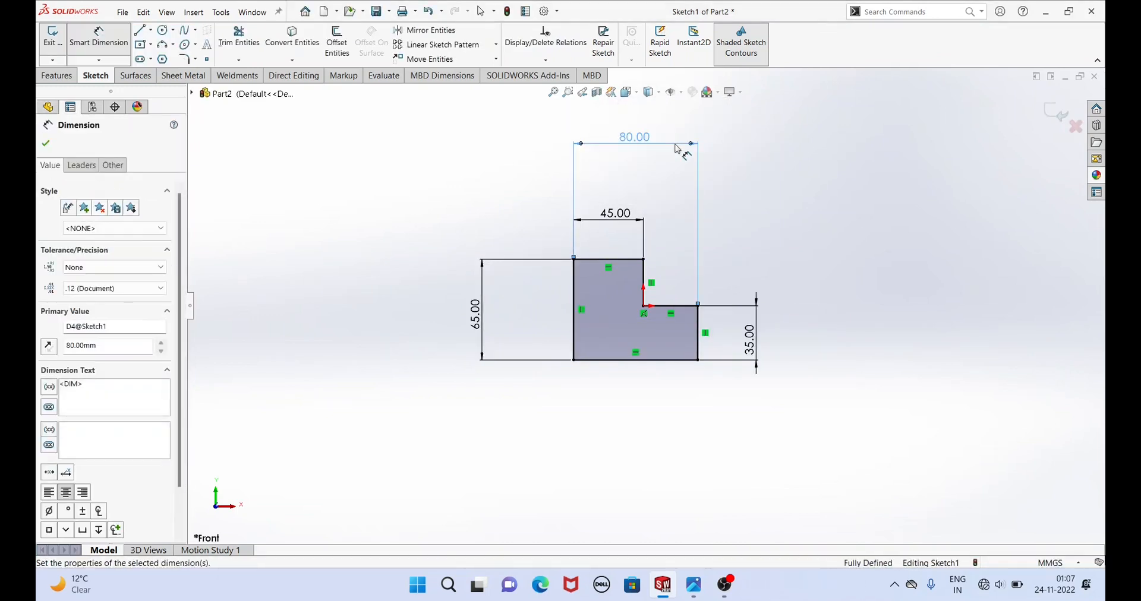
right_click(450, 184)
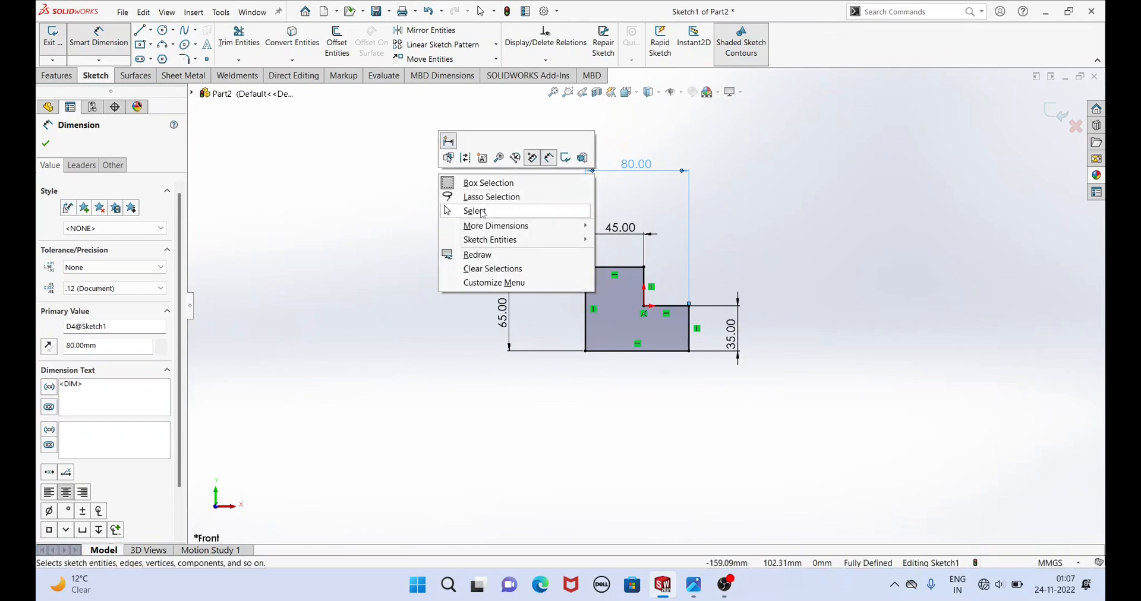
click(483, 213)
scroll(483, 214, down, 2)
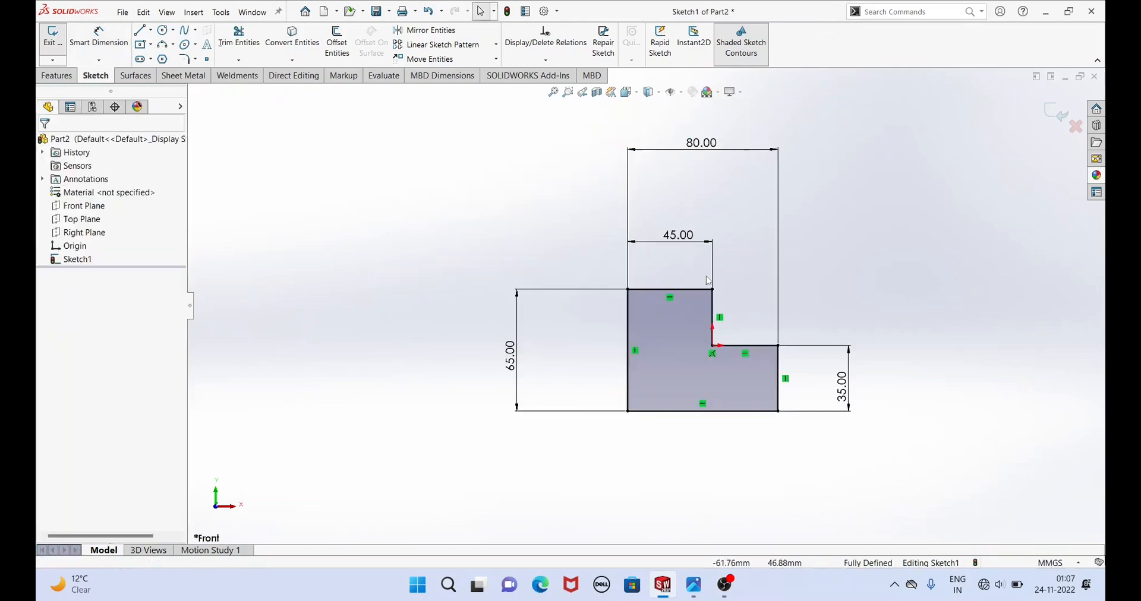
Extrude the L-shaped profile as a solid boss with a blind depth of 70 mm.
mouse_move(754, 288)
middle_down()
mouse_move(719, 324)
mouse_move(733, 315)
middle_up()
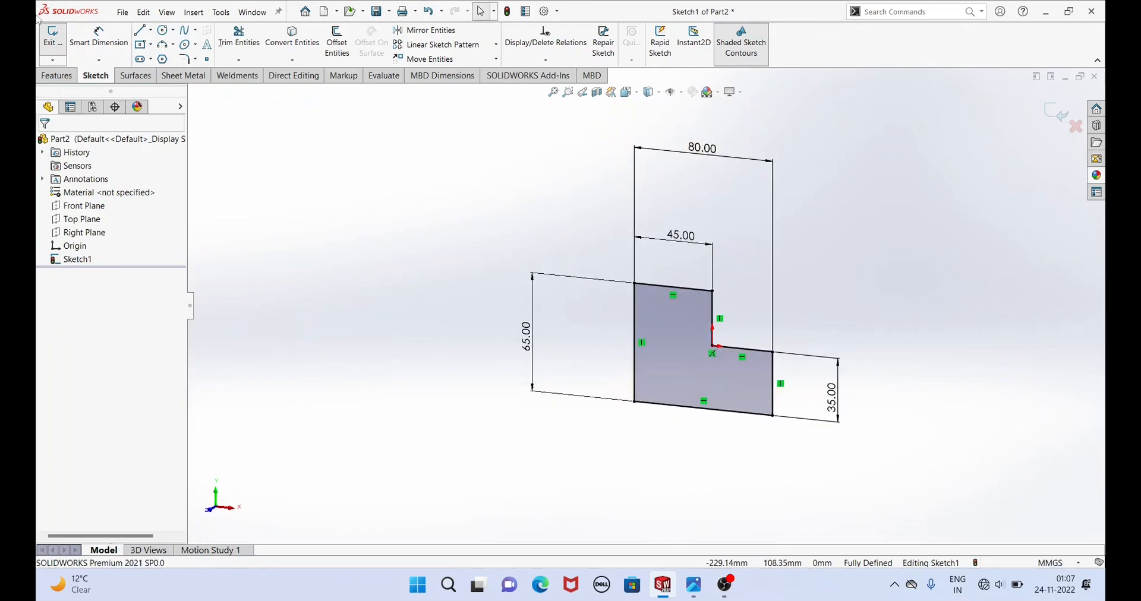
click(57, 76)
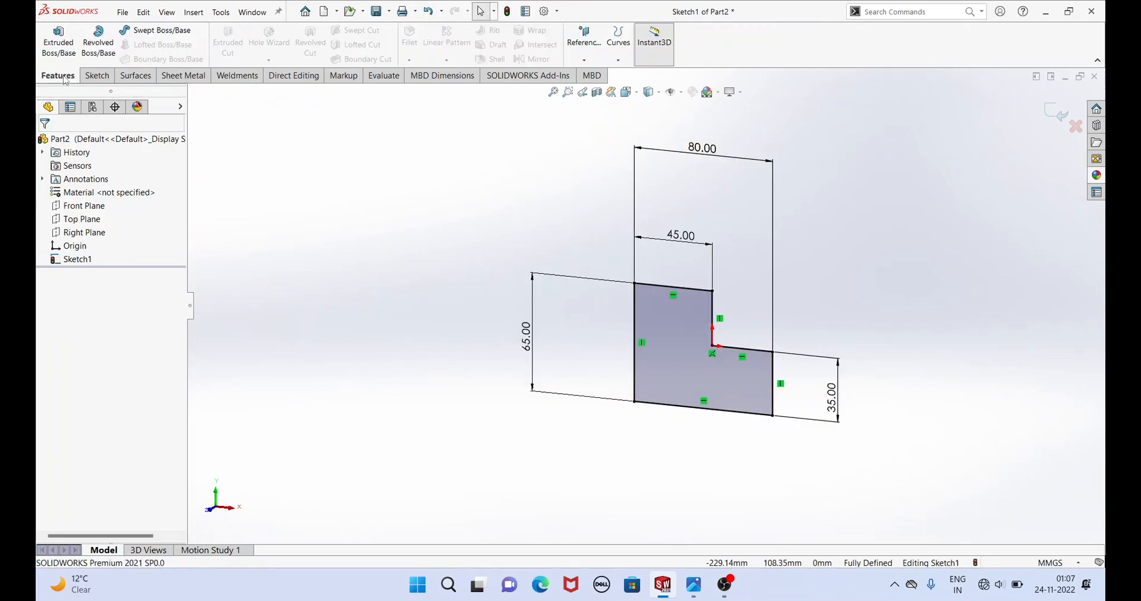
click(66, 44)
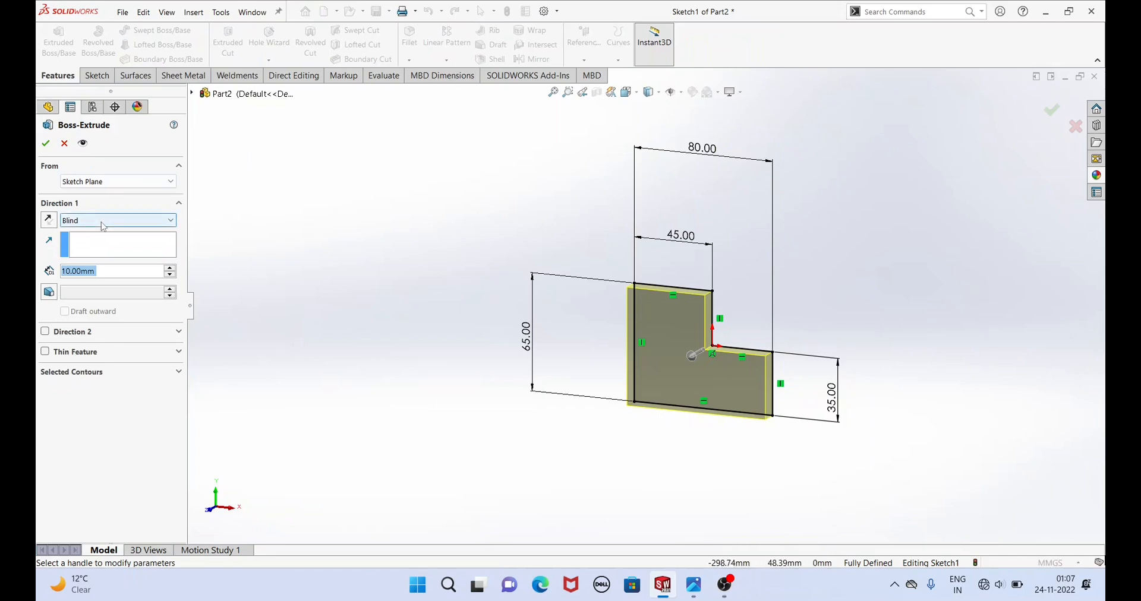
click(115, 274)
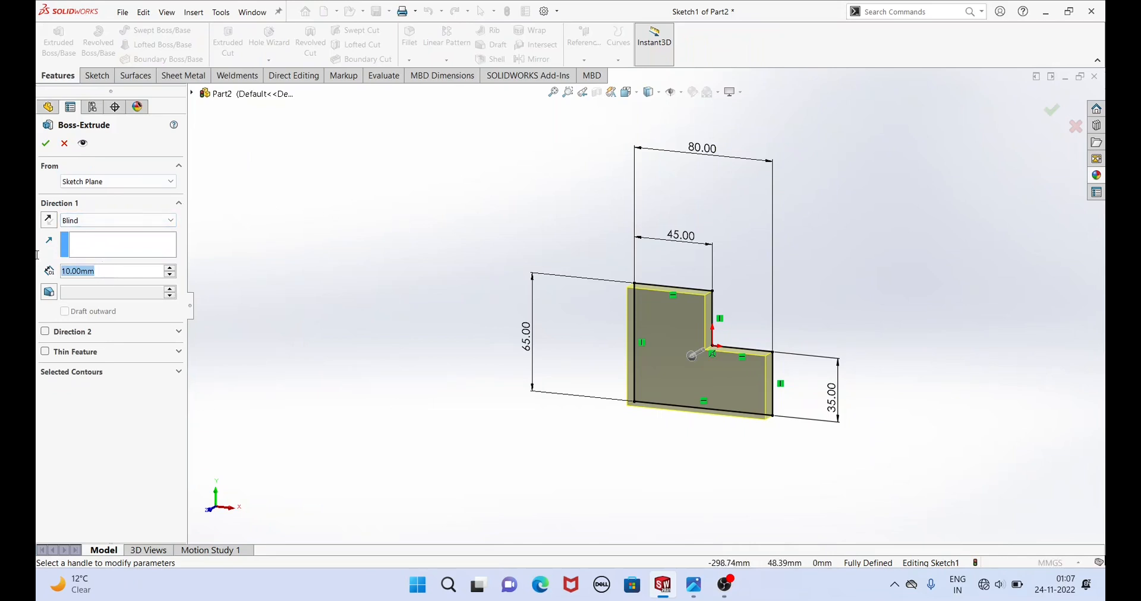
text(70)
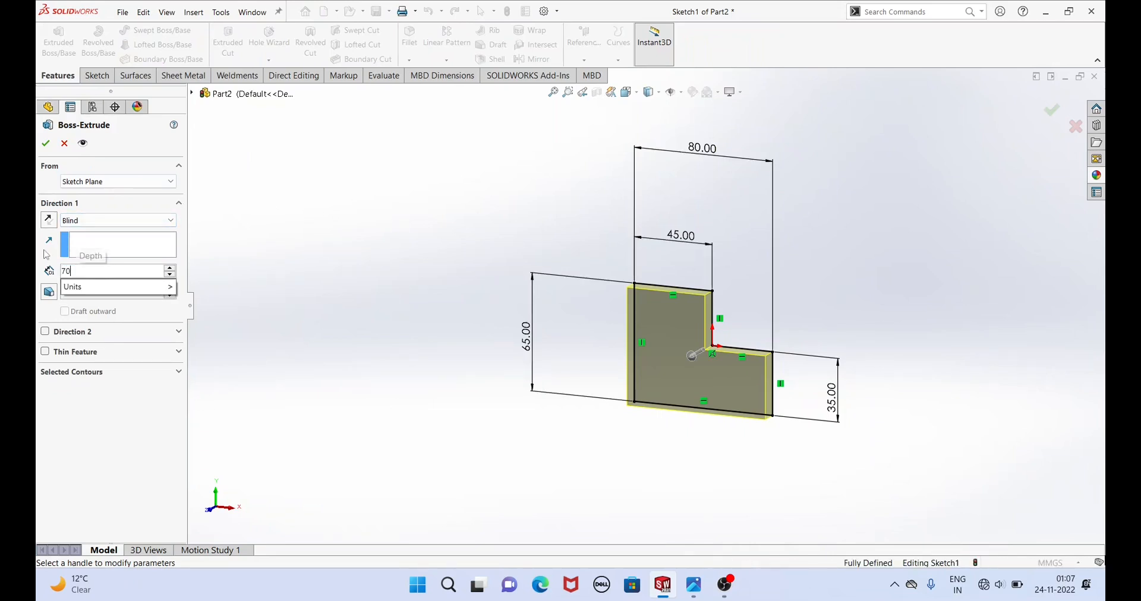
key(Return)
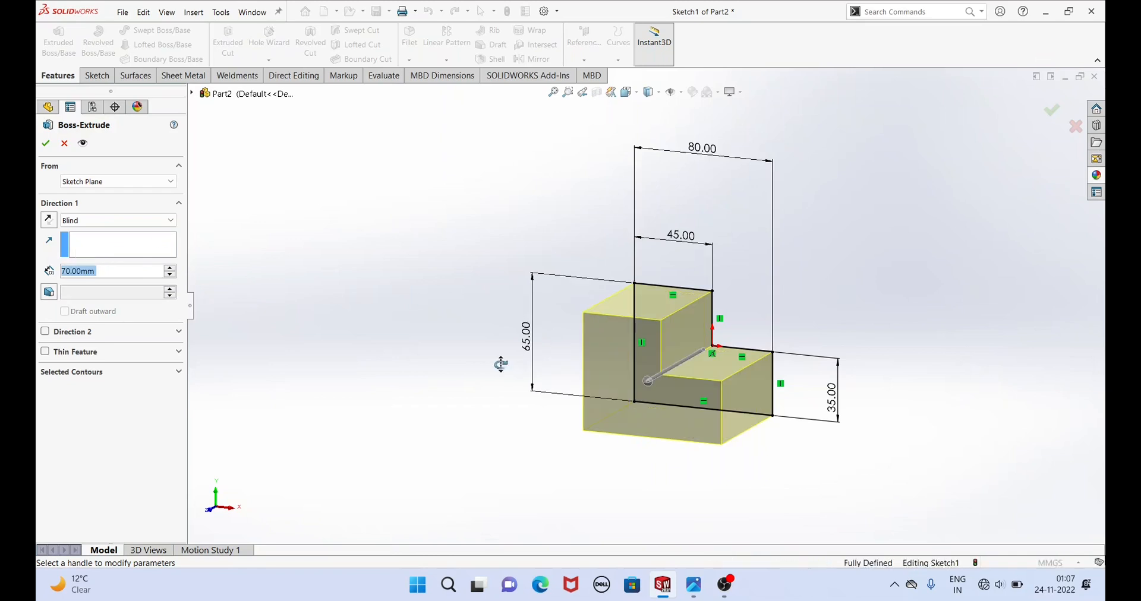
middle_drag(499, 360, 456, 360)
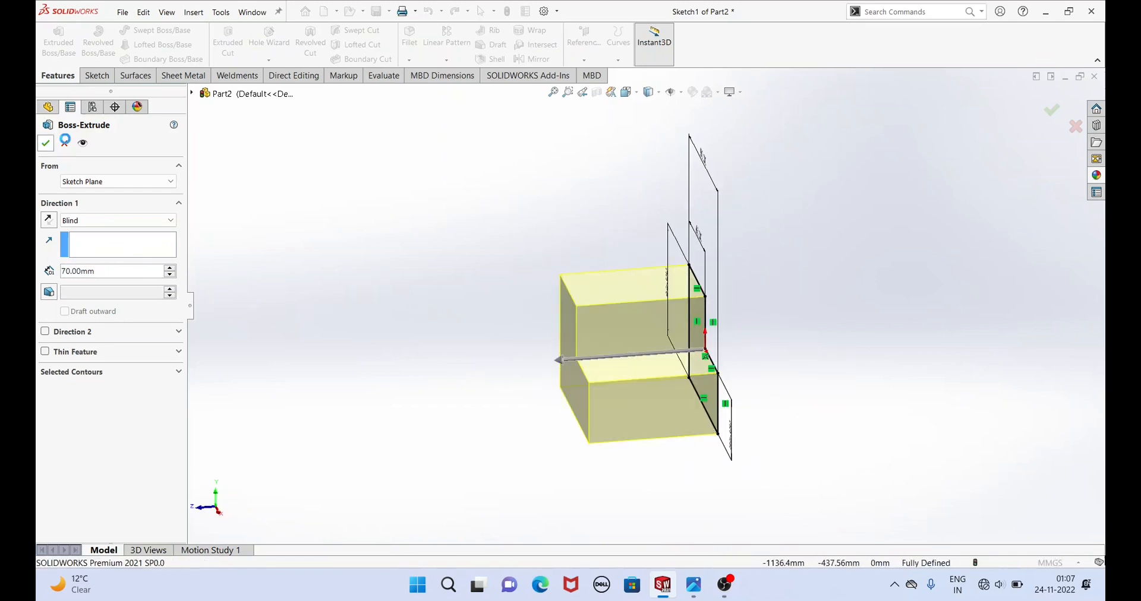
click(45, 143)
click(522, 329)
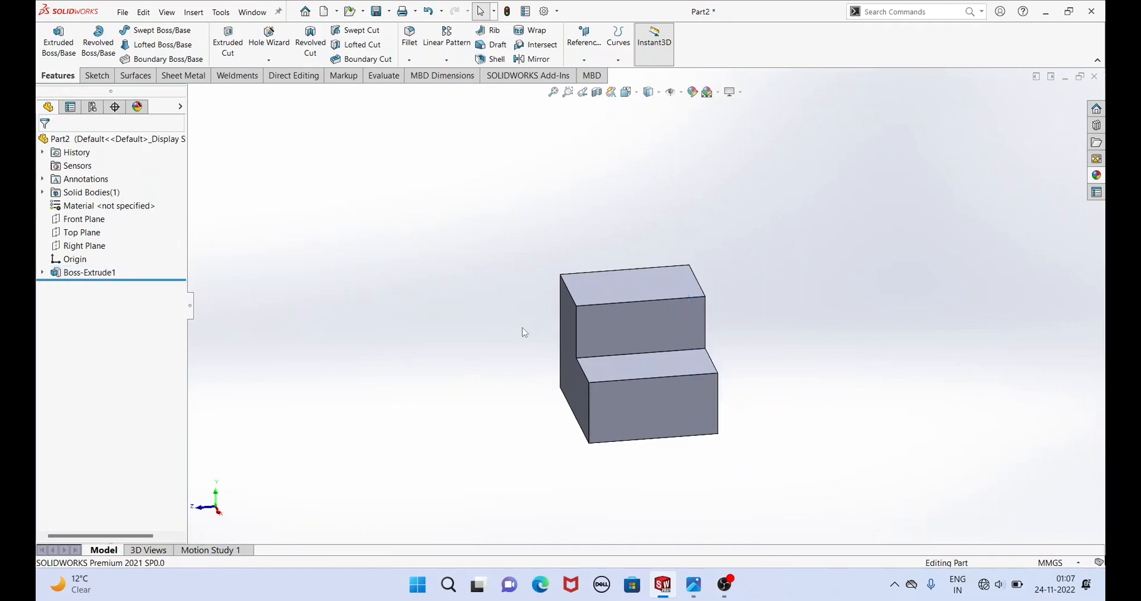
middle_drag(522, 329, 552, 334)
scroll(657, 446, down, 2)
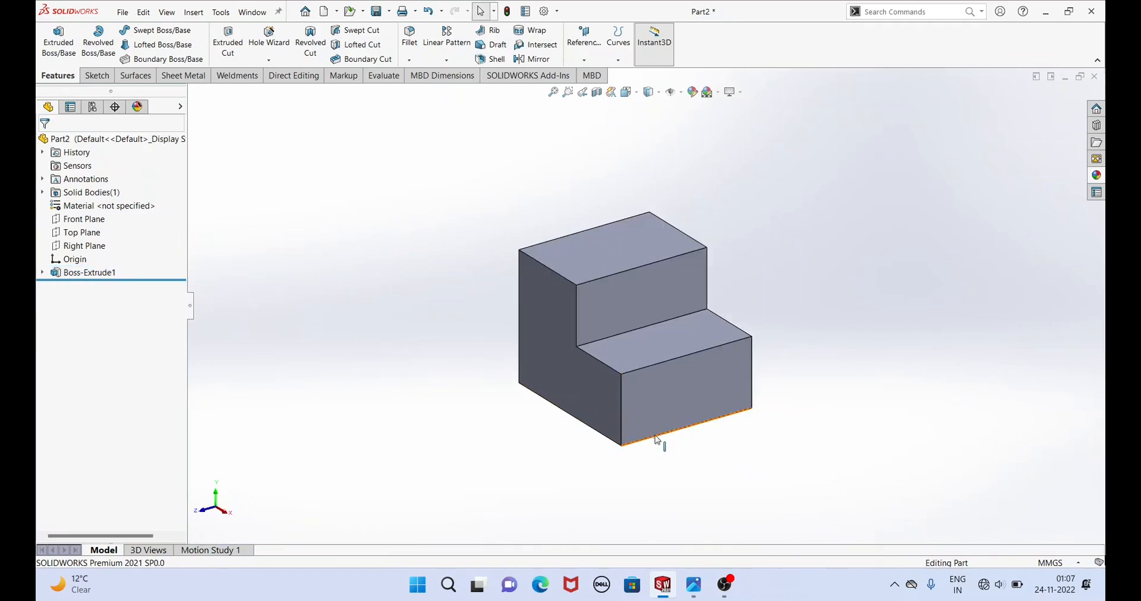
After checking the reference drawing, sketch a corner triangle about 27 mm wide and 30 mm high on the upright's inner vertical face, ending at the step edge.
click(694, 586)
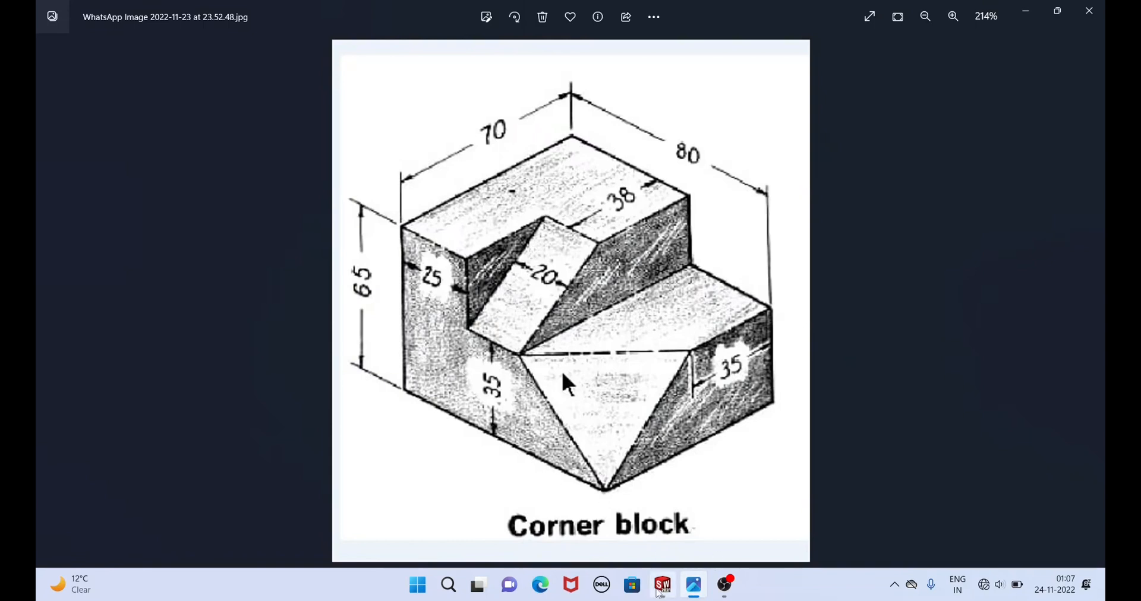
click(663, 585)
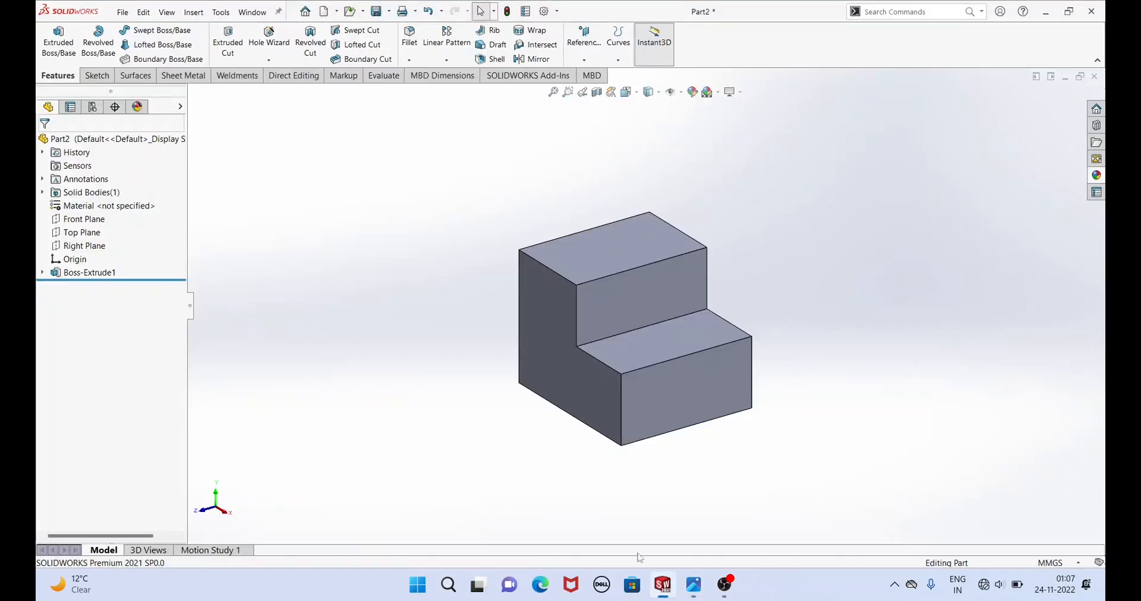
click(633, 292)
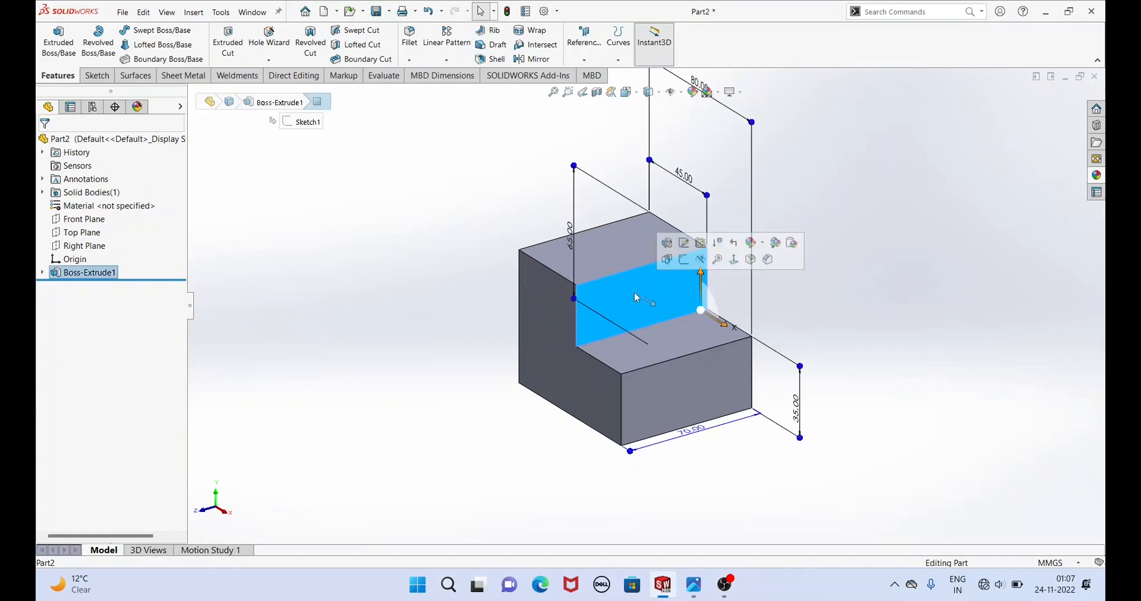
click(682, 260)
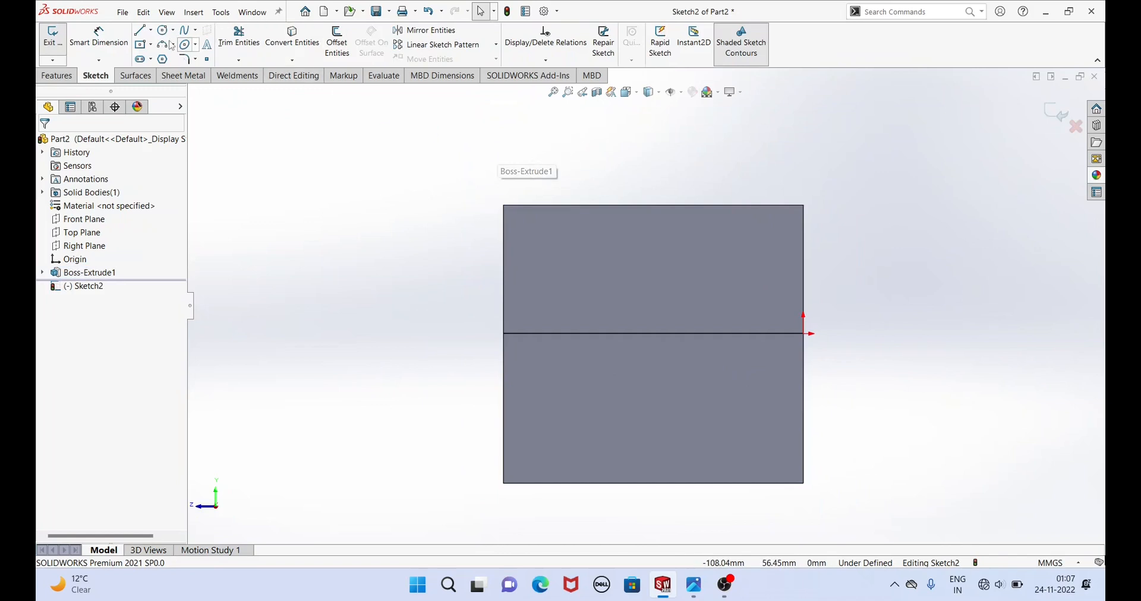
click(139, 32)
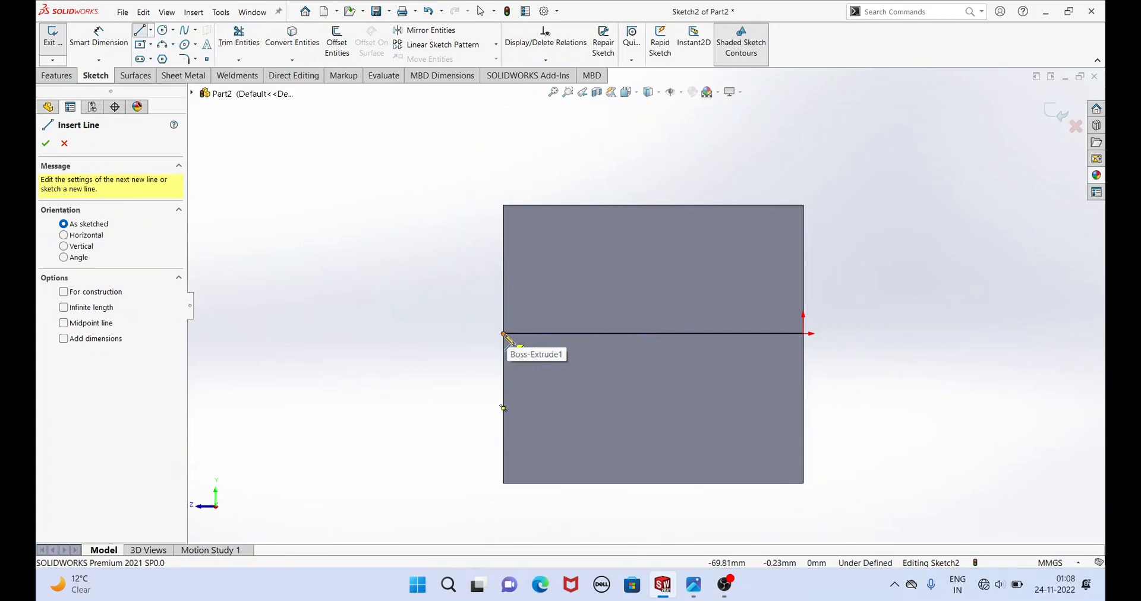
click(504, 334)
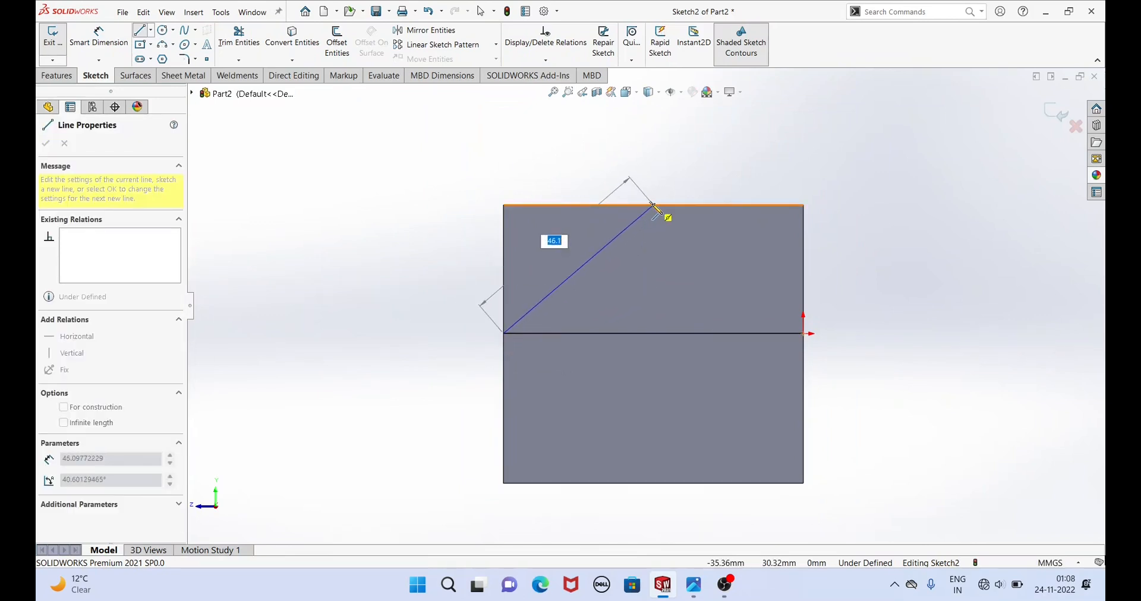
click(618, 206)
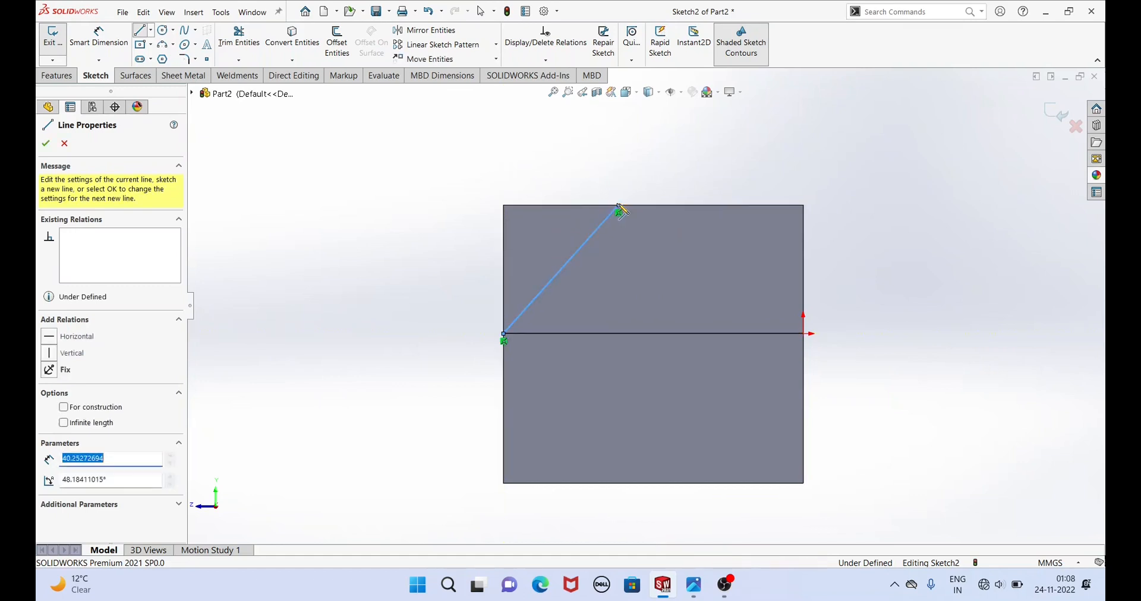
click(505, 206)
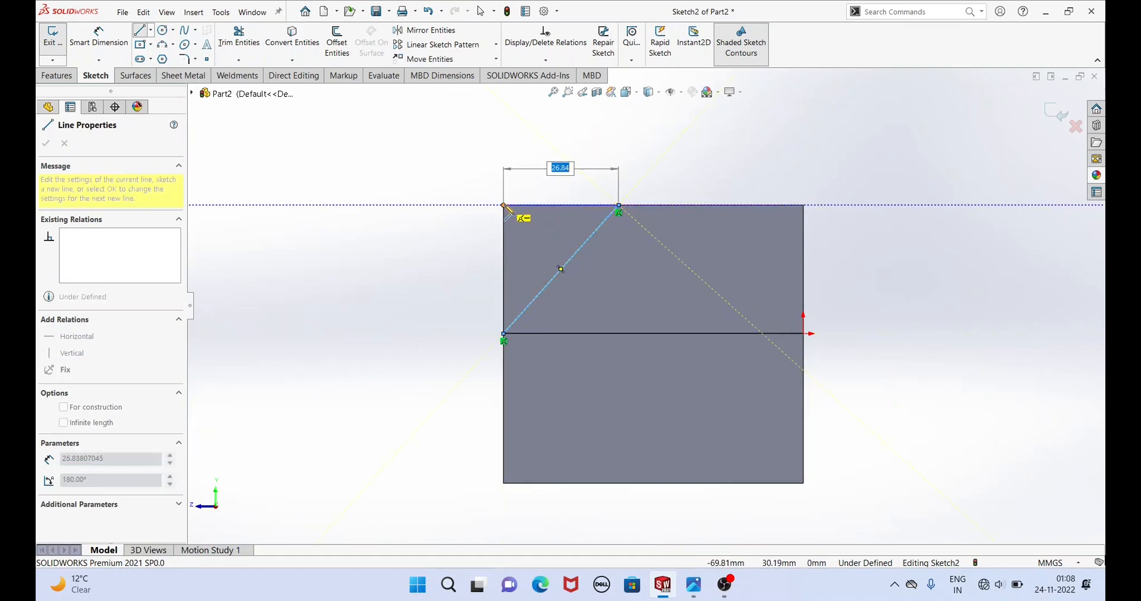
click(504, 334)
right_click(403, 210)
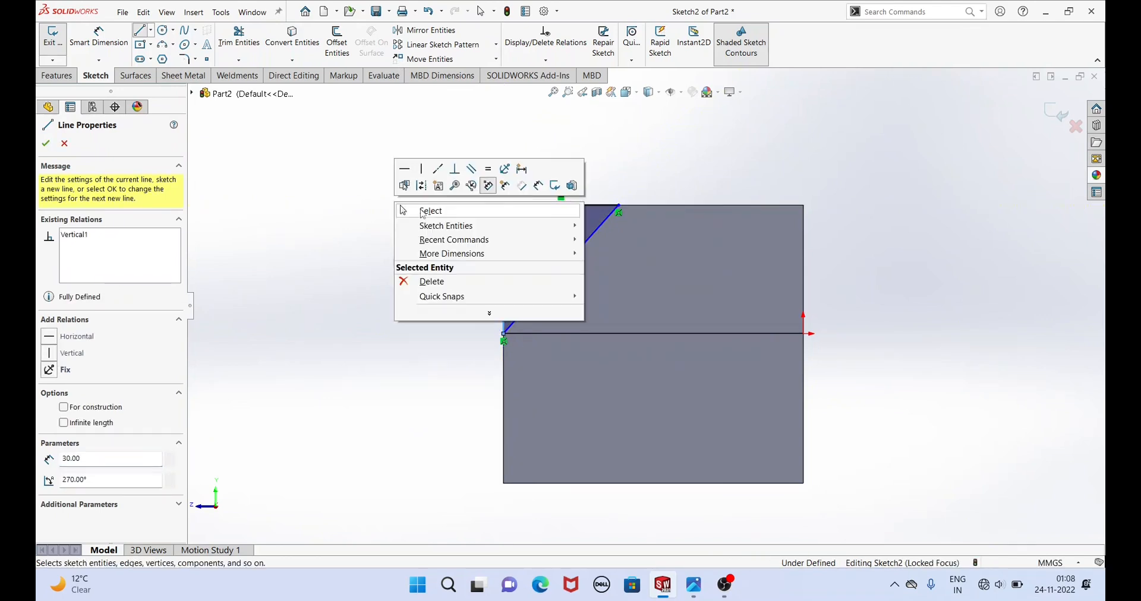
click(422, 212)
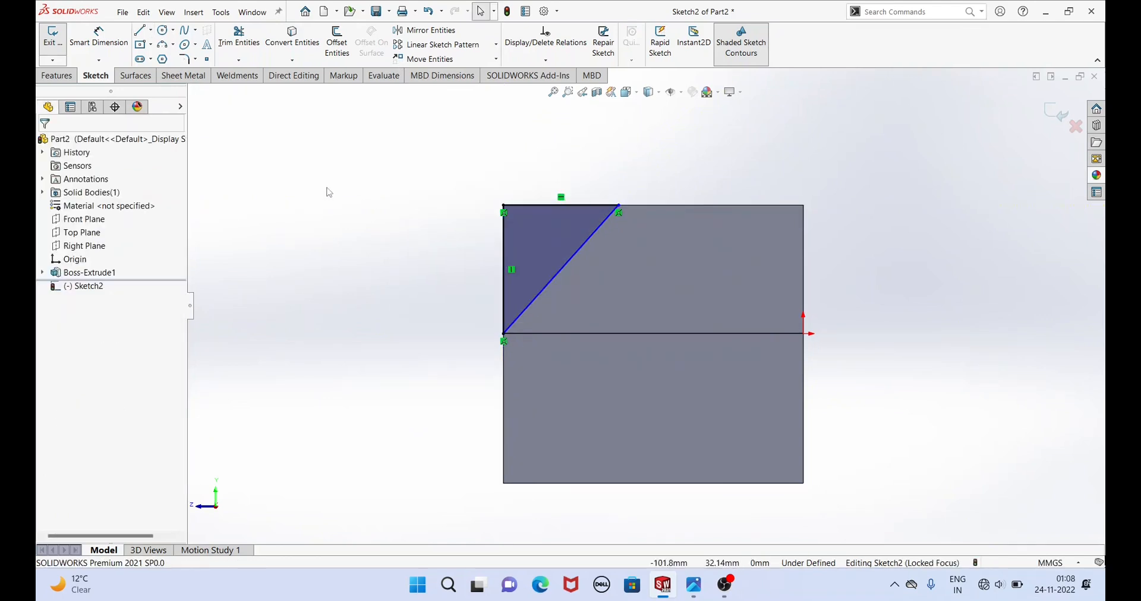
Dimension the distance from the triangle's upper sloped-line endpoint to the face's far vertical edge as 38 mm, per the reference drawing.
click(99, 35)
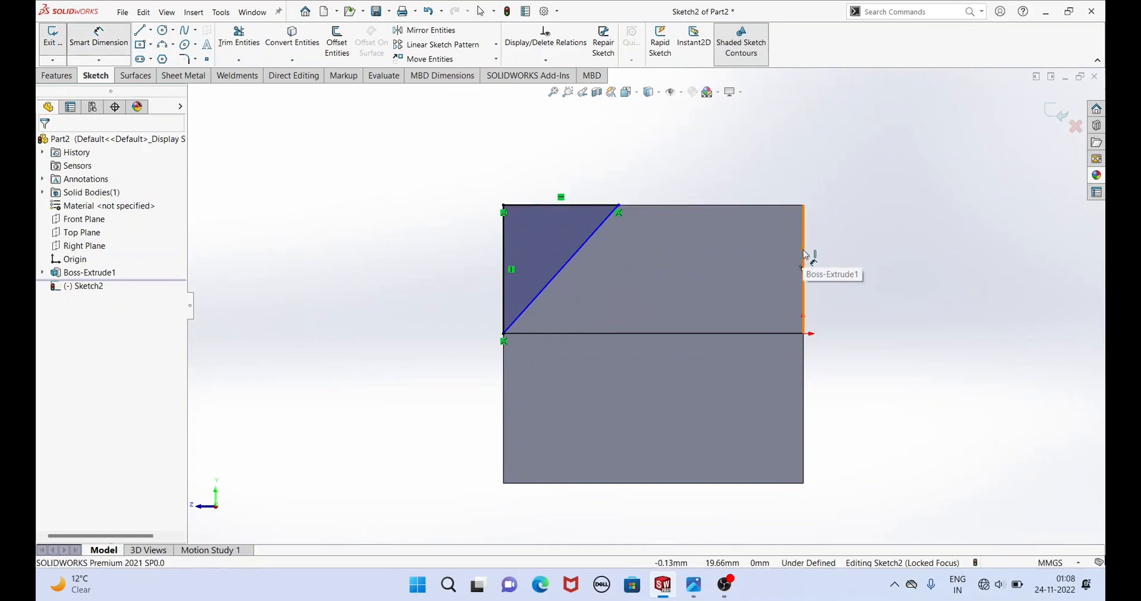
click(699, 593)
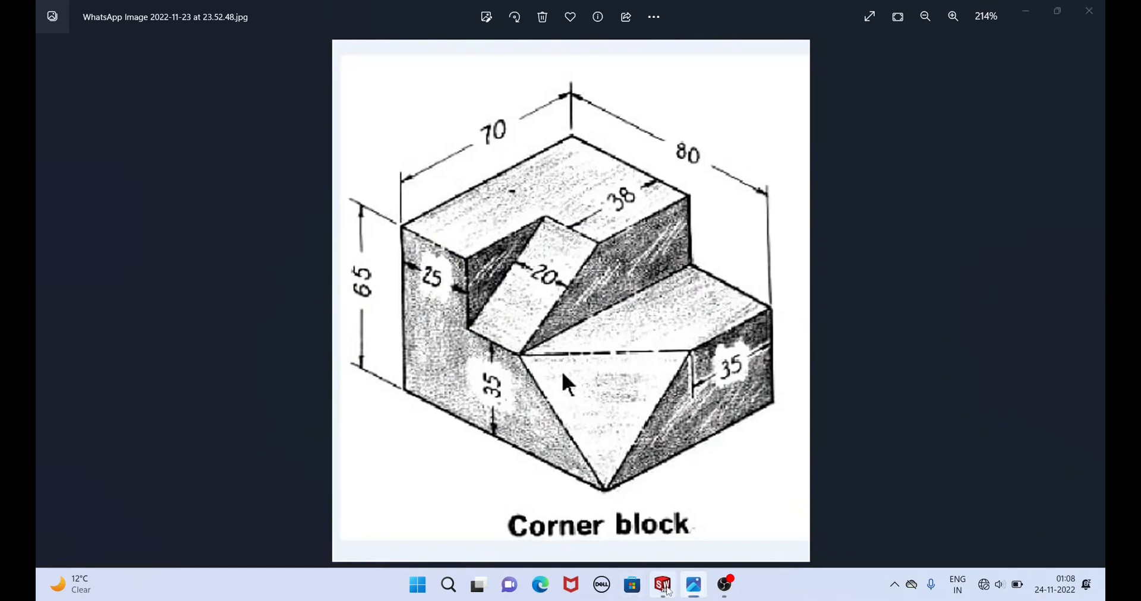
click(663, 585)
click(619, 207)
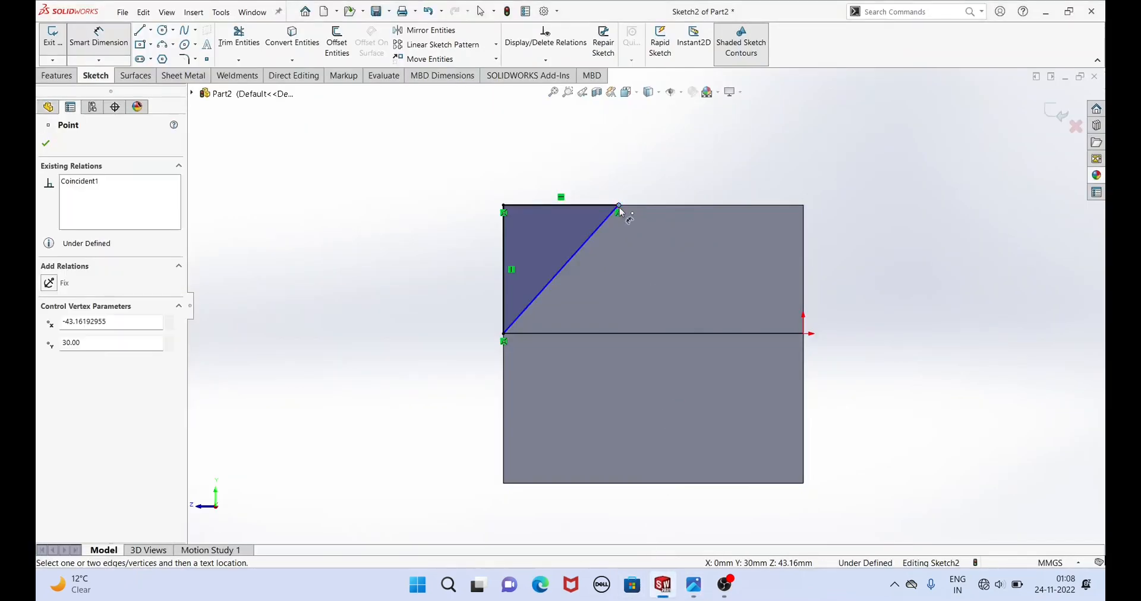
click(804, 255)
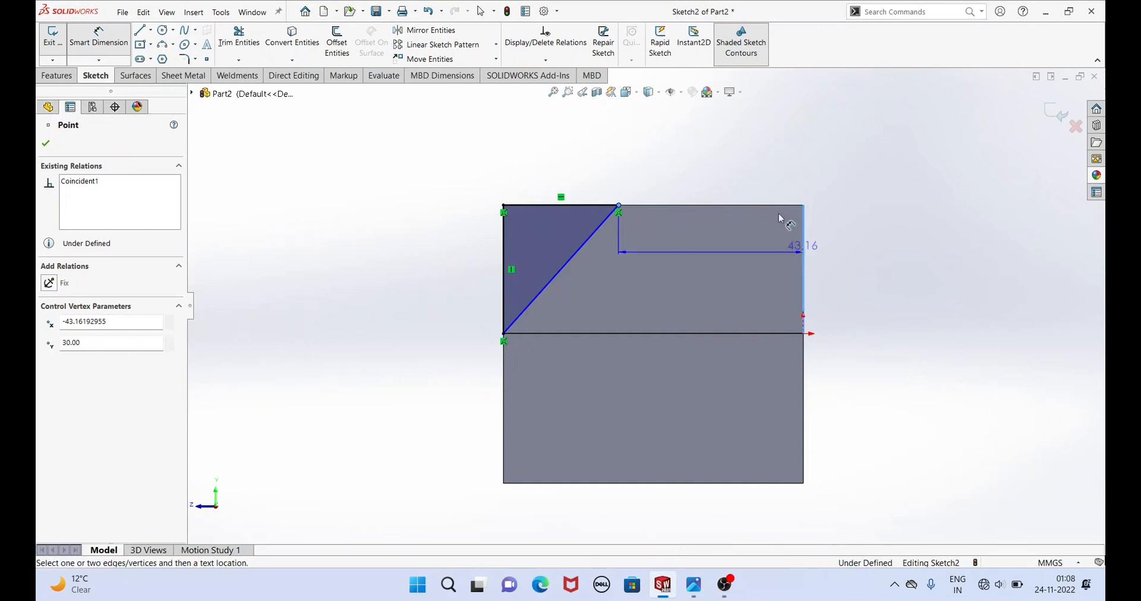
click(726, 153)
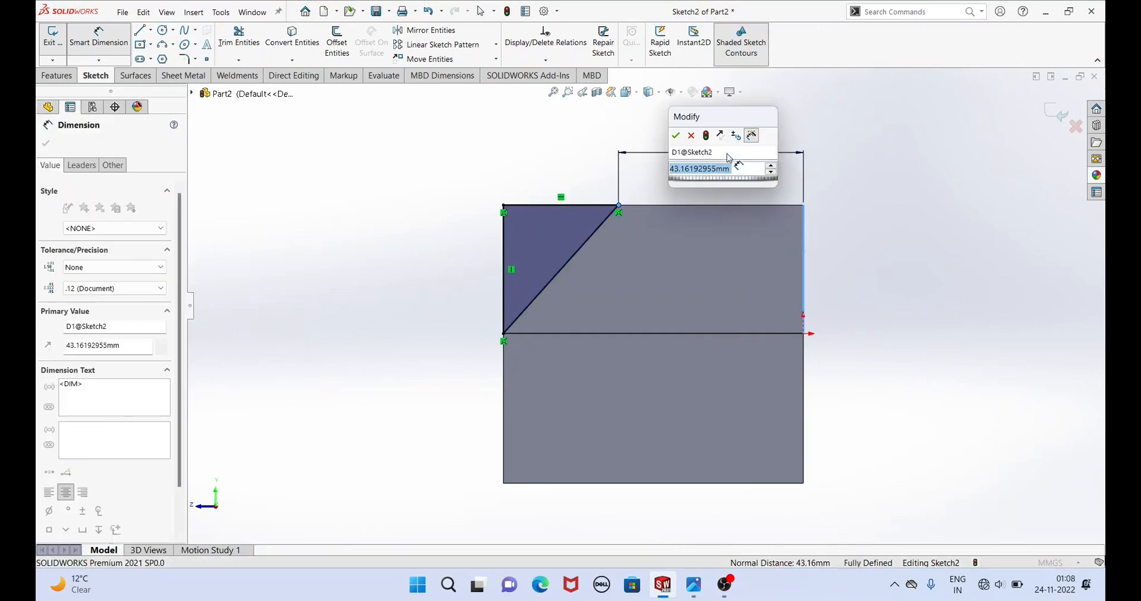
text(38)
key(Return)
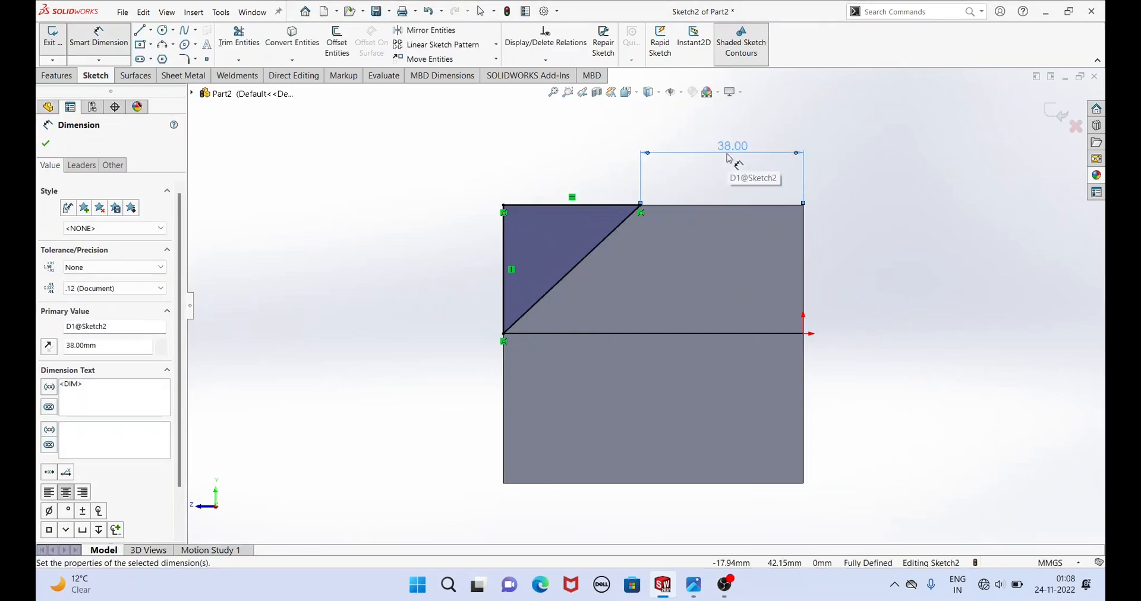
Check the Corner block reference drawing for the depth of the triangular cut, then return to the SOLIDWORKS part.
middle_drag(472, 237, 525, 248)
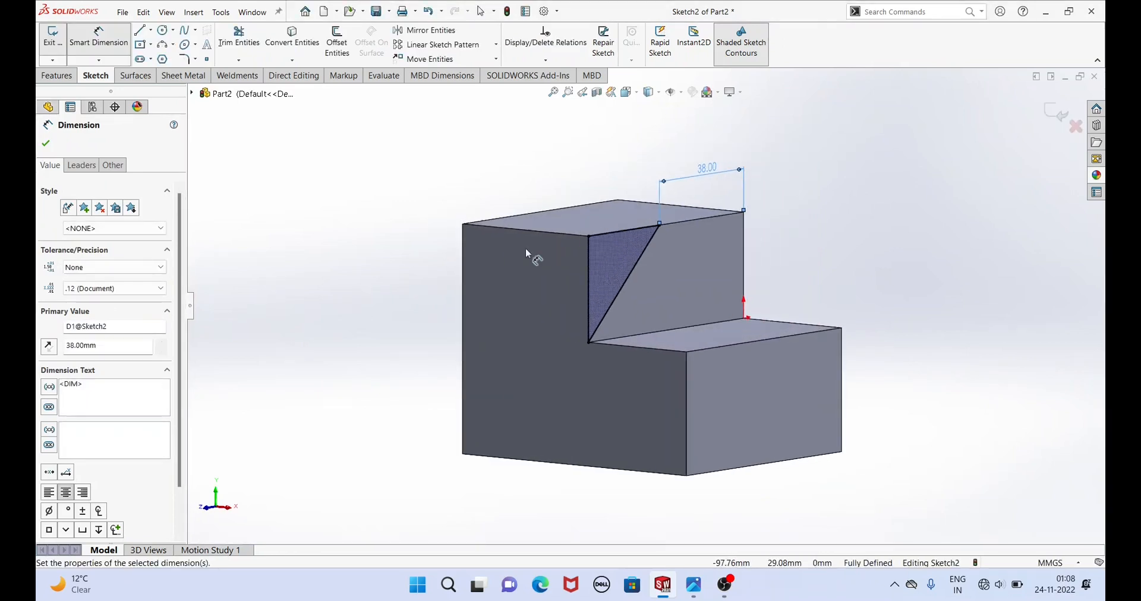
mouse_move(693, 585)
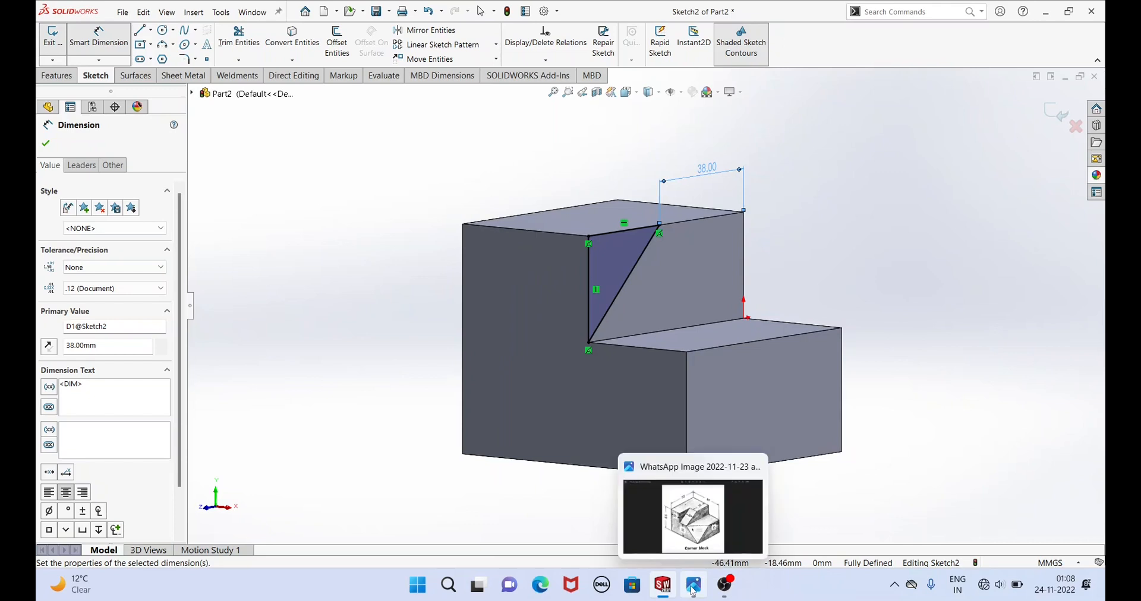
click(694, 511)
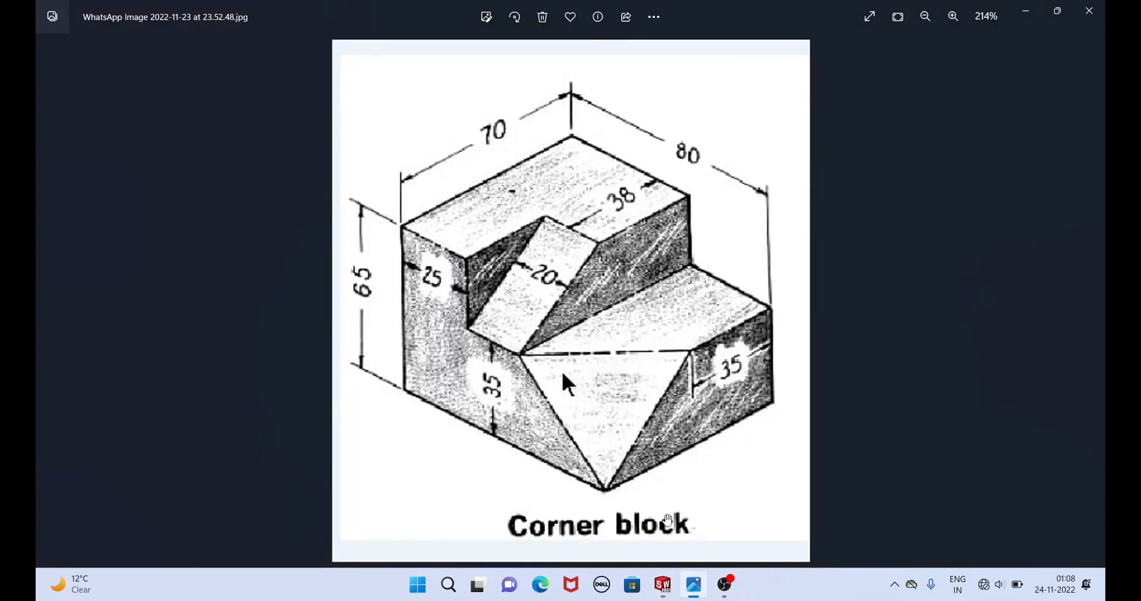
click(659, 585)
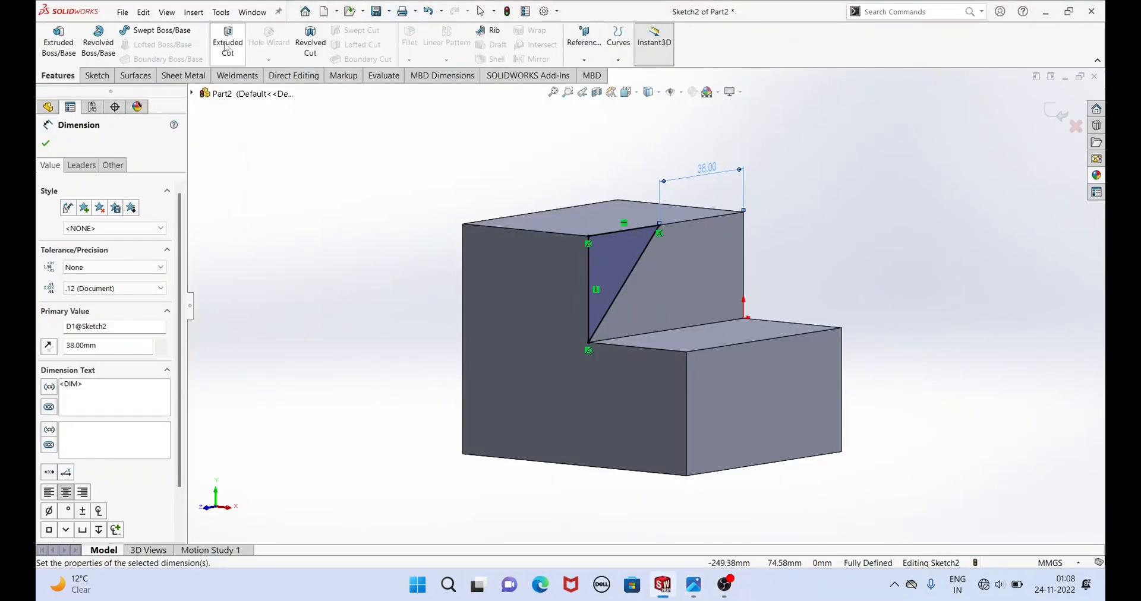
Cut the triangle sketch into the upright as an Extruded Cut with a blind depth of 20 mm.
click(227, 50)
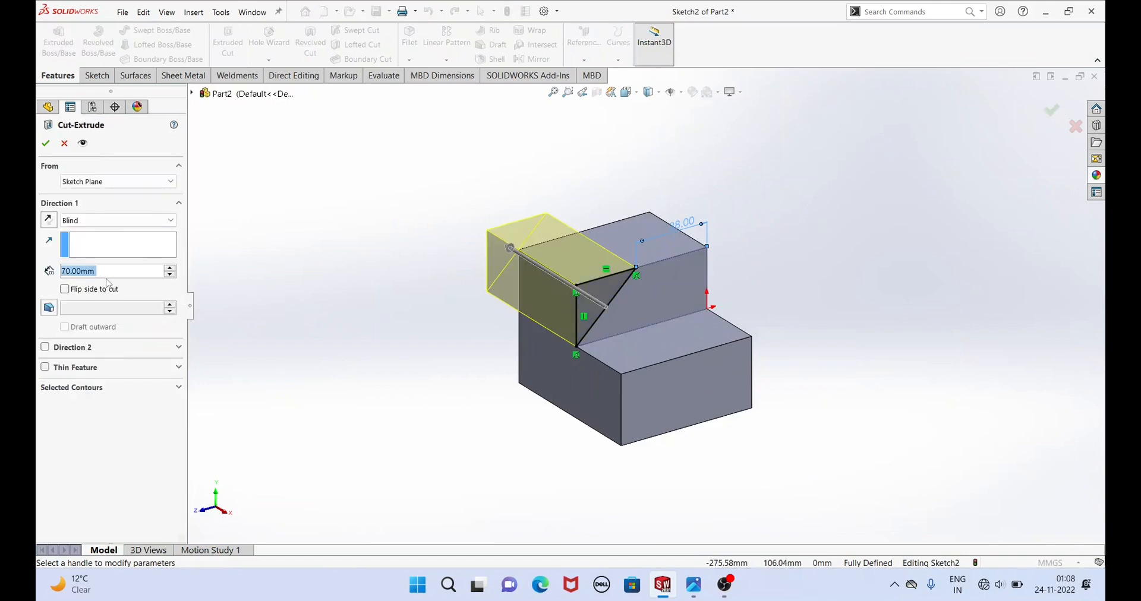
text(20)
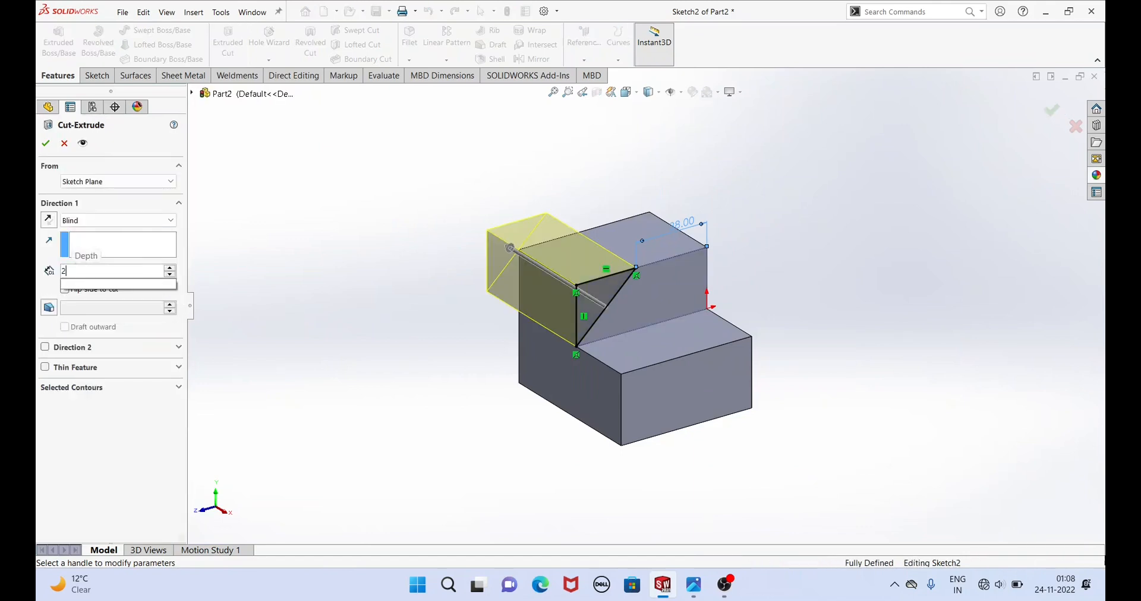
key(Return)
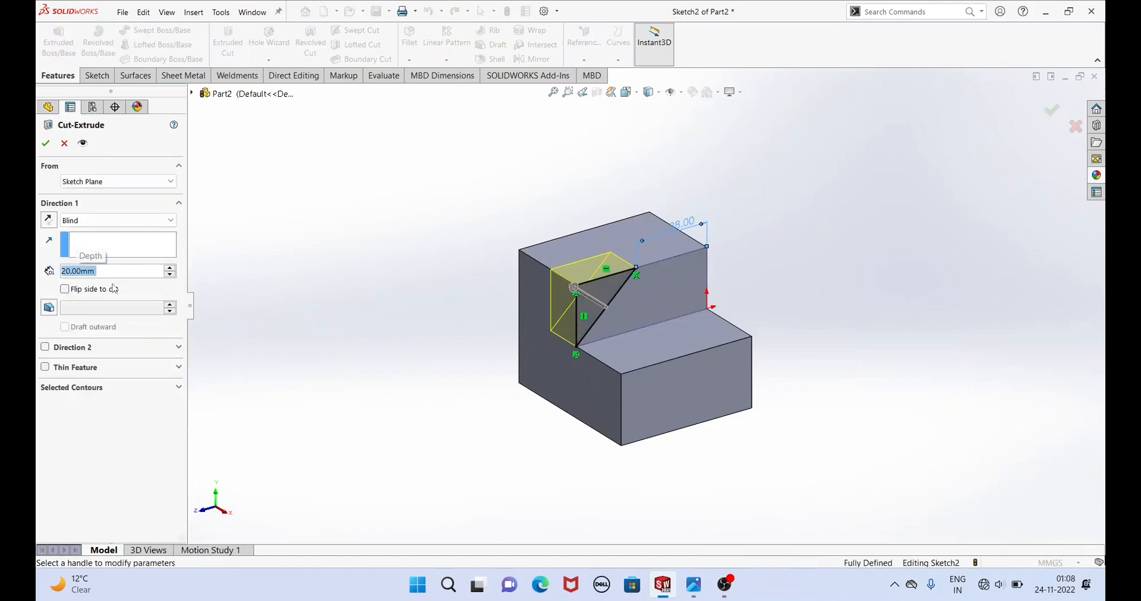
click(45, 143)
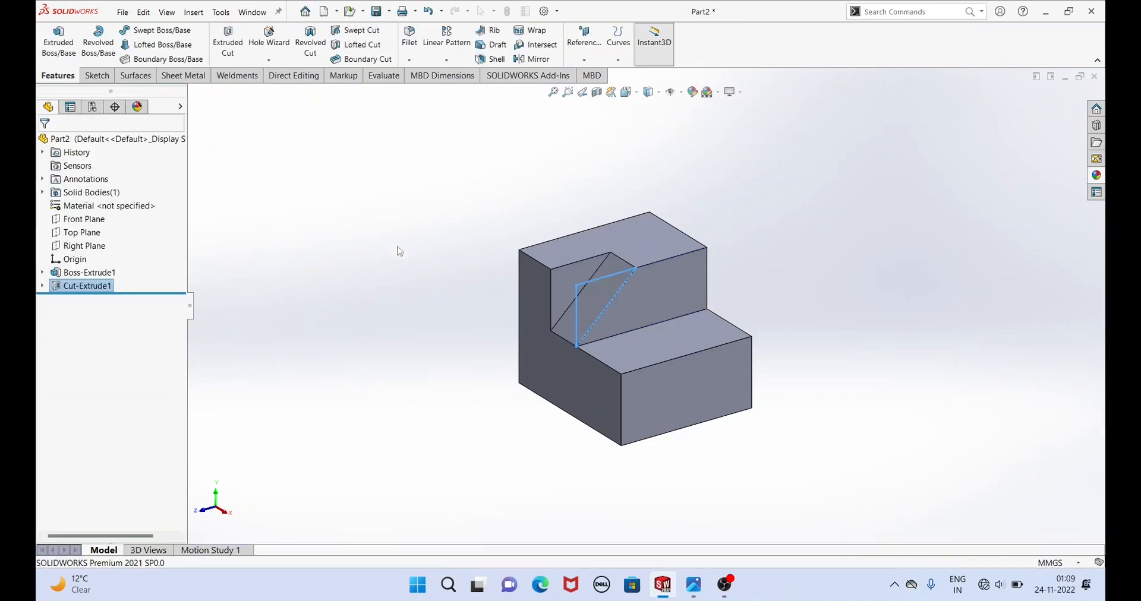
click(492, 329)
mouse_move(491, 329)
middle_down()
mouse_move(509, 257)
mouse_move(481, 306)
mouse_move(510, 327)
middle_up()
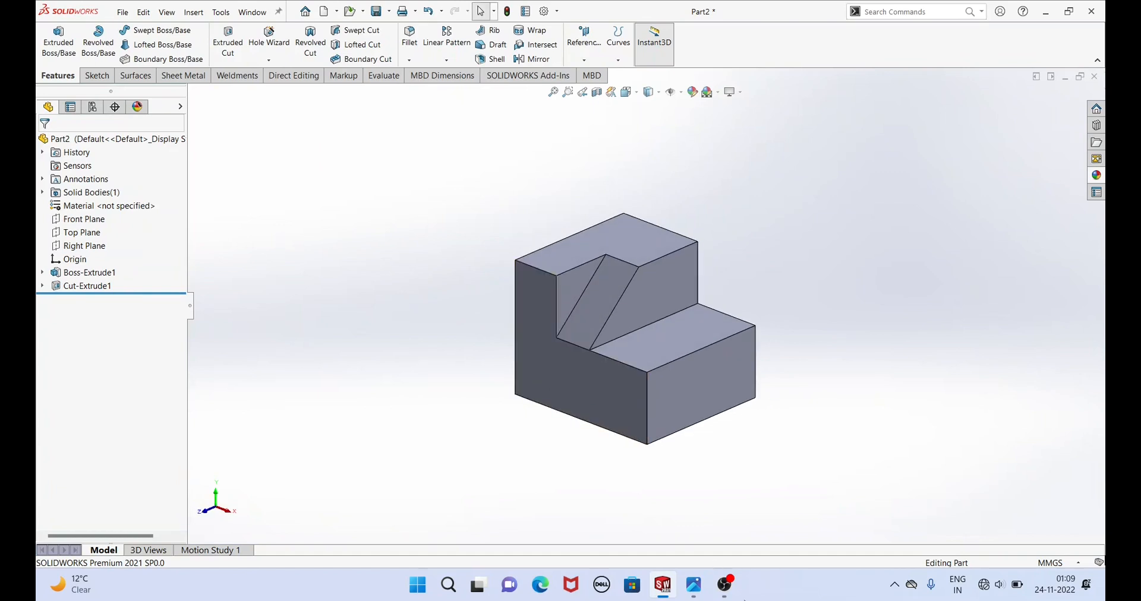
After checking the reference drawing, create a reference plane through the notch's lower vertex, the block's near bottom corner and the lower step's outer top edge midpoint.
click(694, 591)
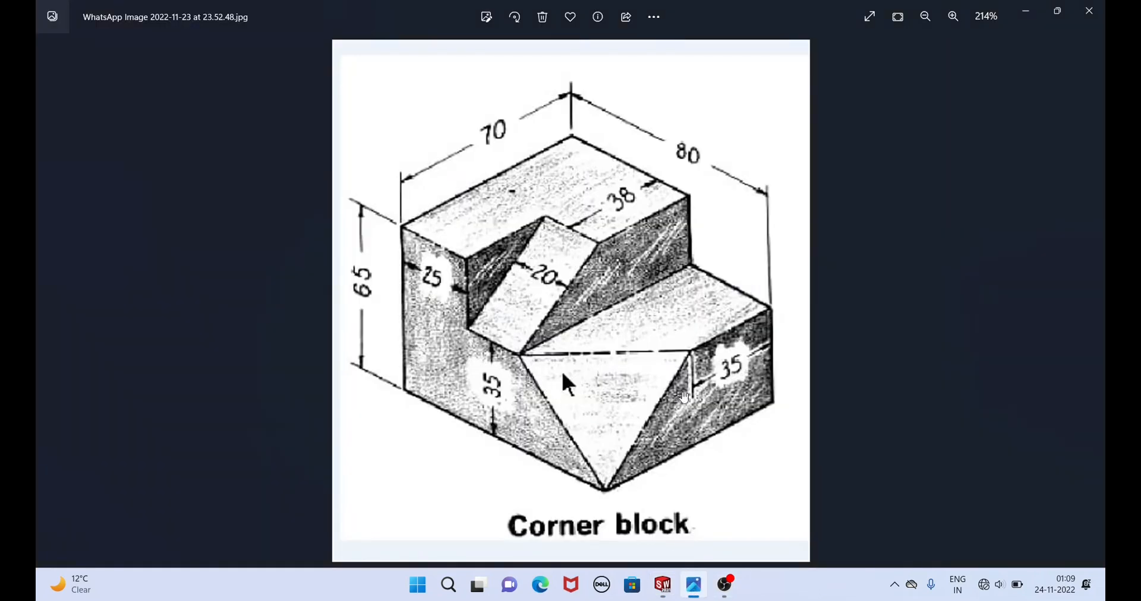
click(661, 589)
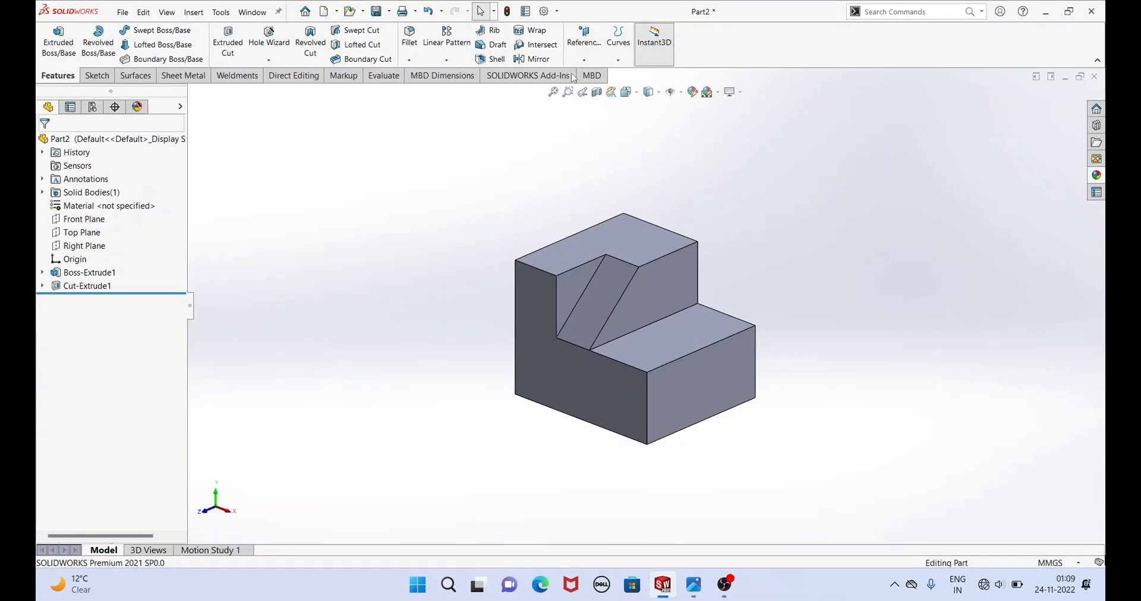
click(584, 57)
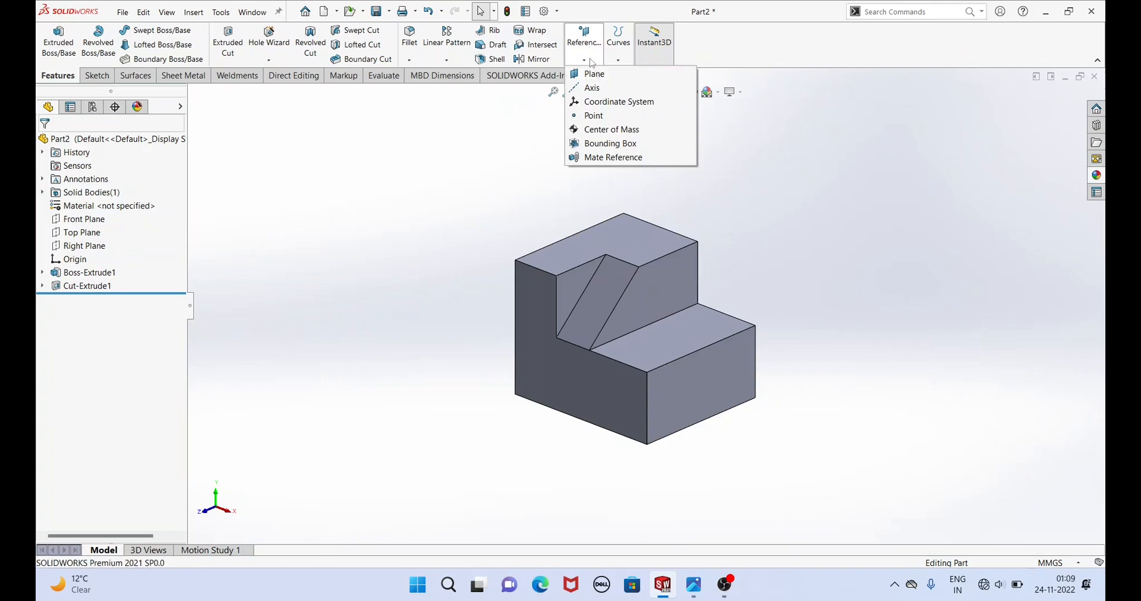
click(593, 75)
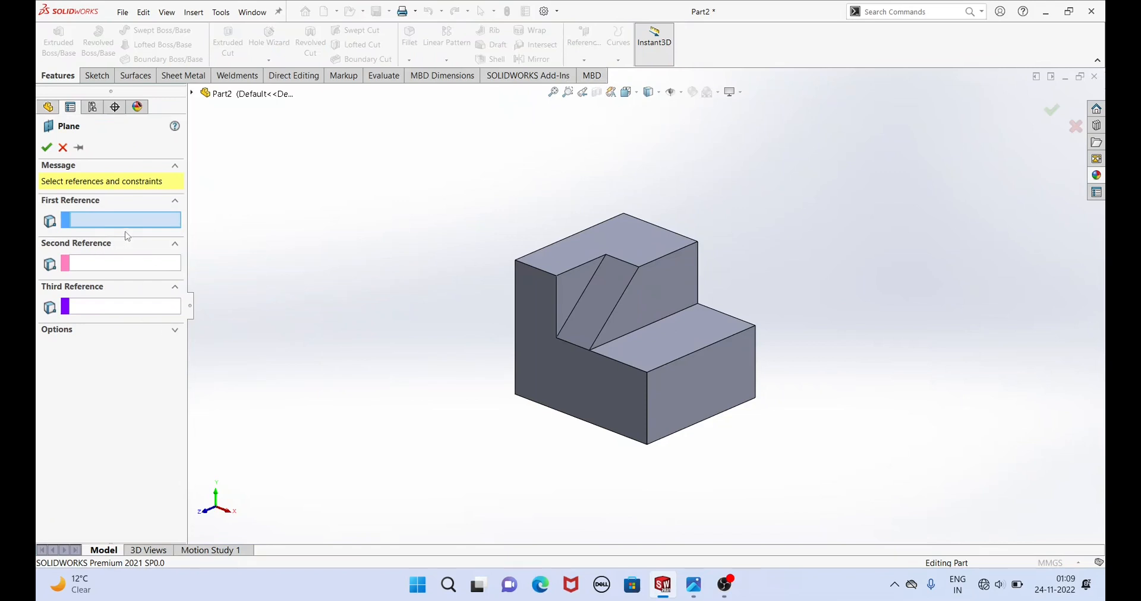
scroll(624, 480, down, 1)
middle_drag(617, 461, 603, 449)
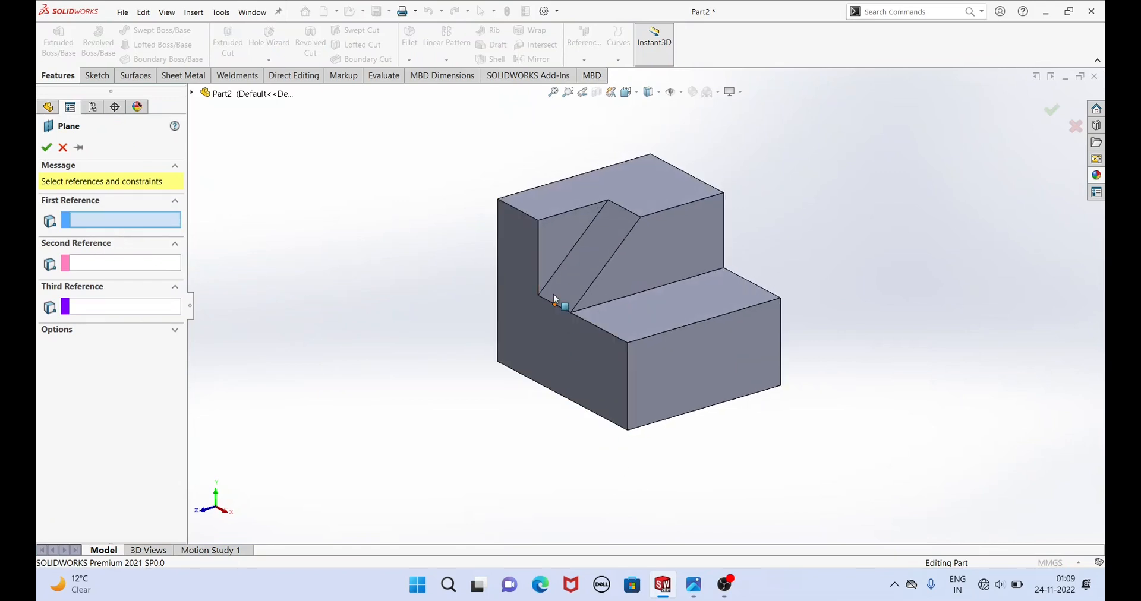
click(571, 313)
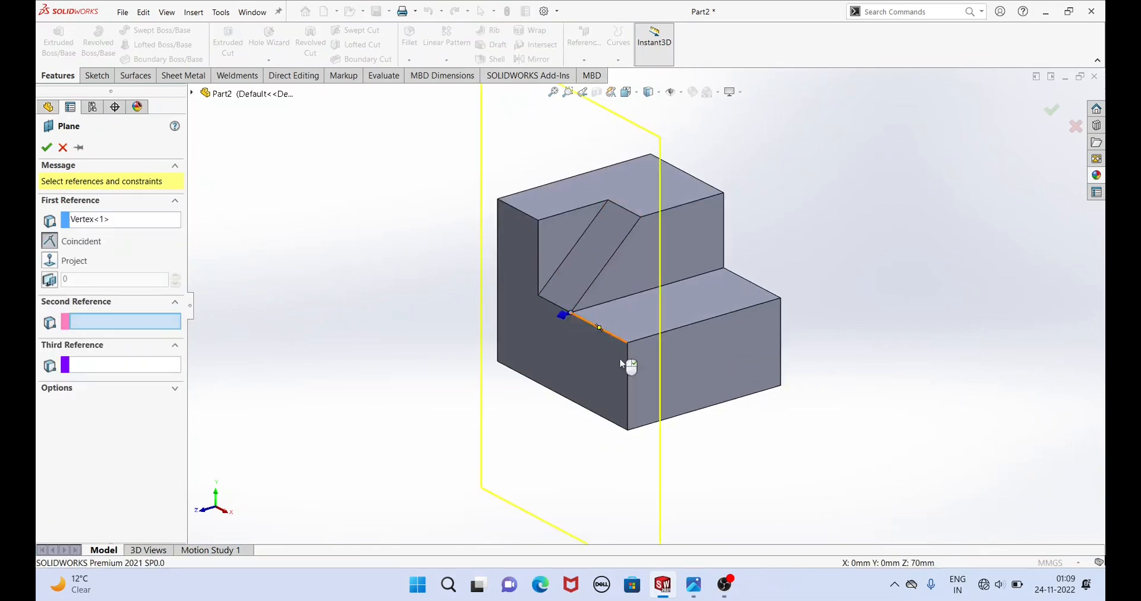
click(628, 433)
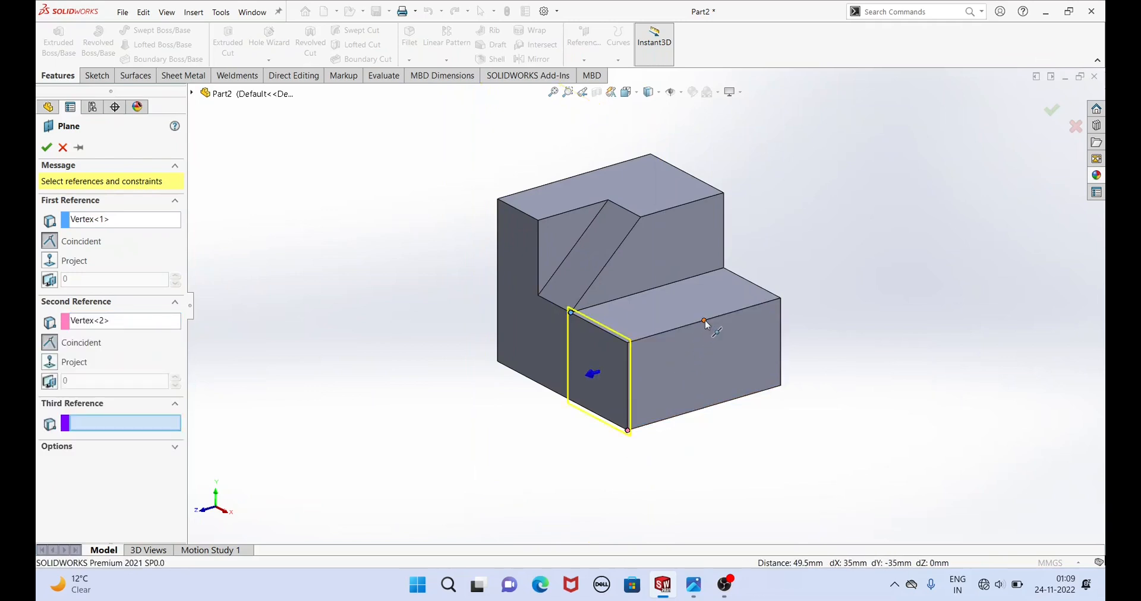
click(704, 322)
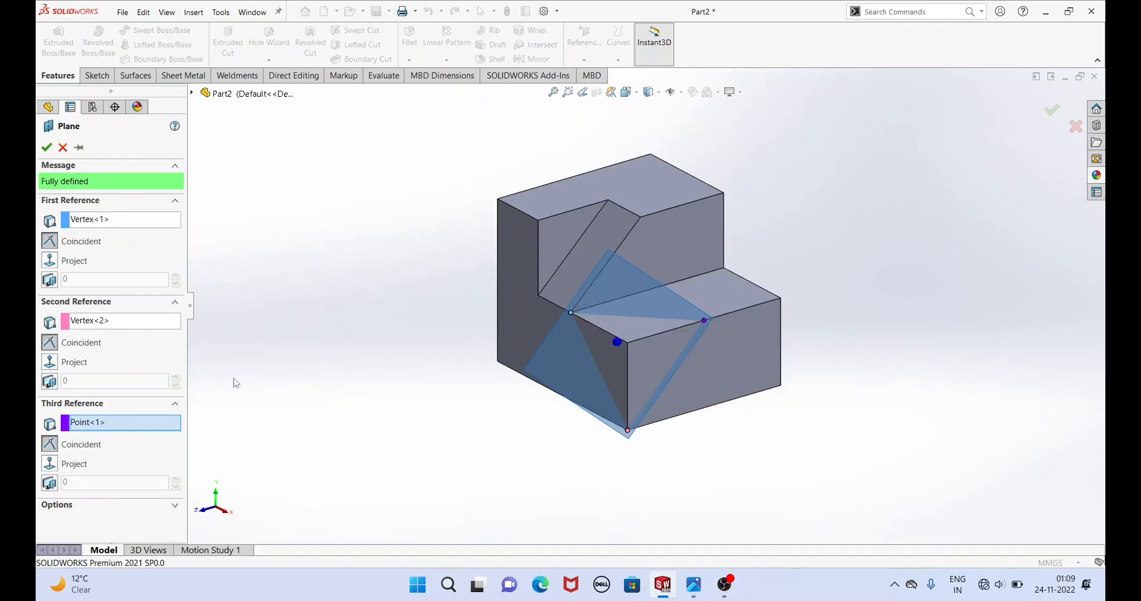
middle_drag(523, 450, 543, 422)
click(47, 149)
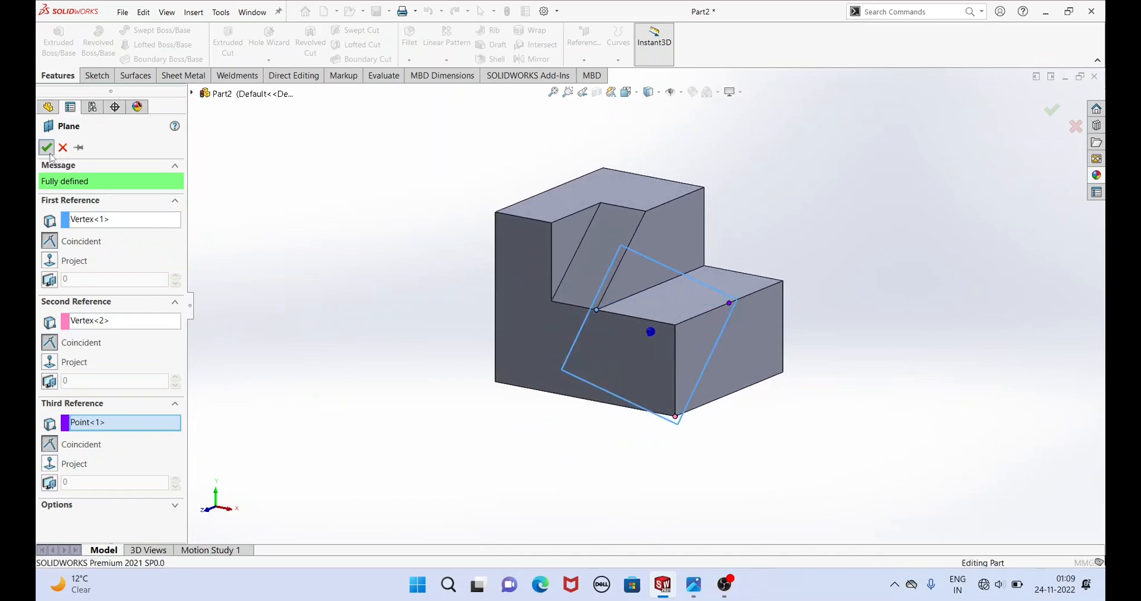
click(392, 291)
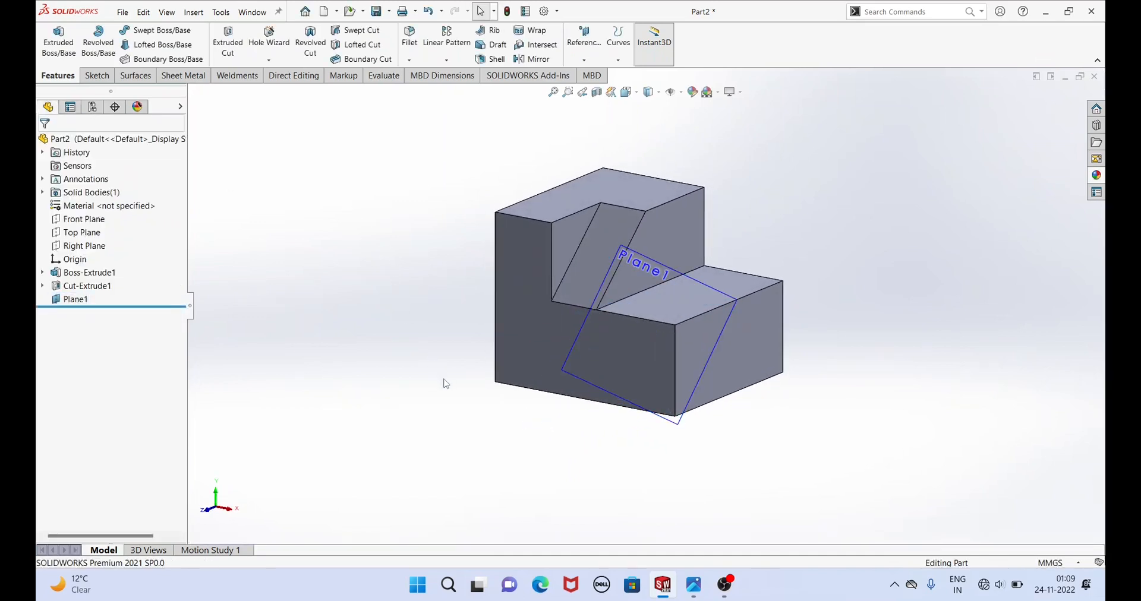
Start a sketch on the inclined plane and draw a line from the notch's lower vertex to the block's near bottom corner.
middle_drag(445, 381, 436, 324)
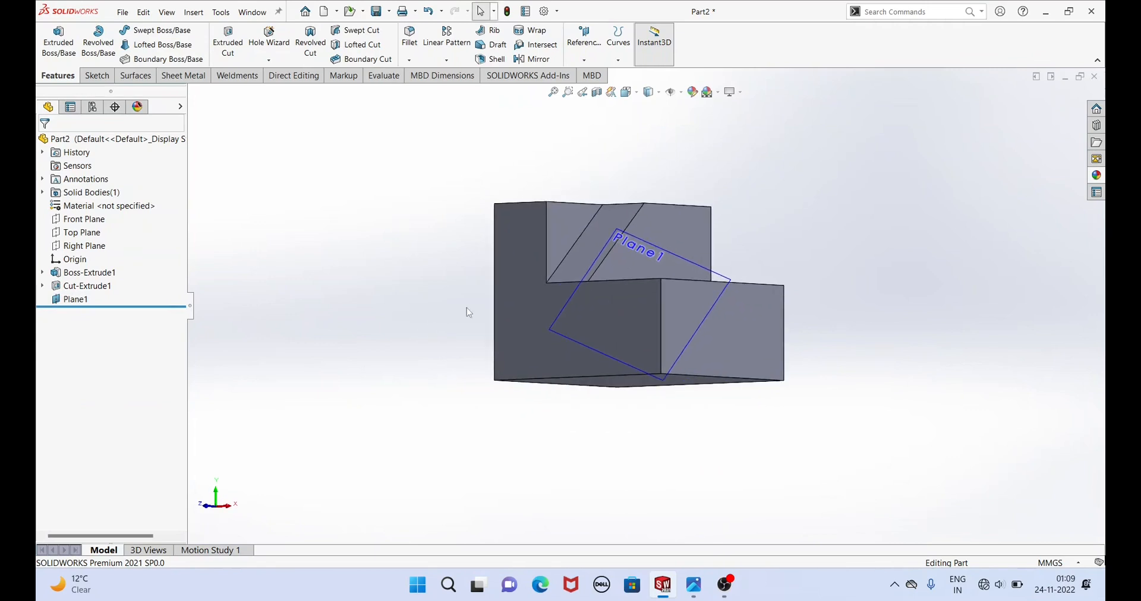
click(553, 335)
click(594, 297)
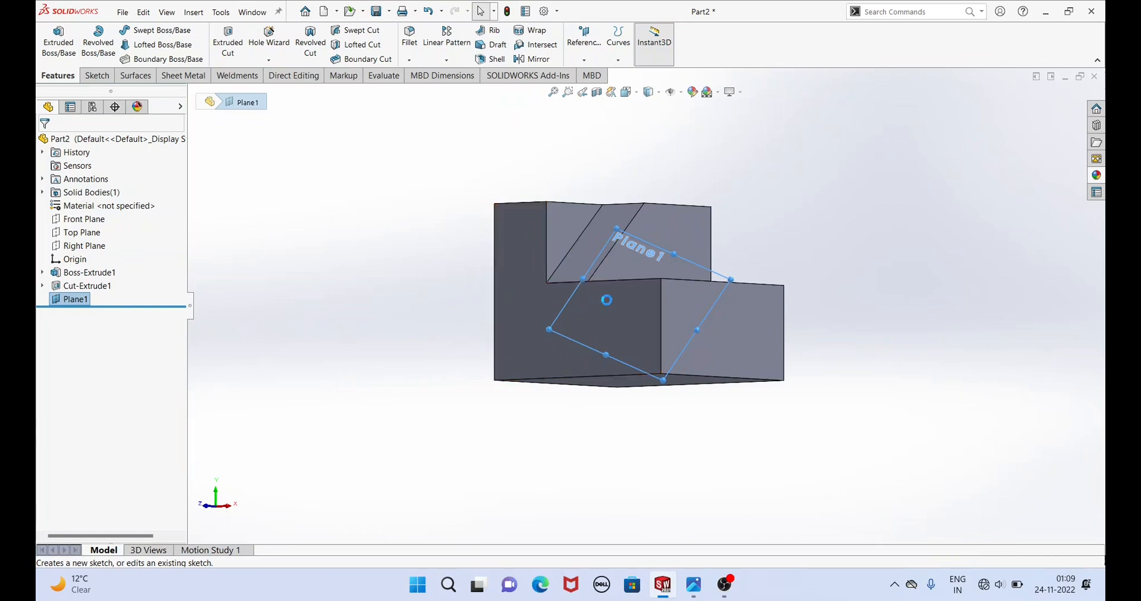
mouse_move(451, 277)
middle_down()
mouse_move(479, 308)
mouse_move(450, 266)
middle_up()
scroll(479, 306, up, 1)
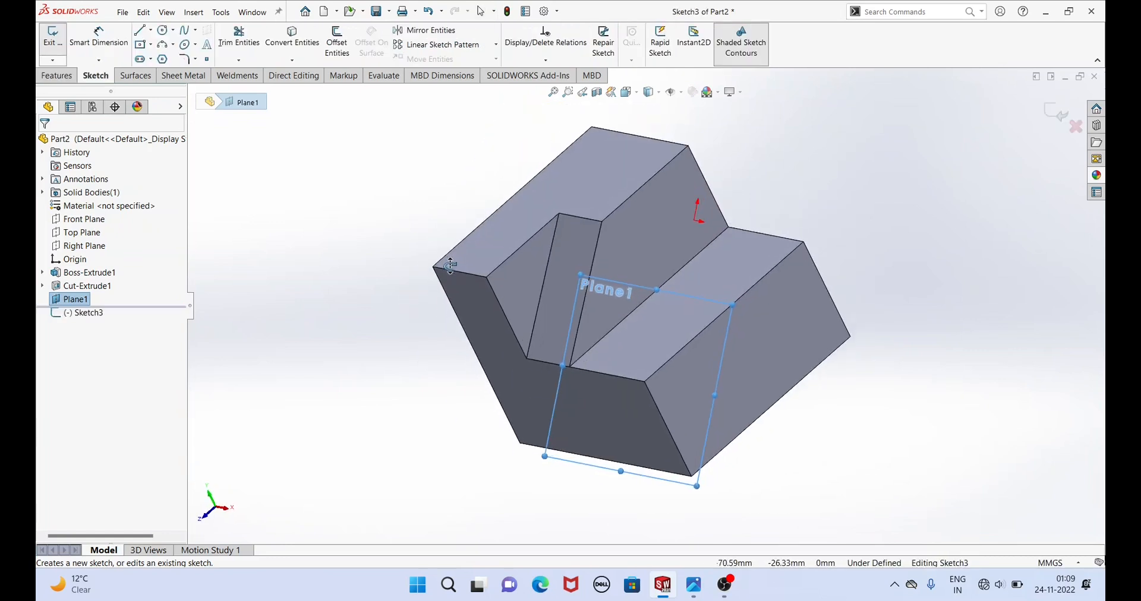
click(141, 32)
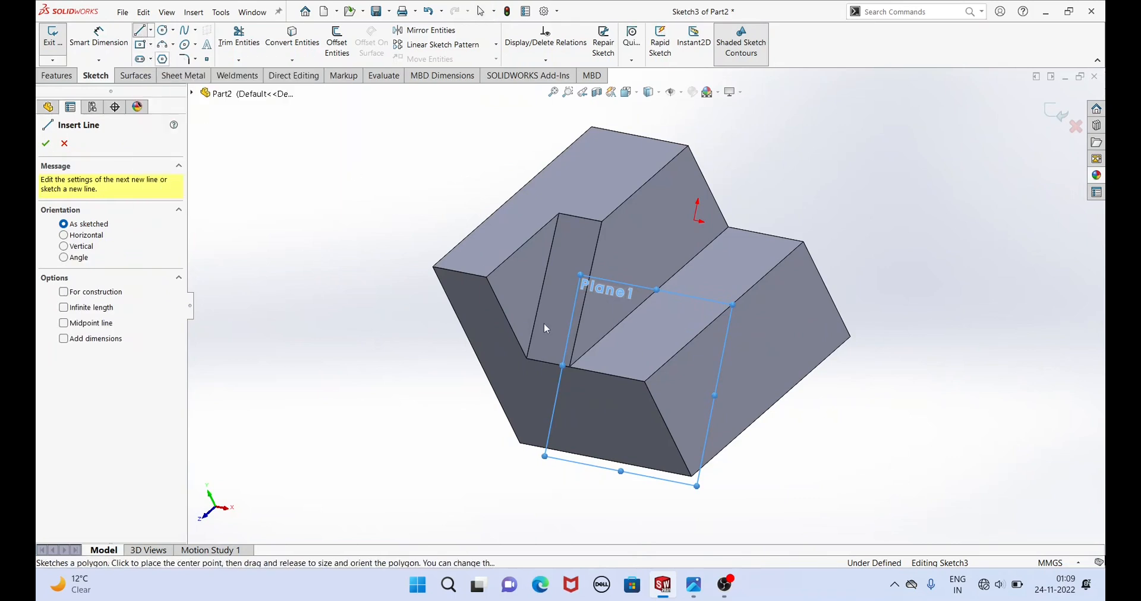
click(567, 367)
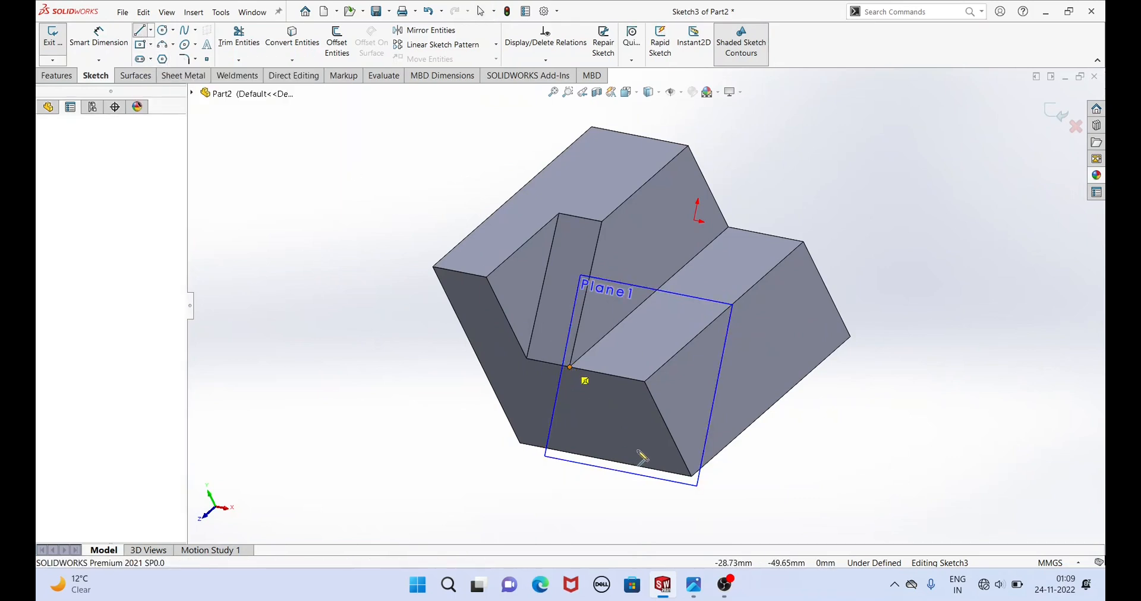
click(692, 476)
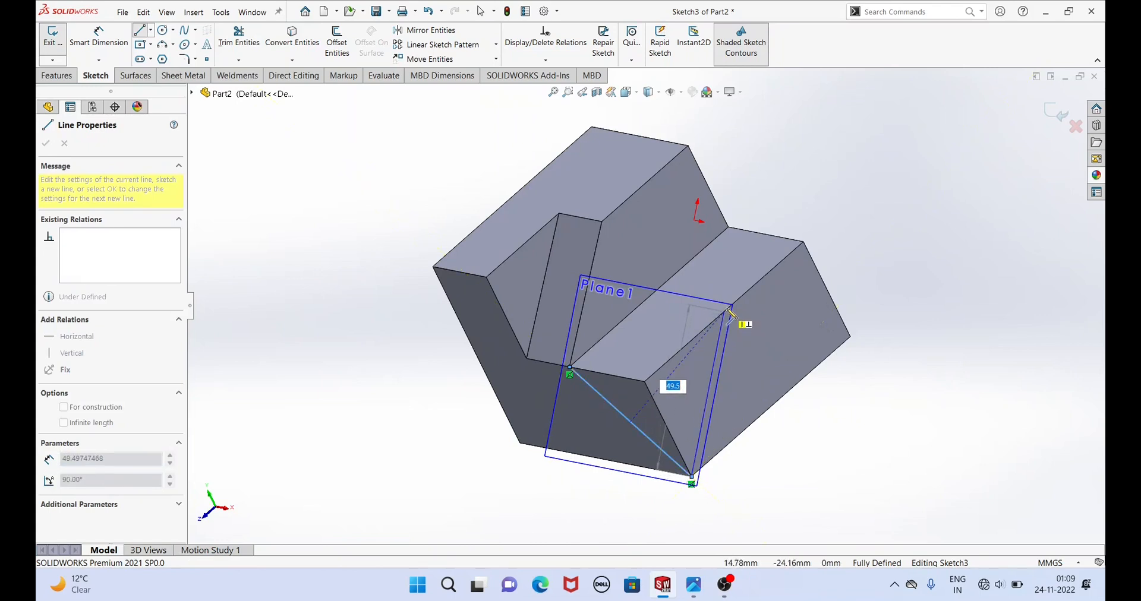
scroll(728, 316, down, 2)
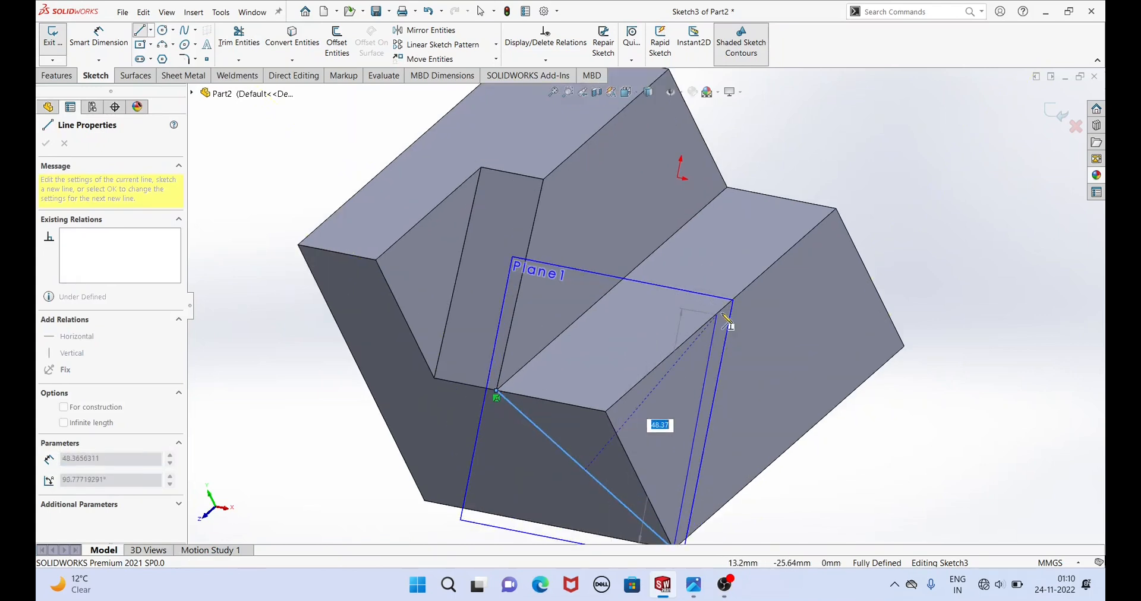
middle_drag(722, 314, 734, 298)
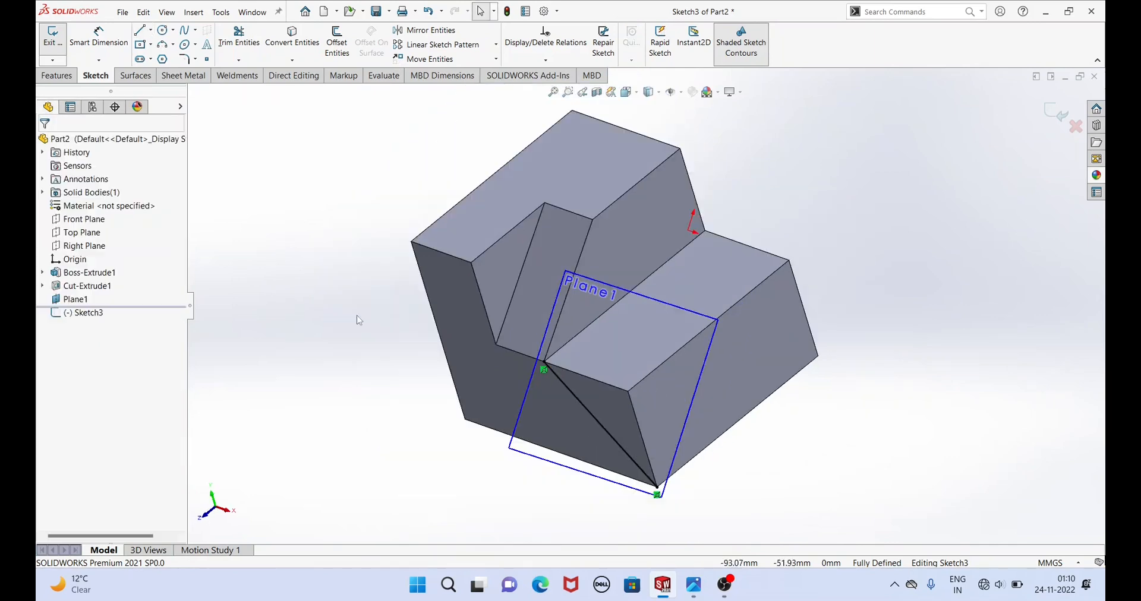
Convert the lower step's outer top edge into a line in the inclined plane's sketch.
middle_drag(416, 321, 655, 305)
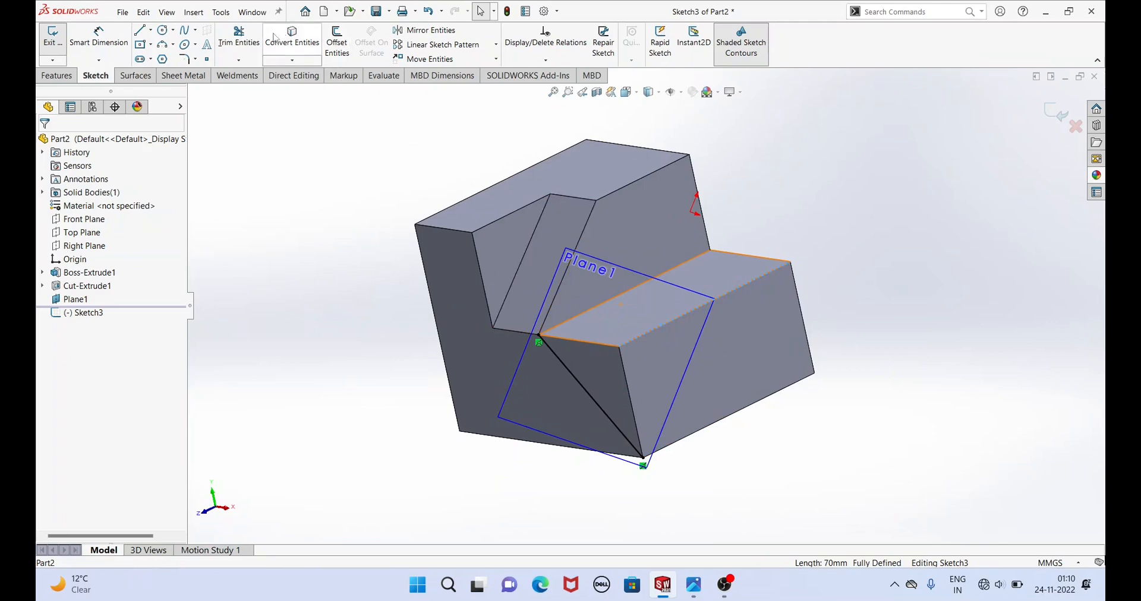
click(292, 35)
middle_drag(386, 272, 353, 265)
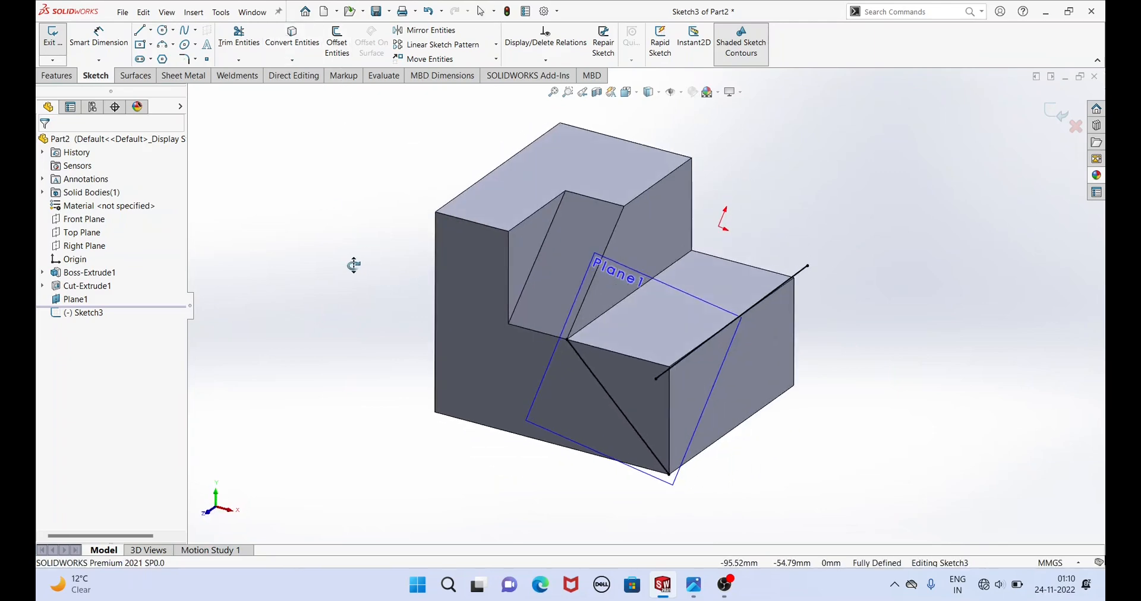
Close the triangle with lines from the notch's lower vertex to the outer top edge's midpoint and from there to the bottom corner.
click(140, 33)
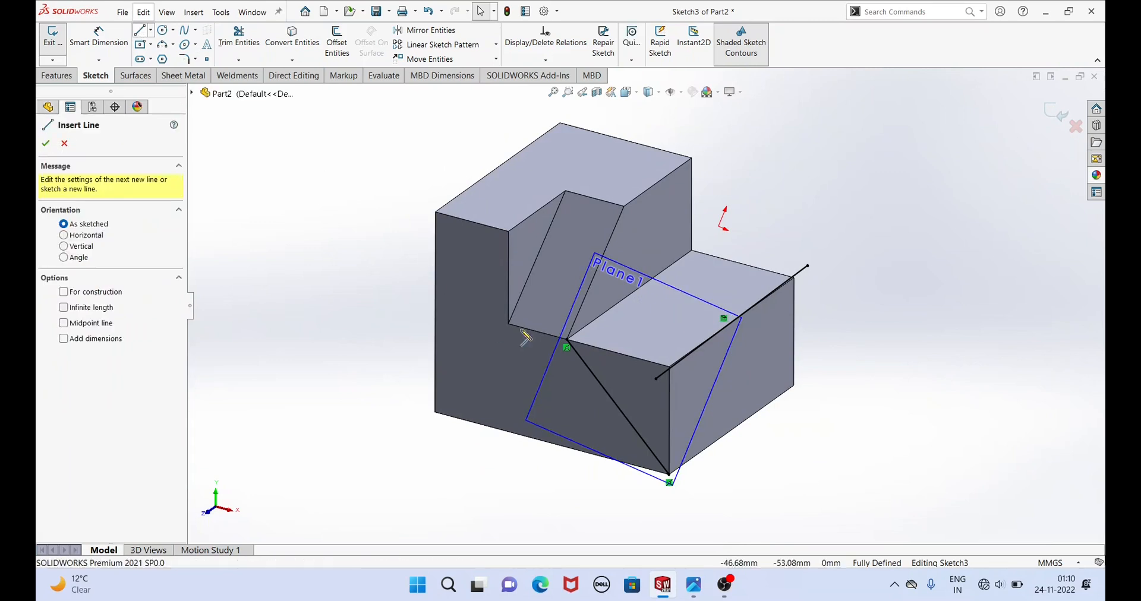
click(567, 341)
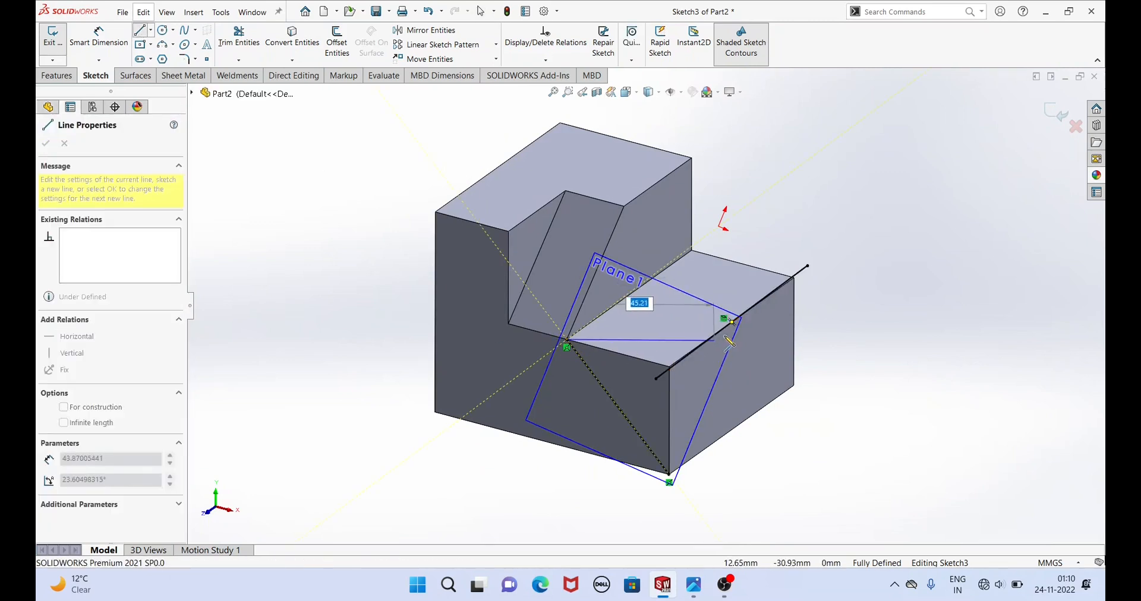
click(731, 324)
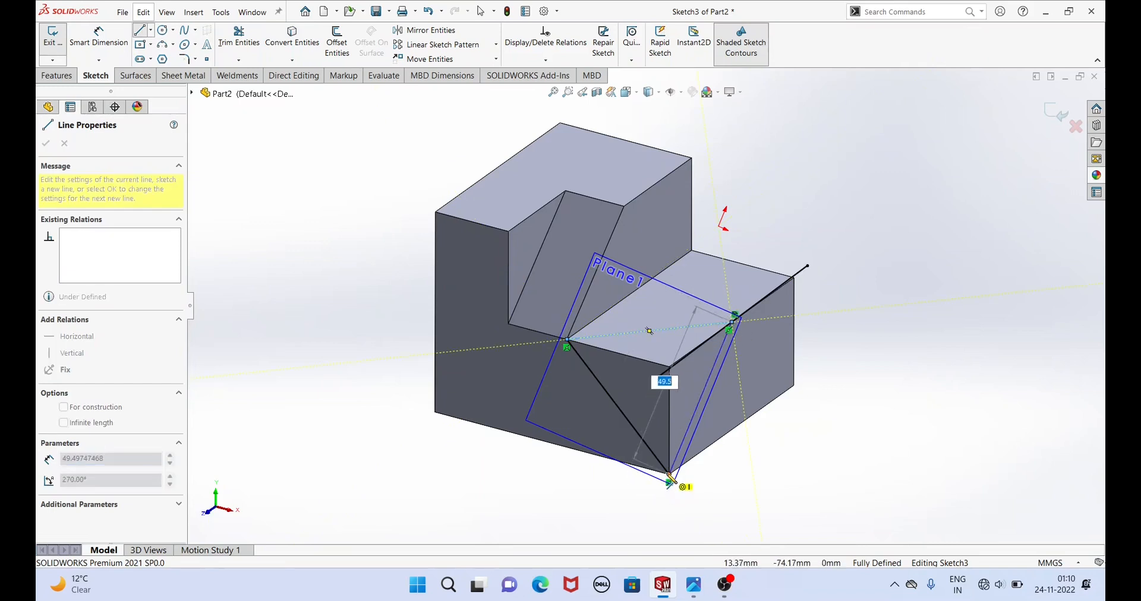
click(669, 476)
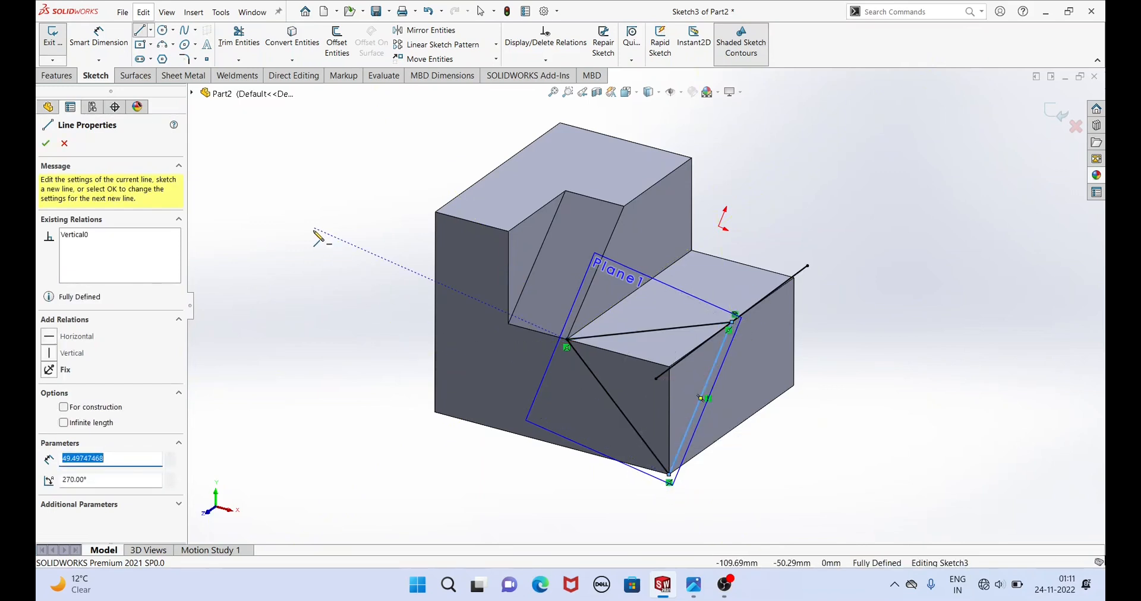
right_click(315, 232)
click(324, 241)
middle_drag(323, 241, 372, 265)
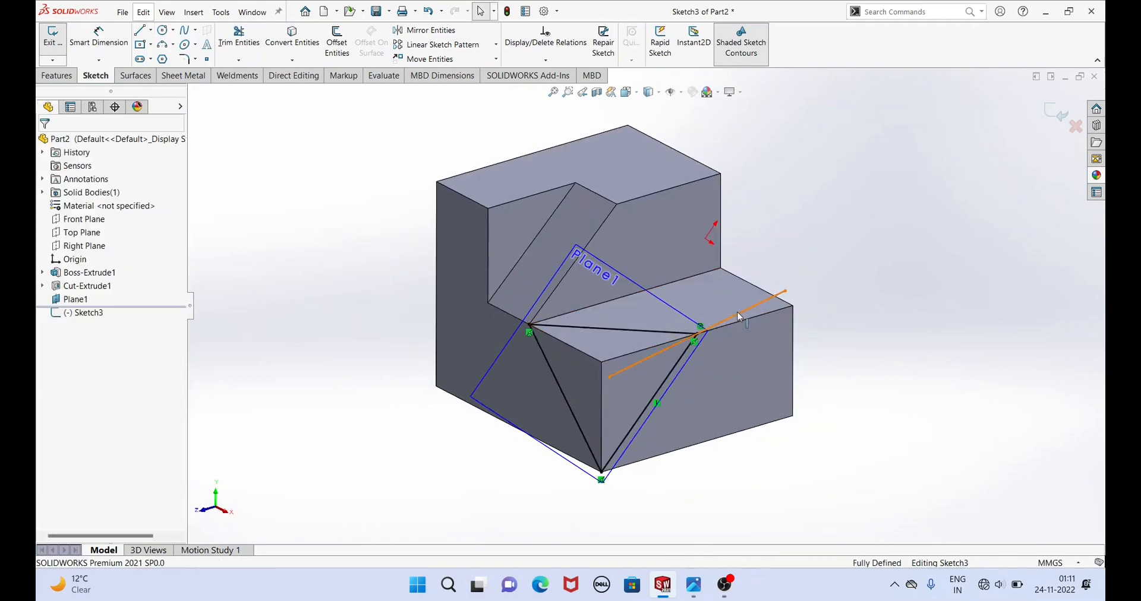
Trim the converted edge line at the triangle's midpoint vertex and delete the segment left outside the triangle.
scroll(751, 297, down, 2)
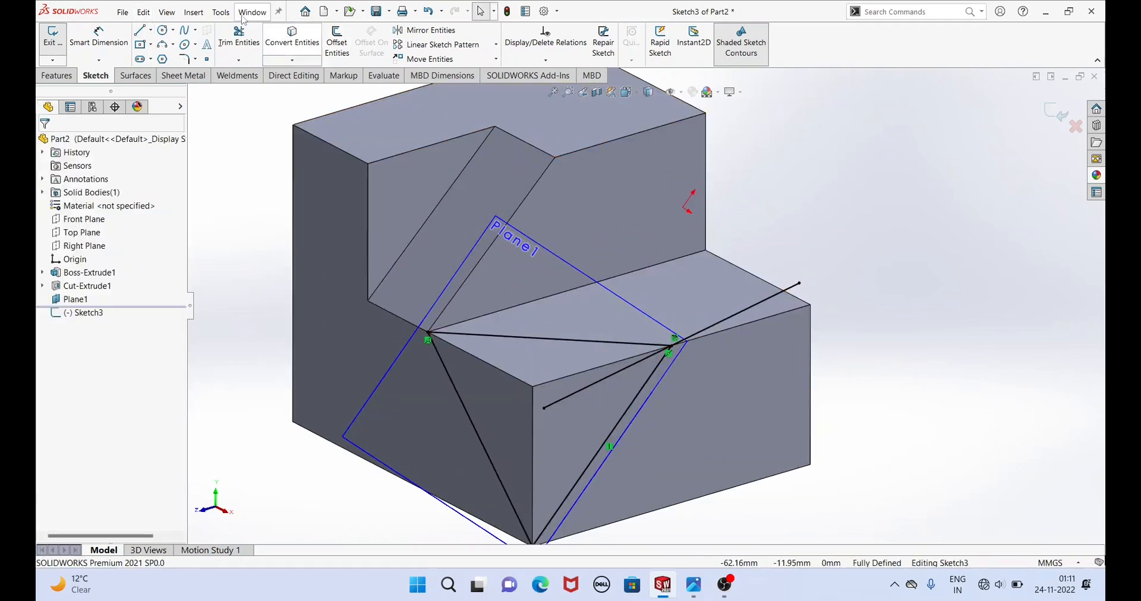
click(240, 37)
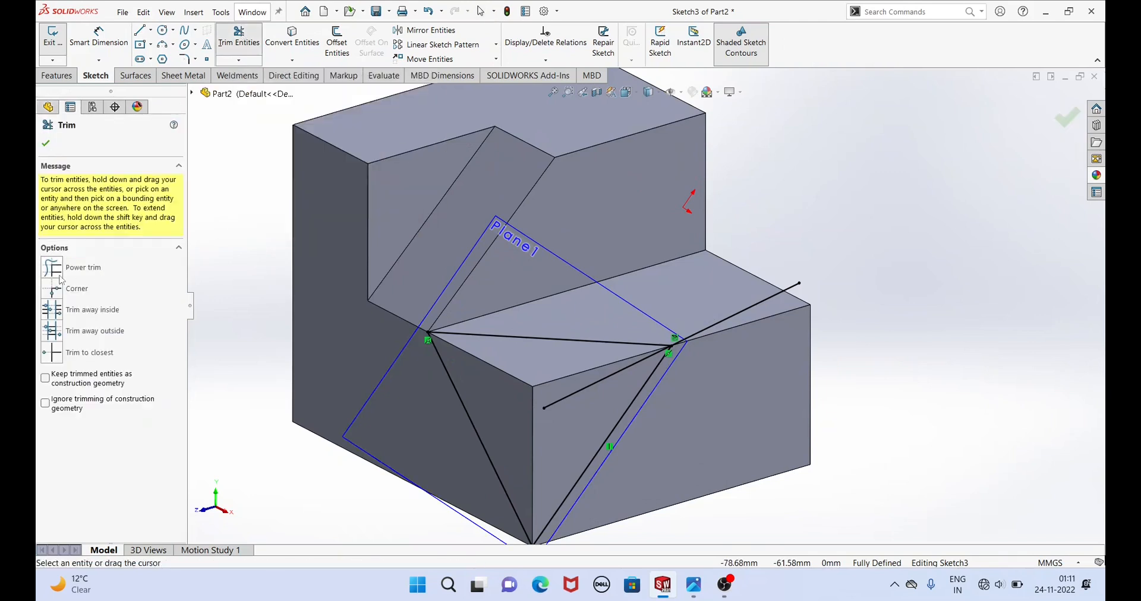
drag(581, 398, 765, 321)
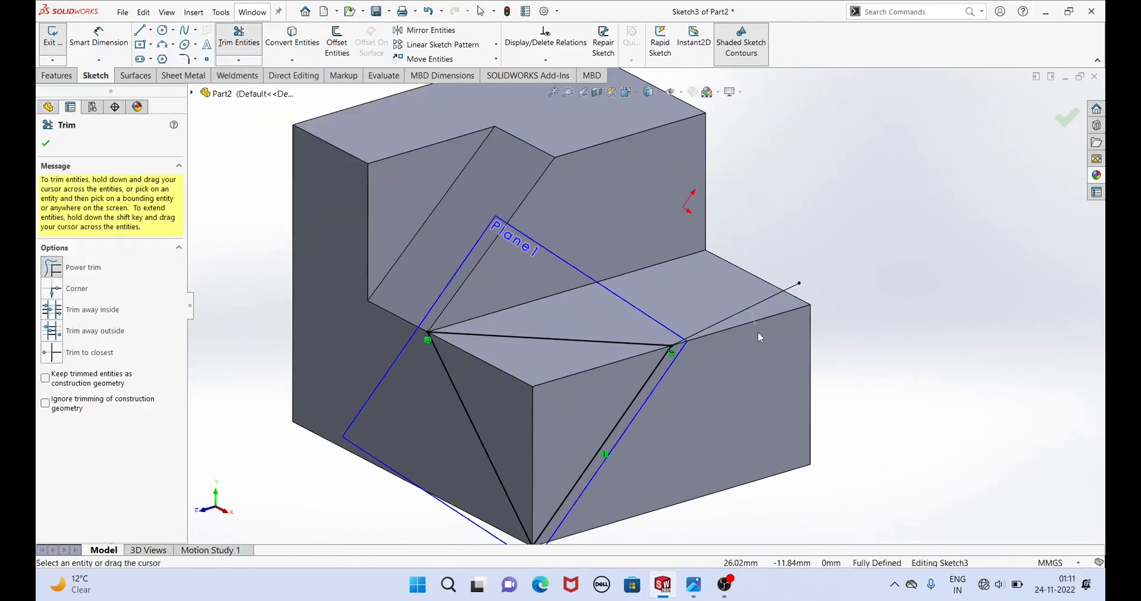
click(47, 144)
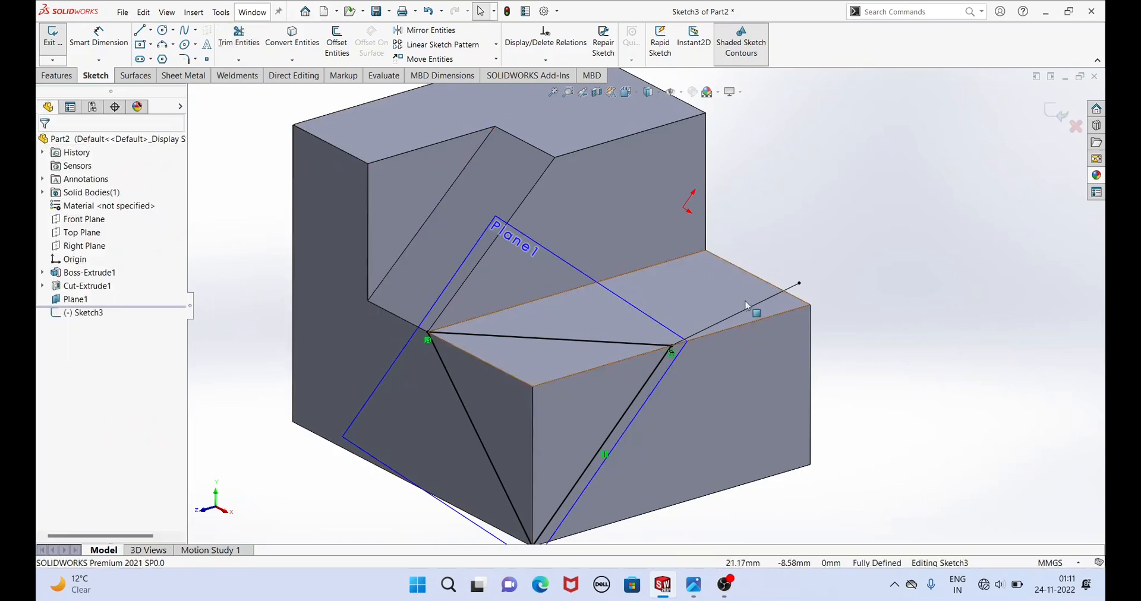
click(748, 310)
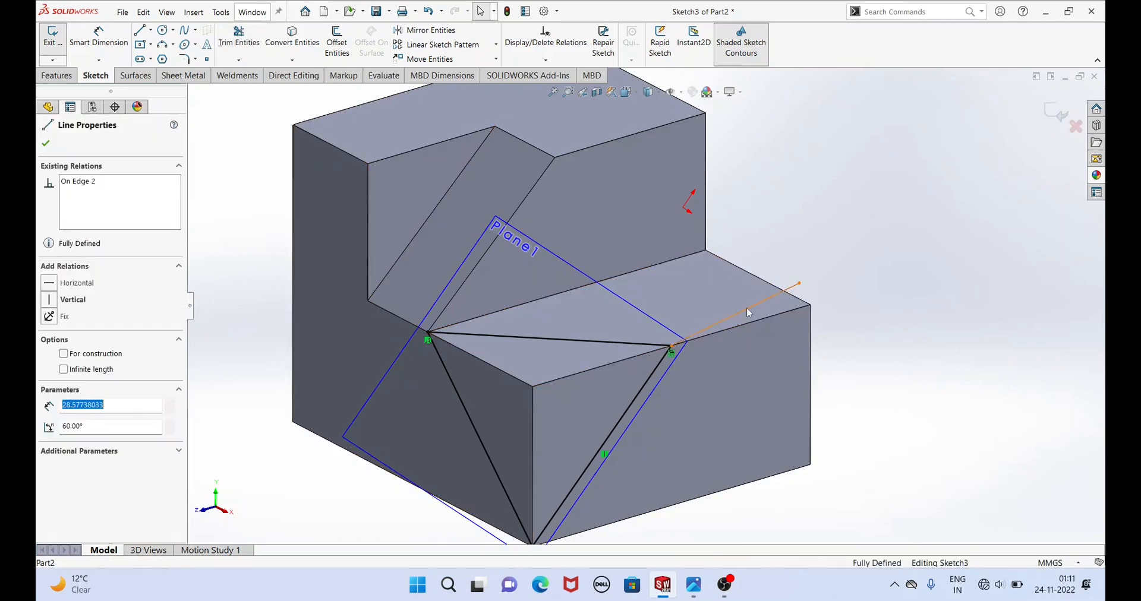
key(Delete)
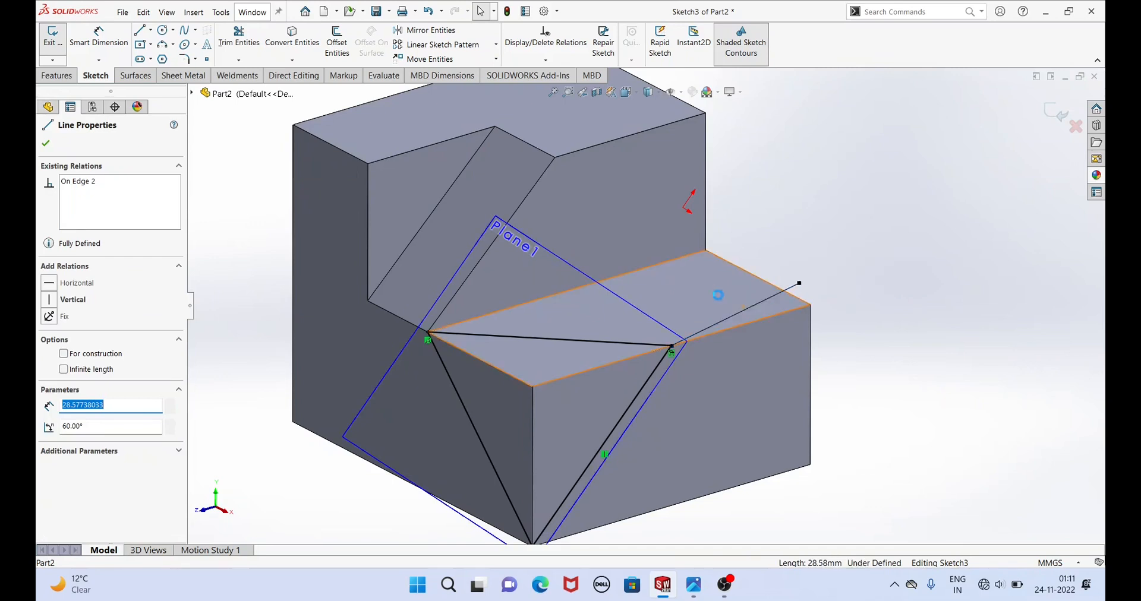
Make the triangle's free vertex coincident with the lower step's outer top edge.
scroll(707, 312, up, 2)
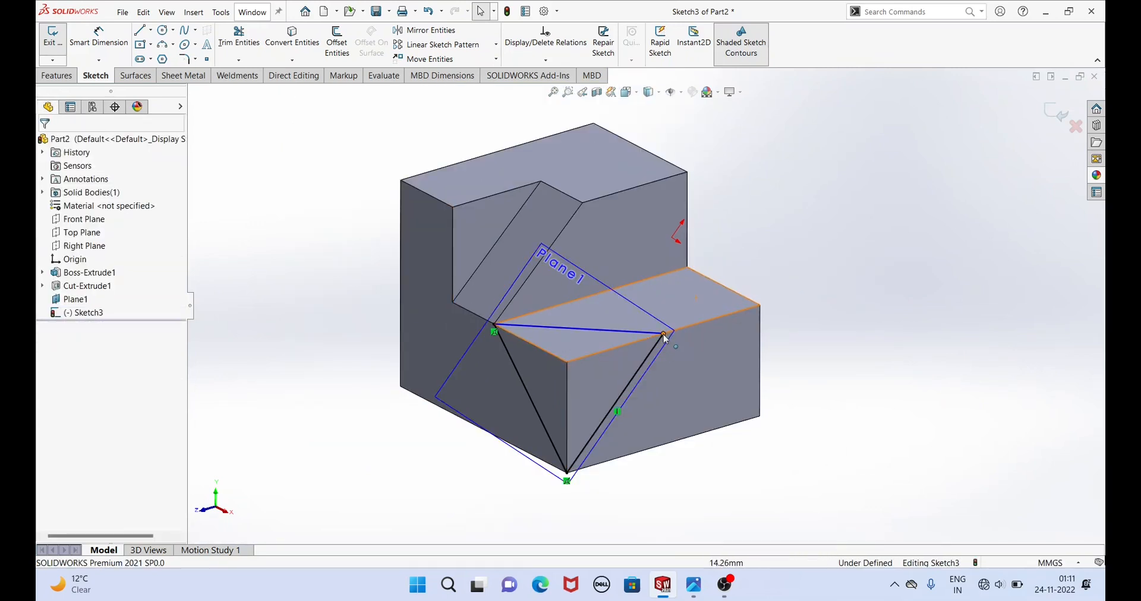
scroll(664, 336, down, 3)
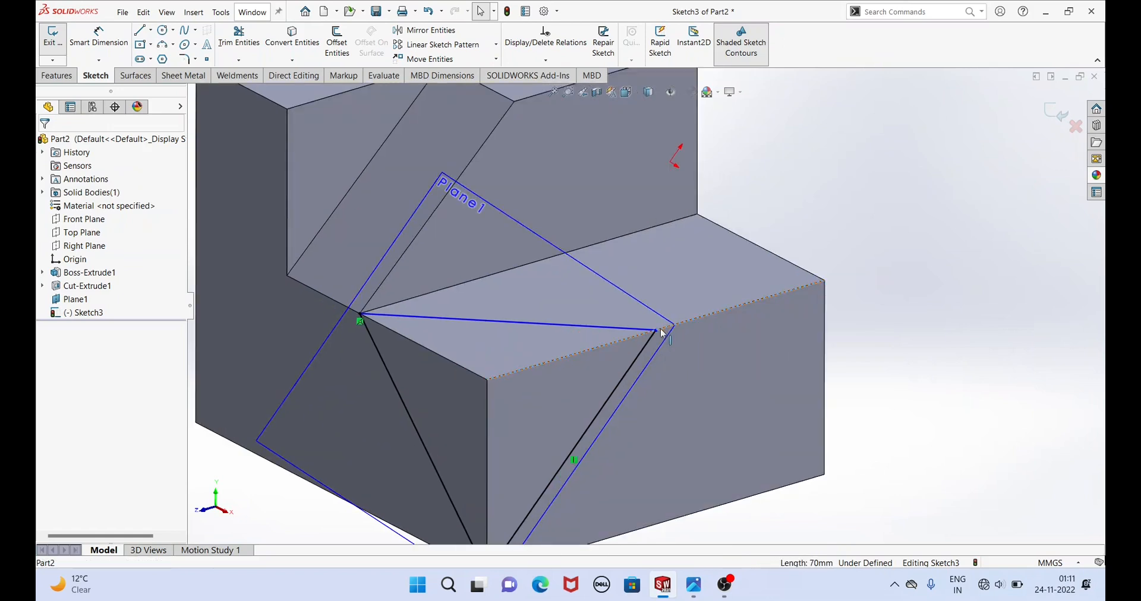
click(657, 333)
ctrl+click(657, 331)
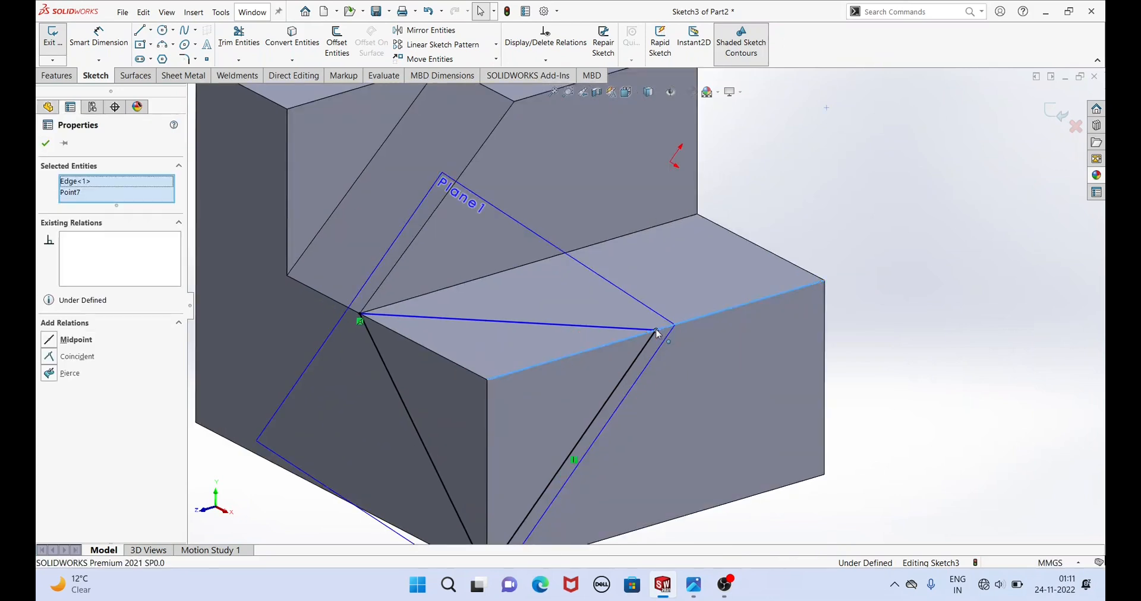
click(50, 357)
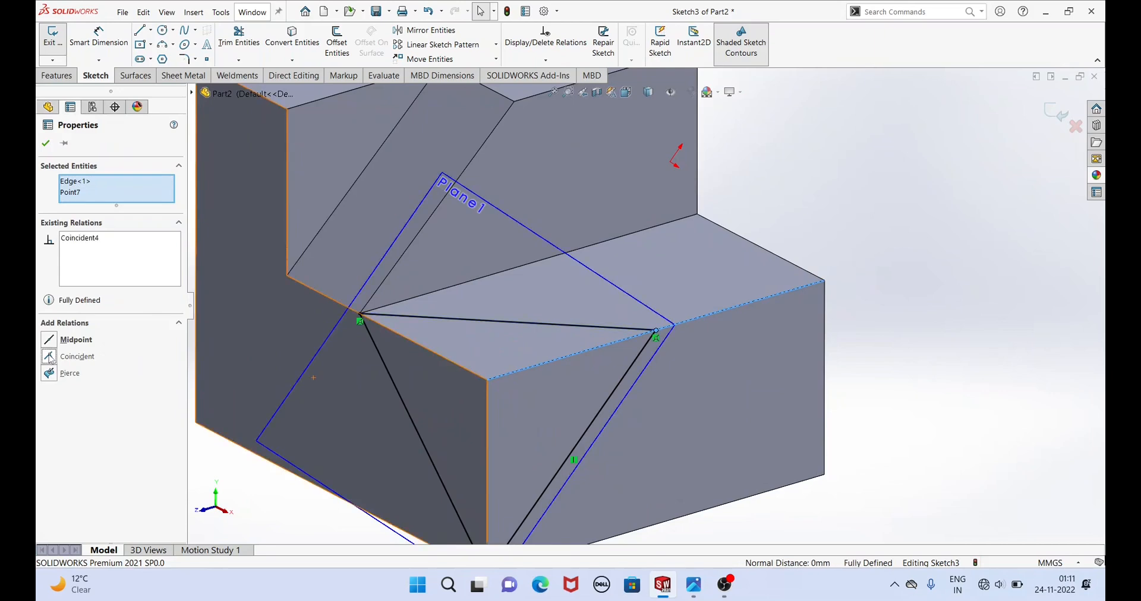
click(45, 143)
Cut-extrude the triangle 20 mm blind in the reversed direction, out through the block's corner, keeping all resulting bodies.
scroll(411, 365, up, 5)
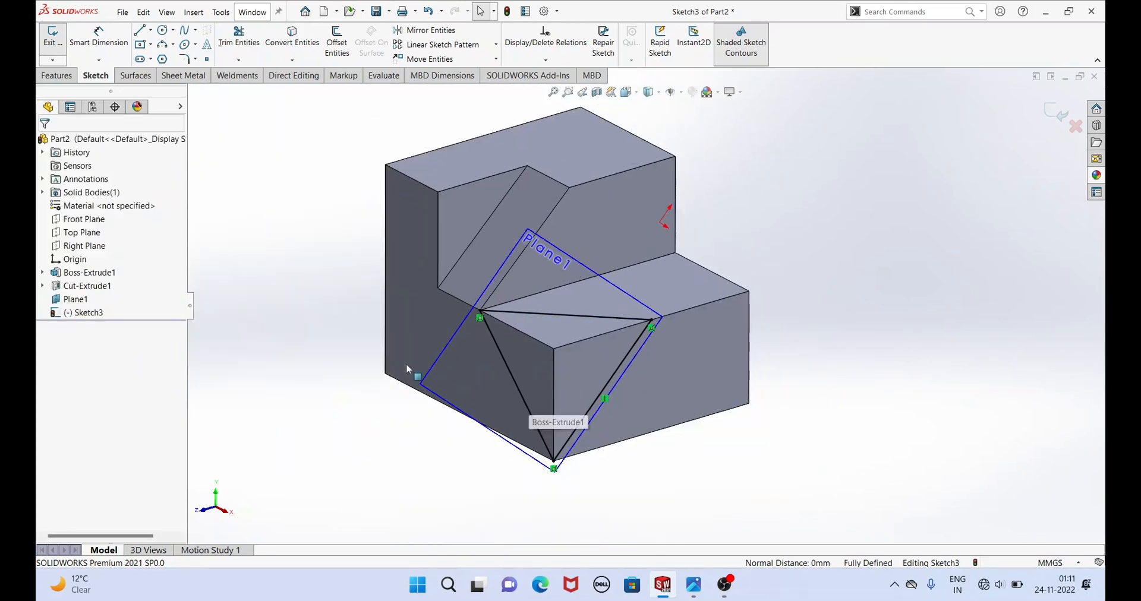
middle_drag(411, 365, 452, 314)
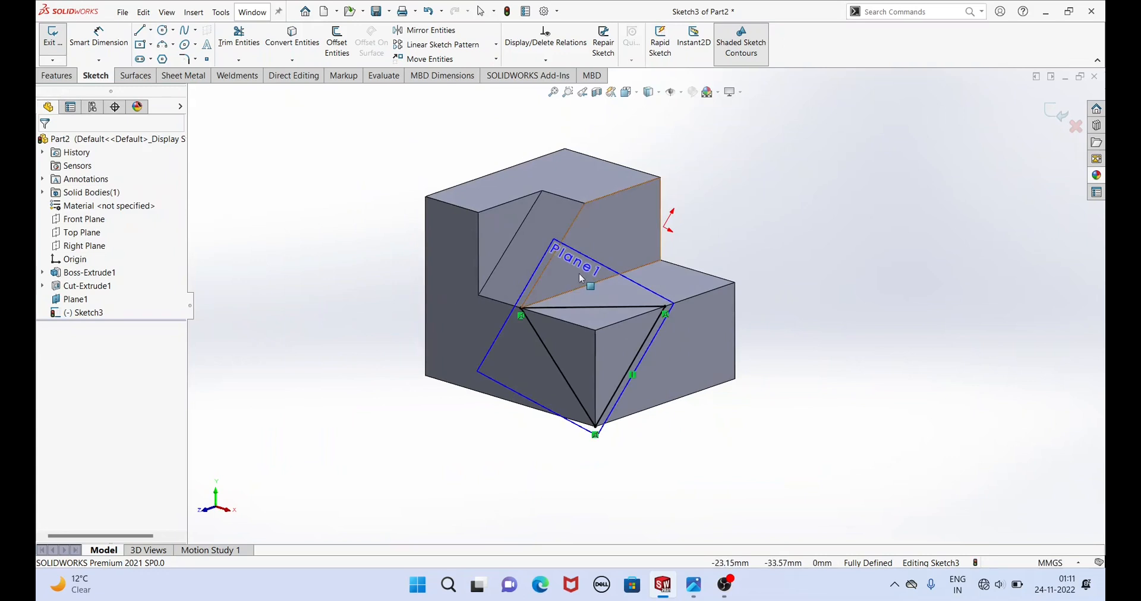
click(60, 77)
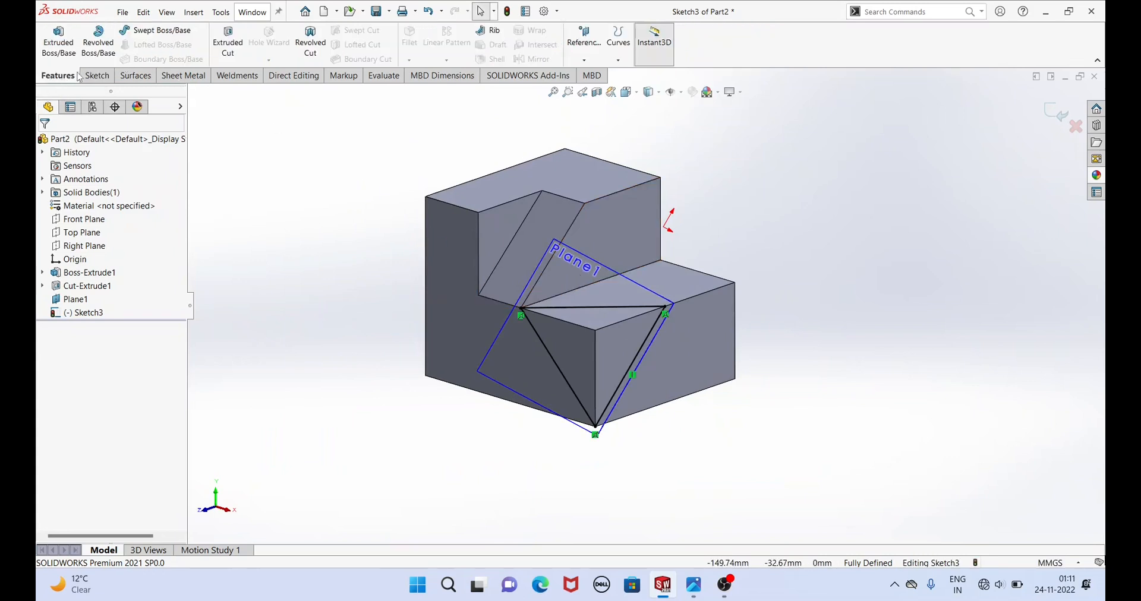
click(228, 43)
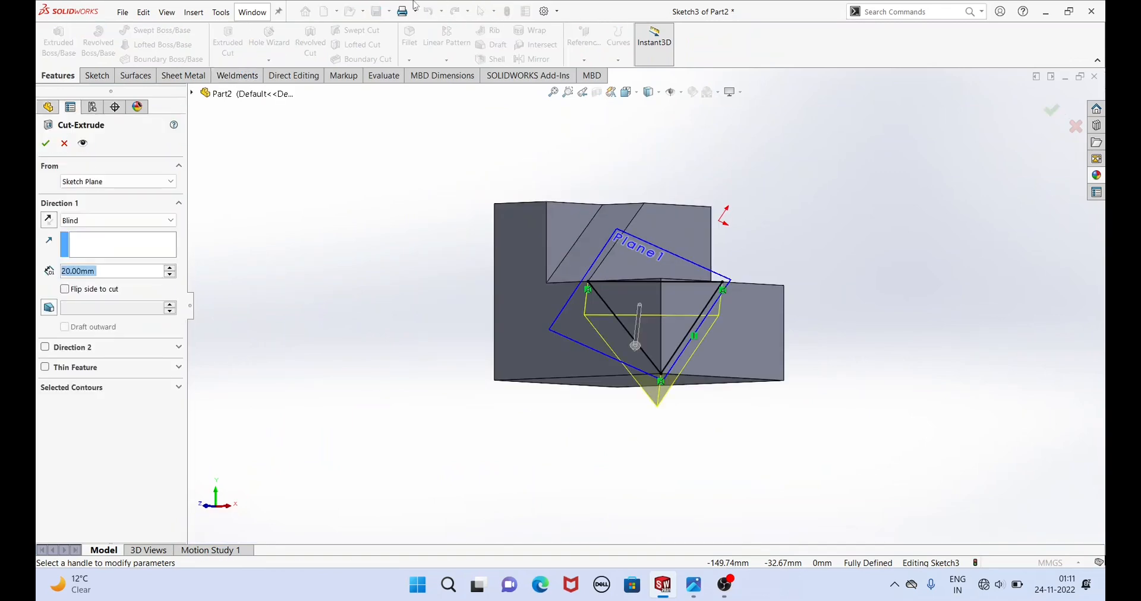
mouse_move(458, 364)
middle_down()
mouse_move(517, 456)
mouse_move(414, 426)
middle_up()
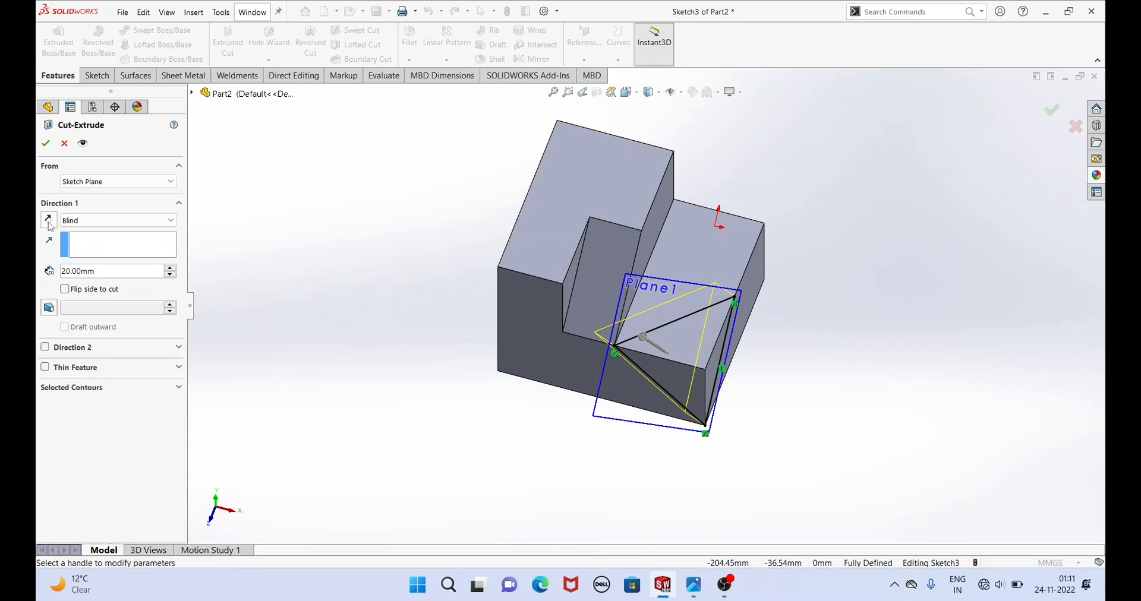
click(50, 221)
mouse_move(546, 389)
middle_down()
mouse_move(487, 267)
mouse_move(767, 294)
mouse_move(721, 249)
middle_up()
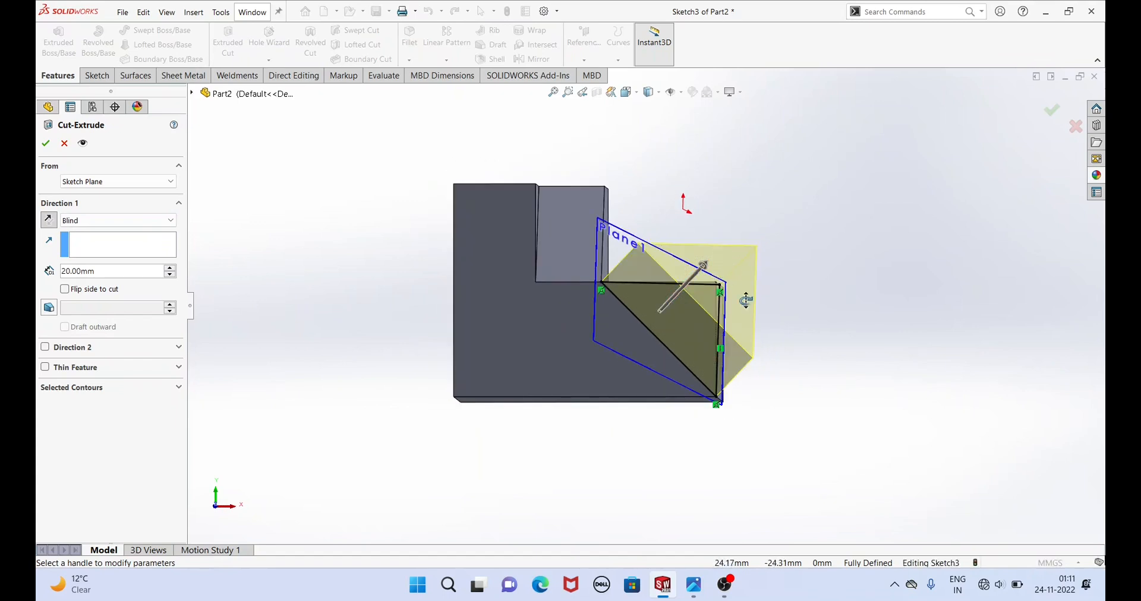
middle_drag(746, 300, 807, 351)
click(45, 145)
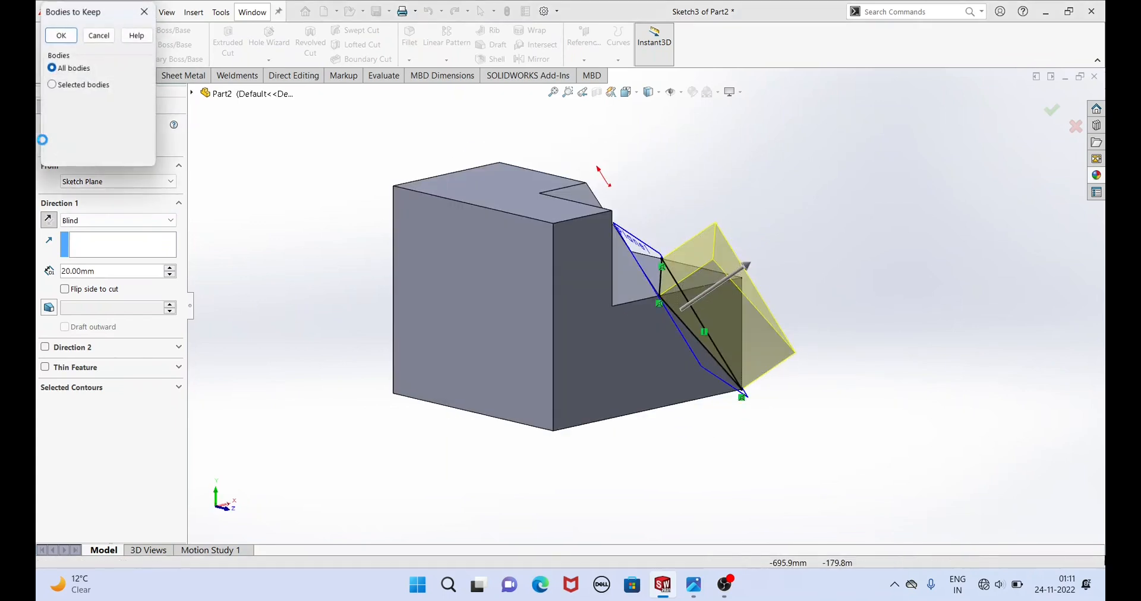
click(62, 35)
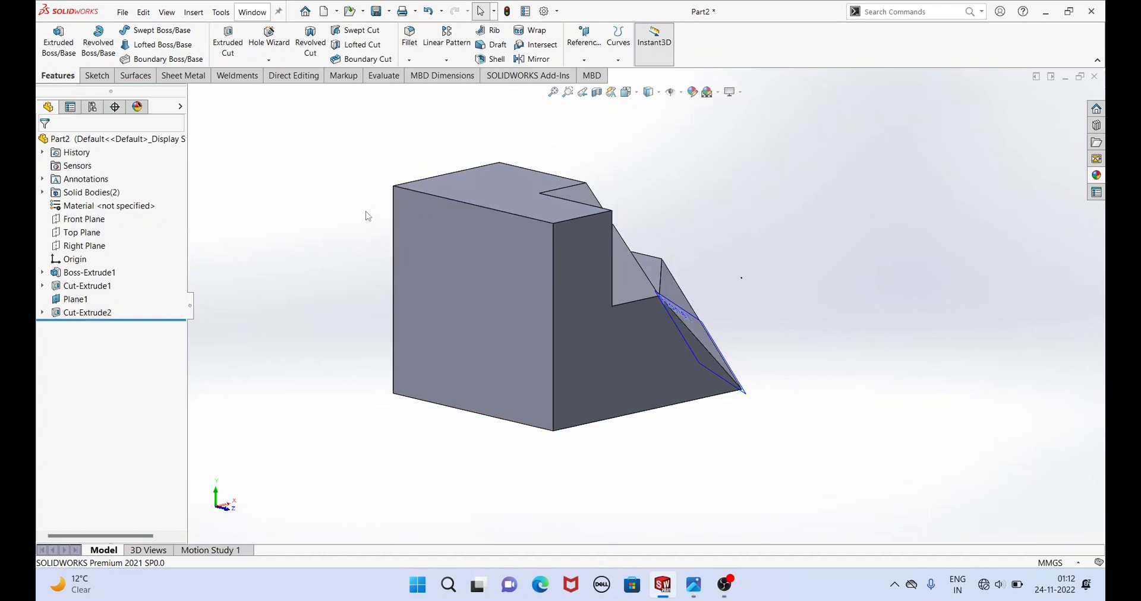
Hide the inclined reference plane.
middle_drag(338, 212, 252, 194)
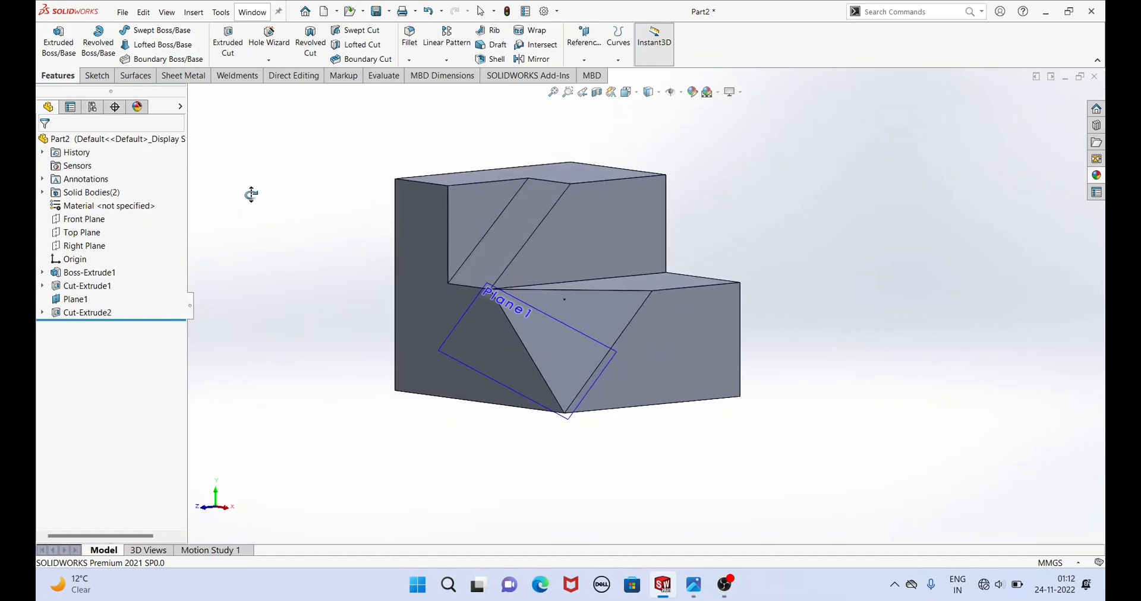
click(440, 353)
click(506, 317)
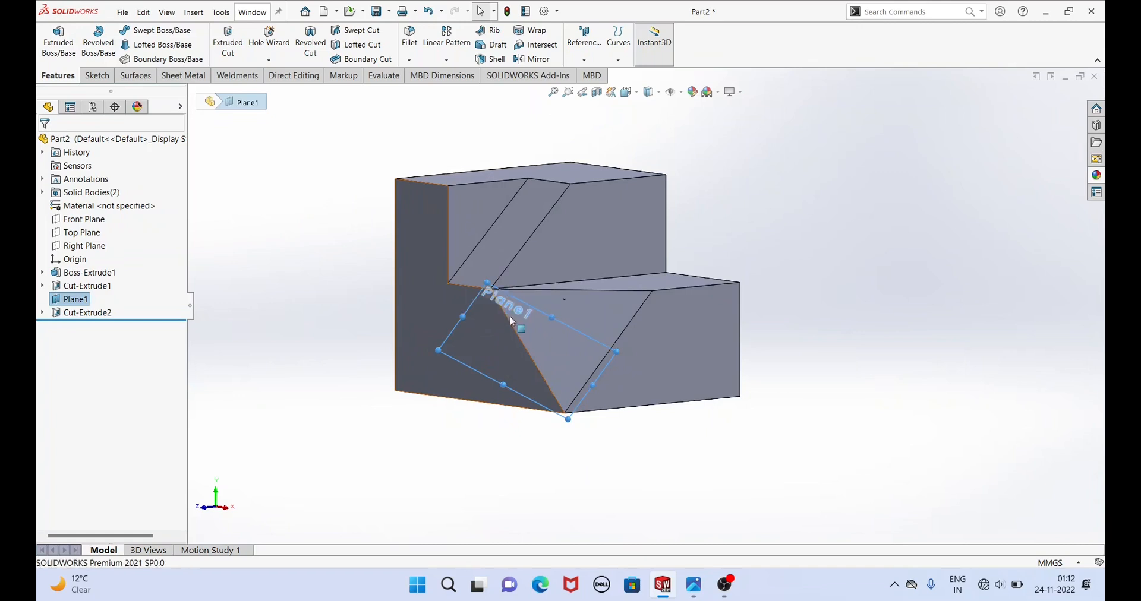
middle_drag(365, 277, 350, 314)
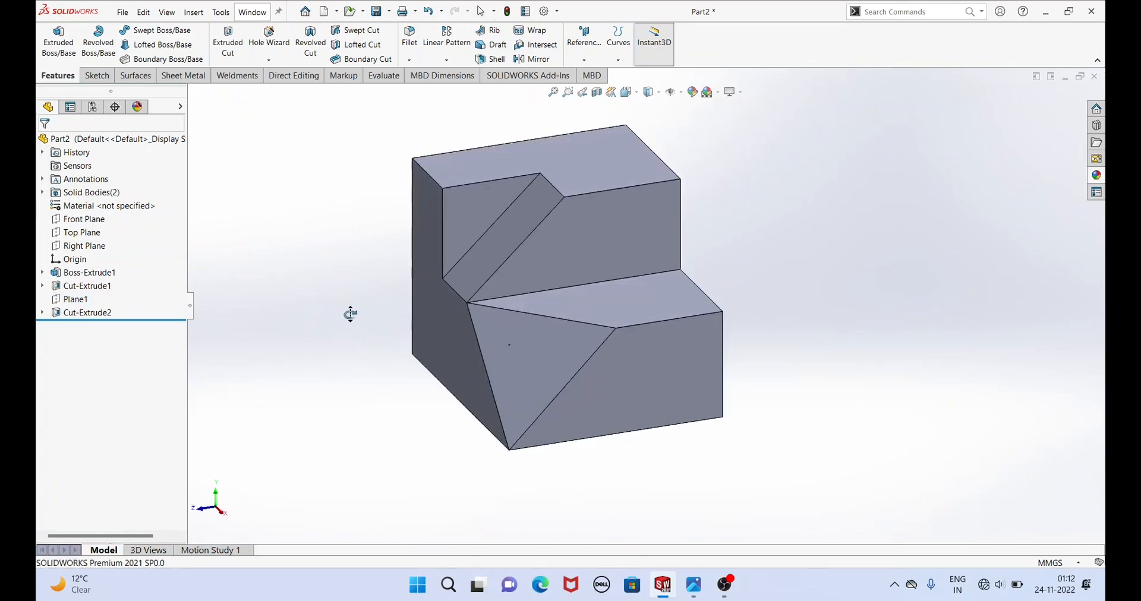
Delete the inclined reference plane together with its dependent corner cut and triangle sketch.
right_click(78, 305)
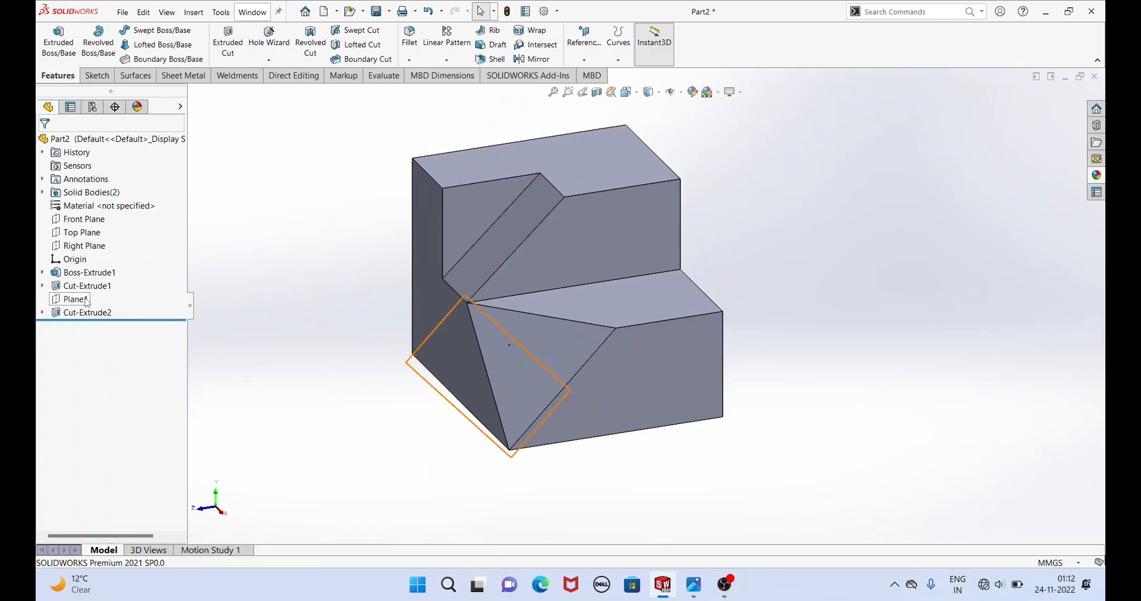
right_click(82, 303)
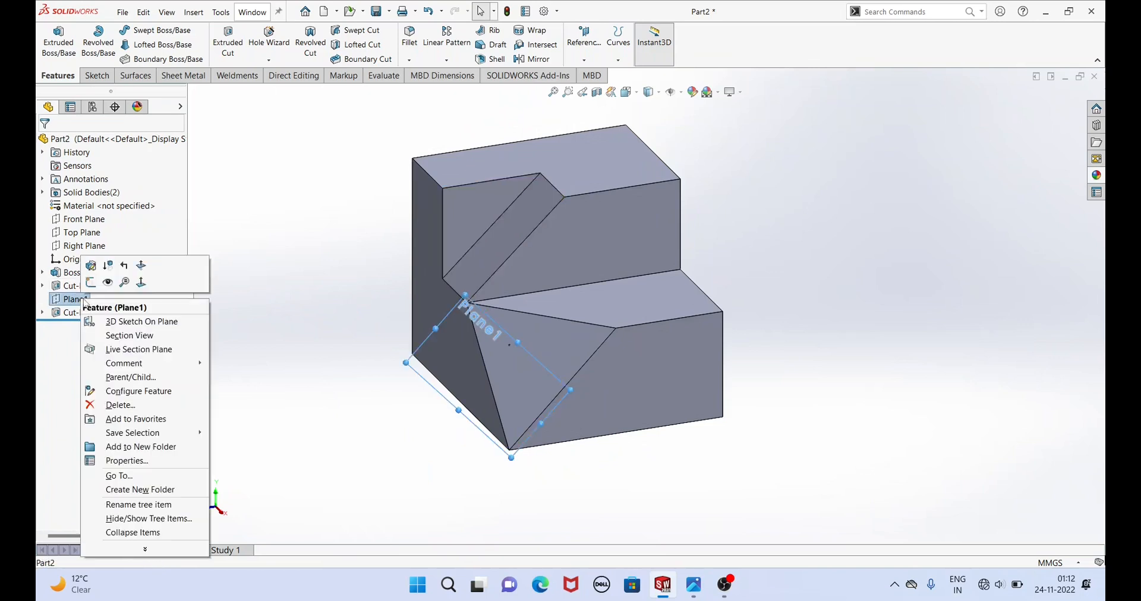
click(116, 406)
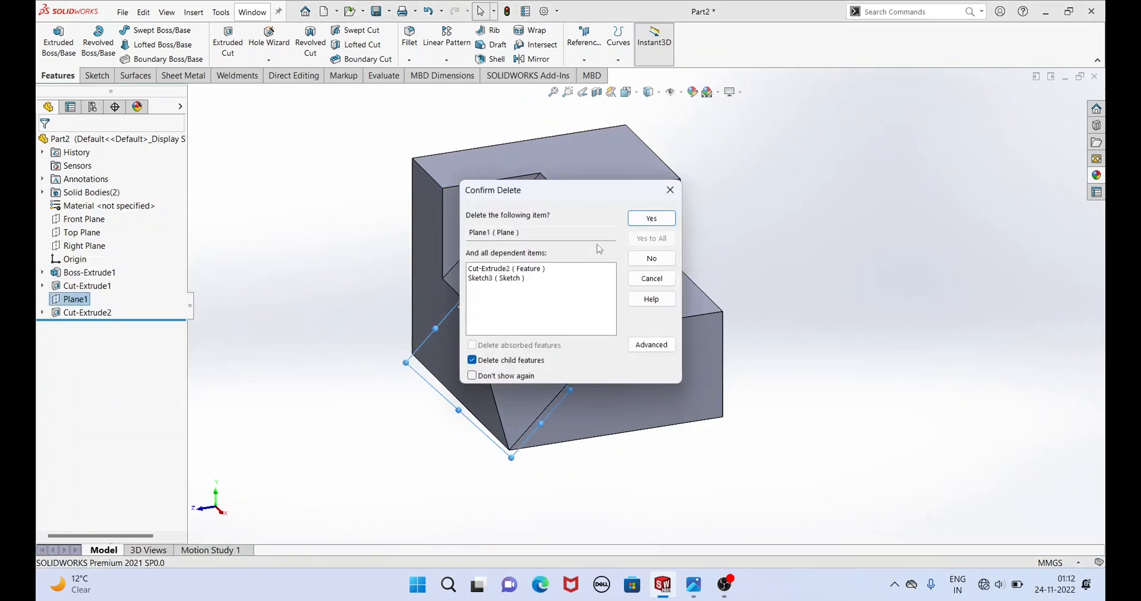
click(630, 222)
middle_drag(615, 219, 569, 331)
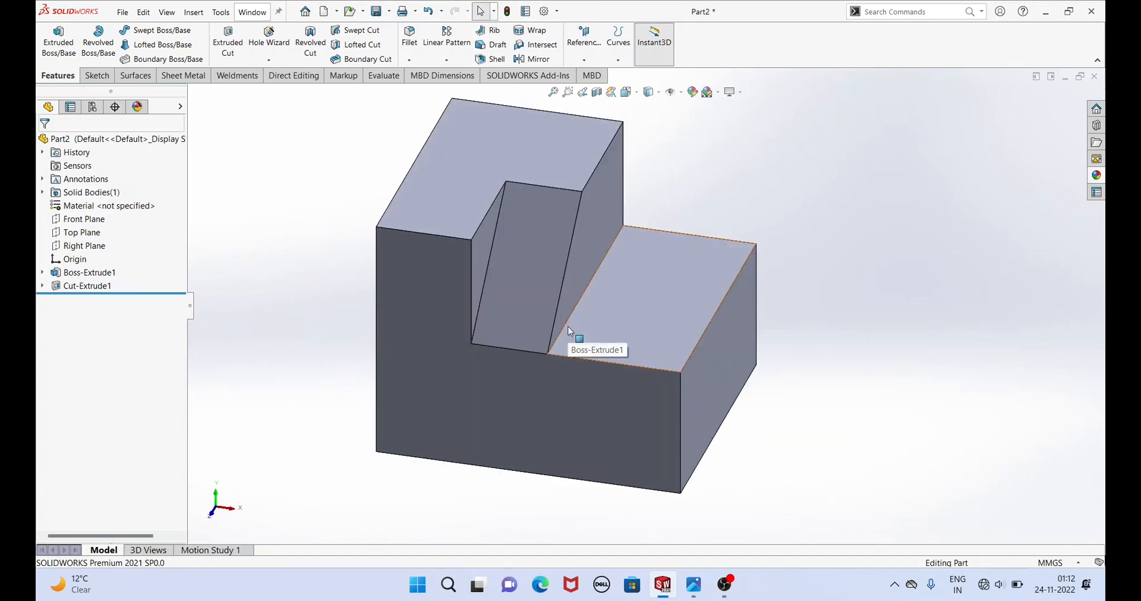
In a new 3D sketch, draw a closed triangle joining the notch's lower vertex, the near bottom corner and the lower step's outer top edge midpoint.
click(90, 76)
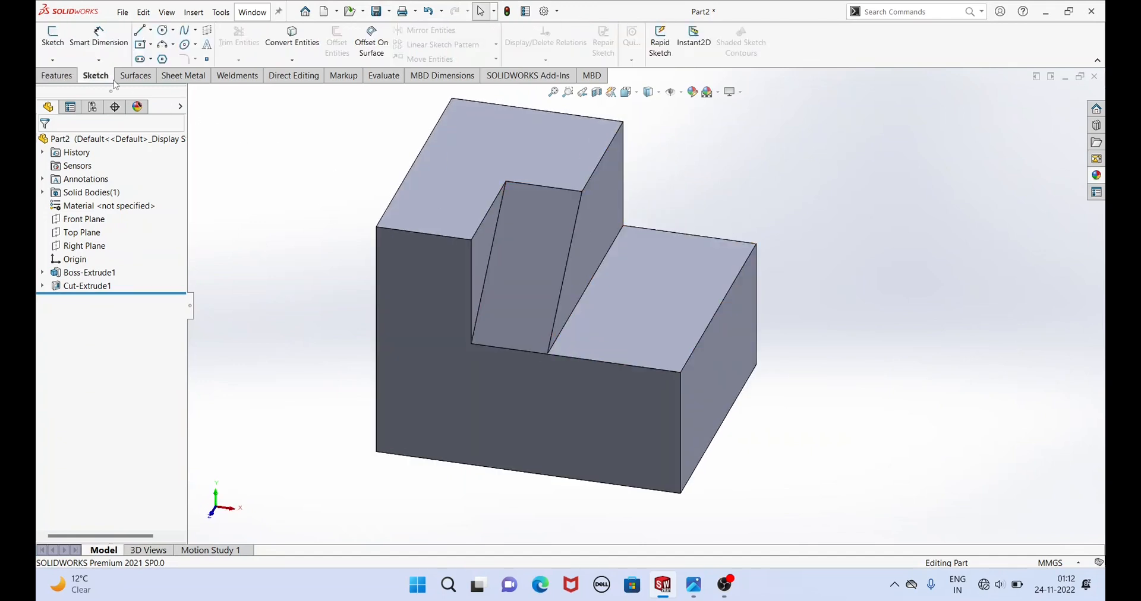
click(53, 61)
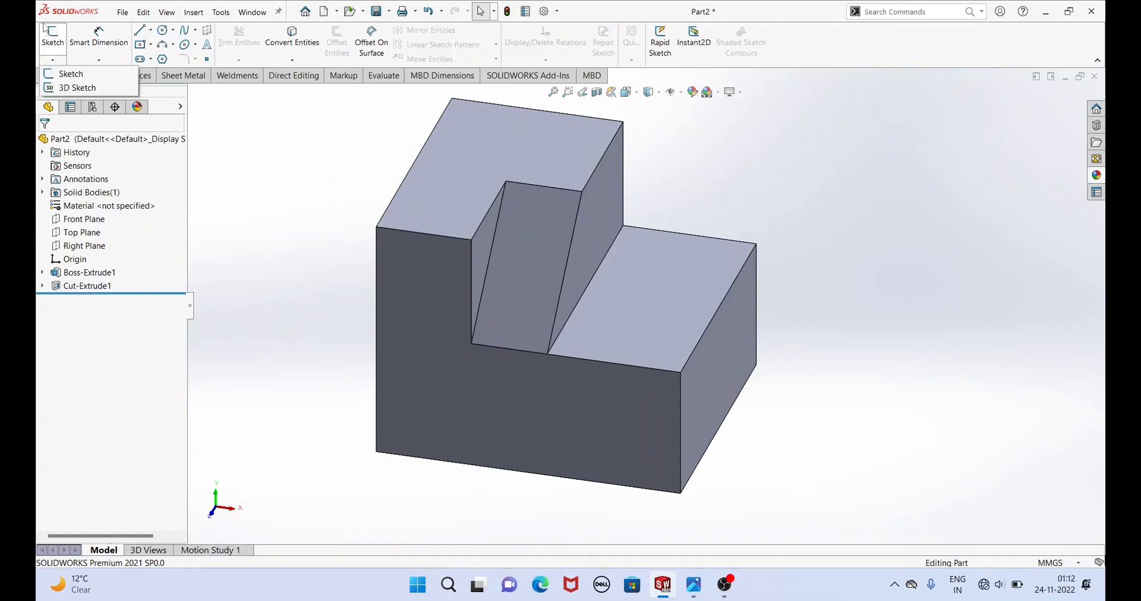
click(54, 61)
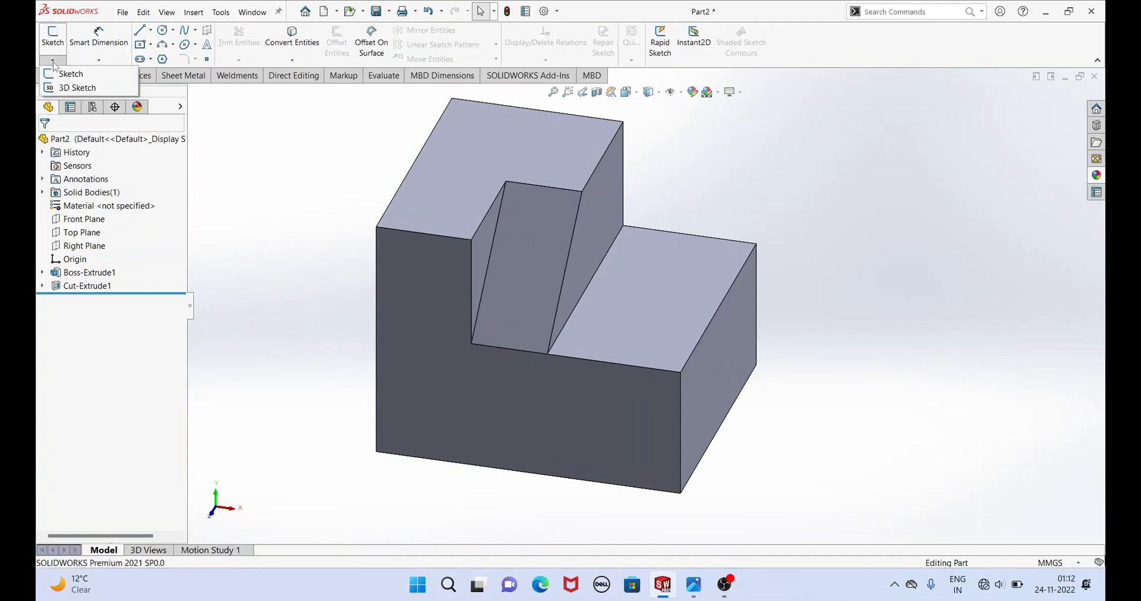
click(66, 90)
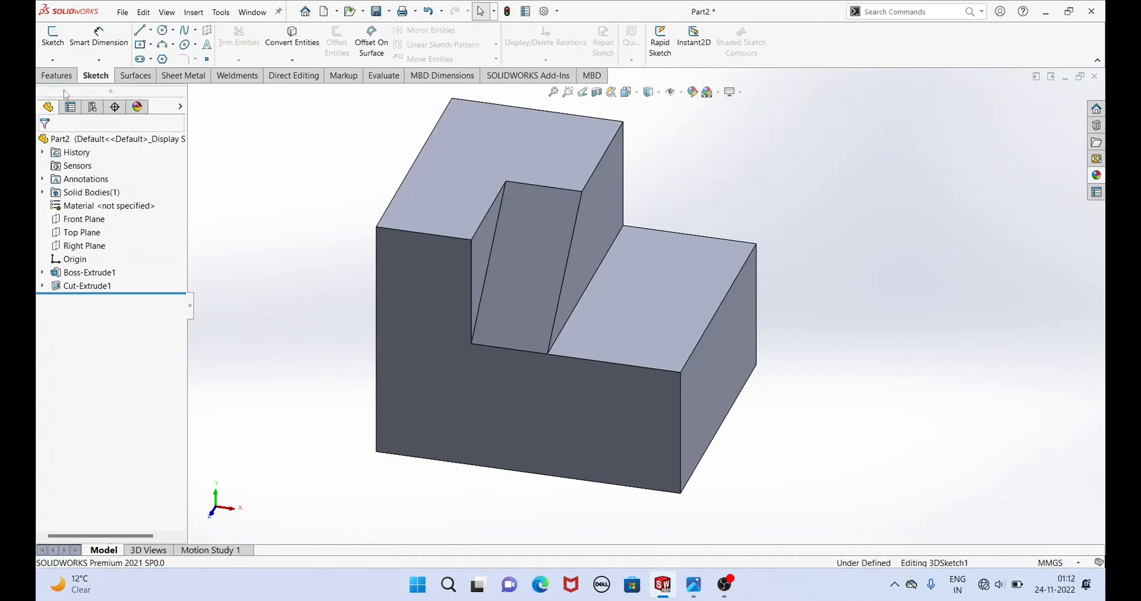
click(139, 35)
middle_drag(591, 329, 550, 306)
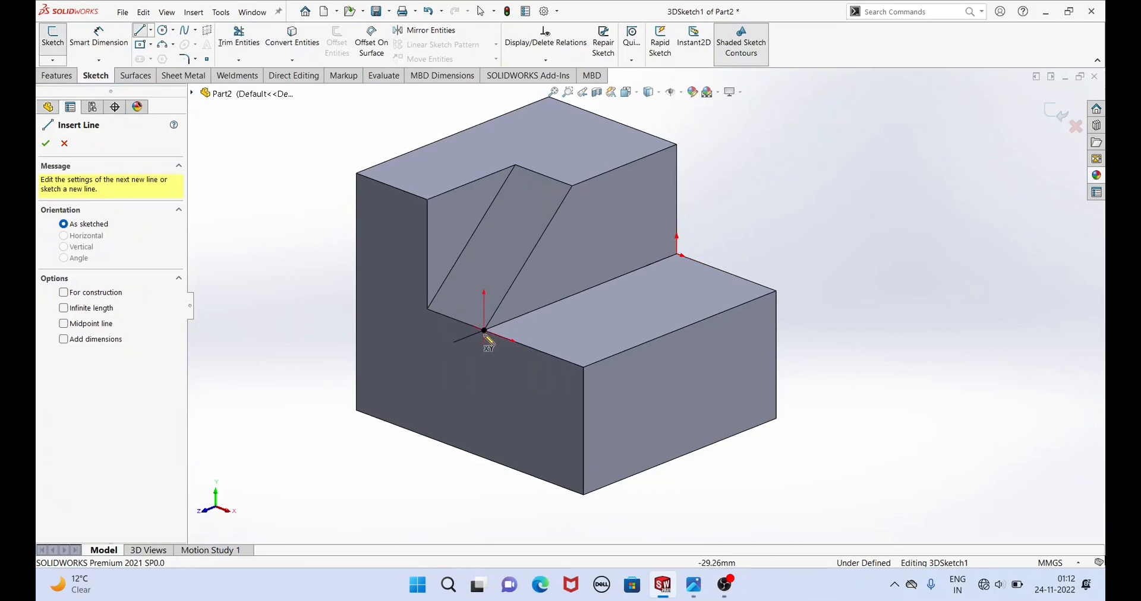
click(485, 331)
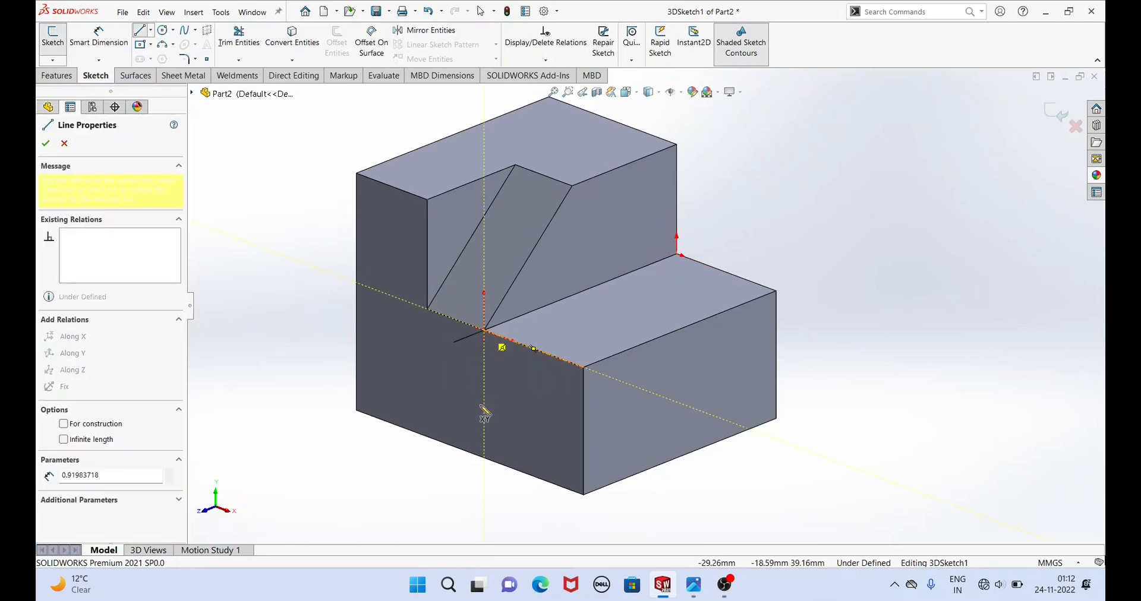
click(584, 495)
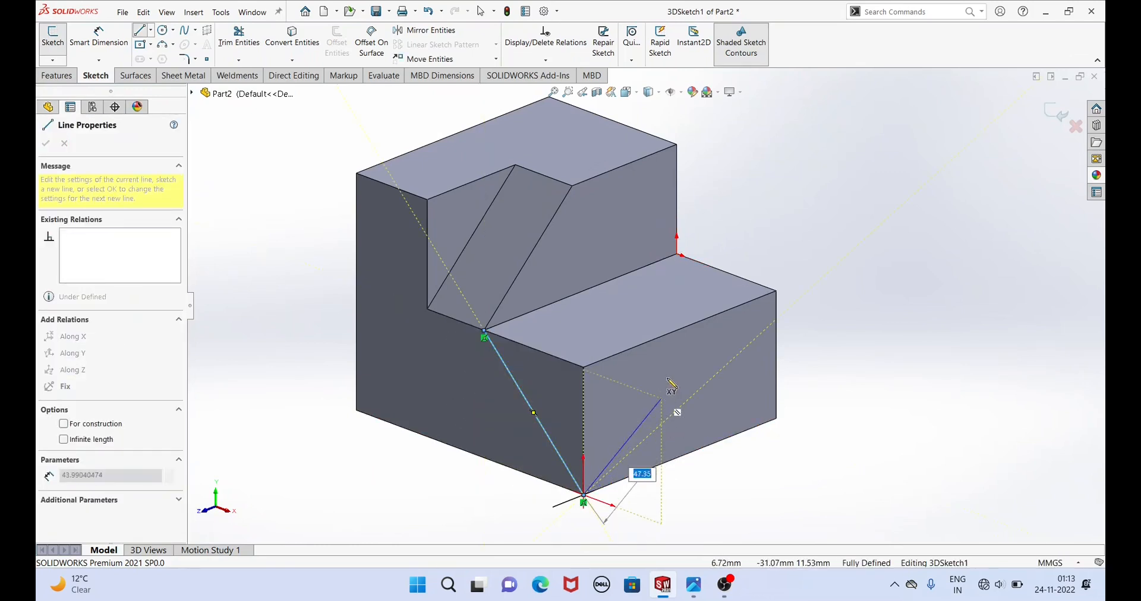
click(680, 329)
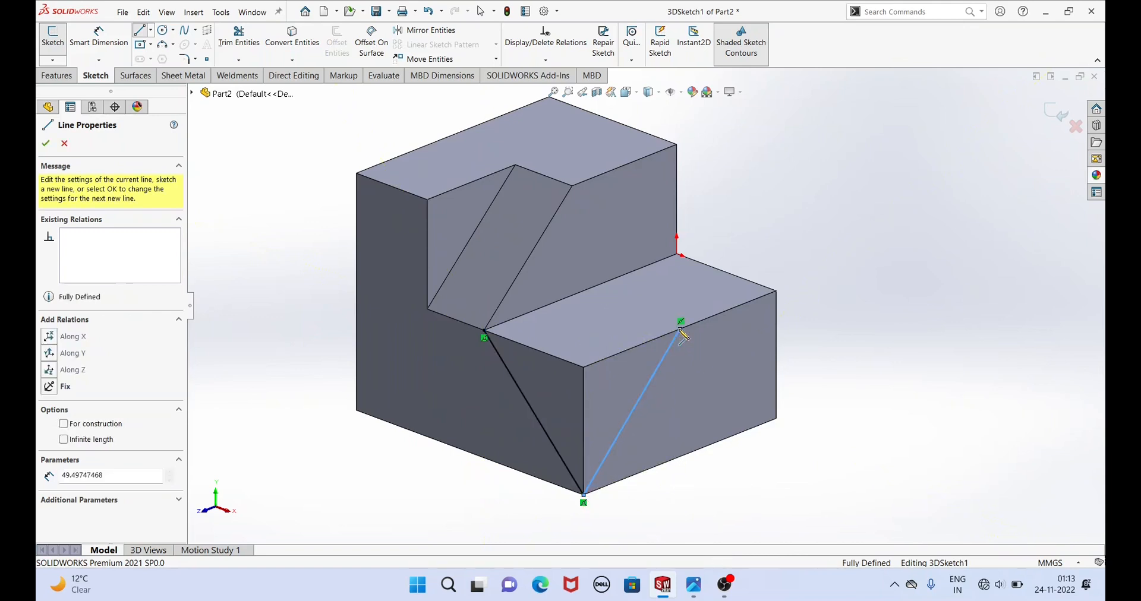
double_click(484, 331)
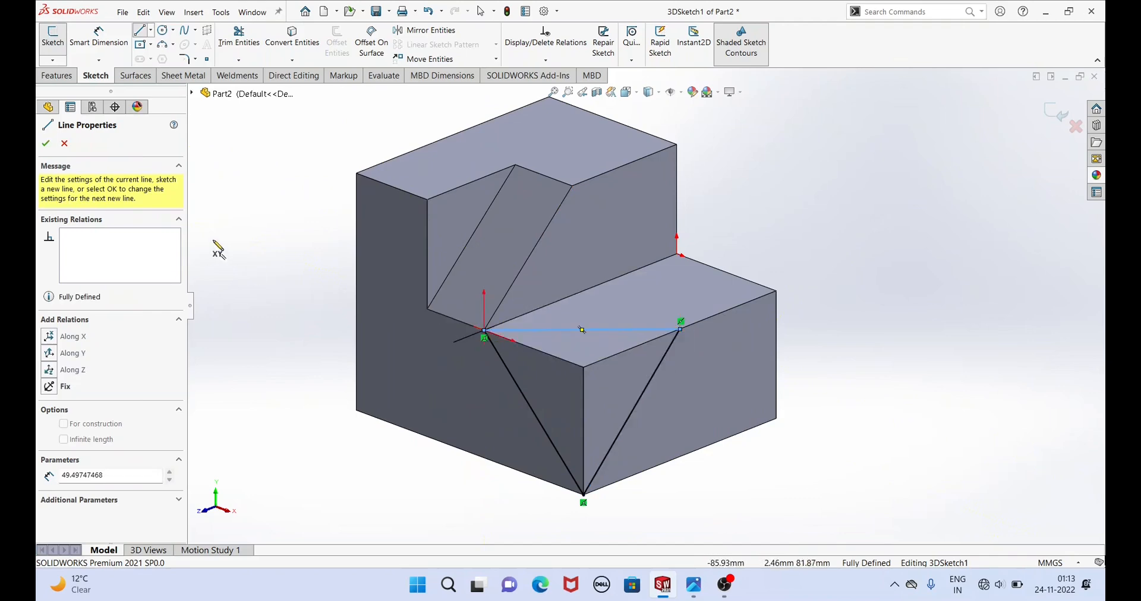
right_click(258, 231)
click(264, 232)
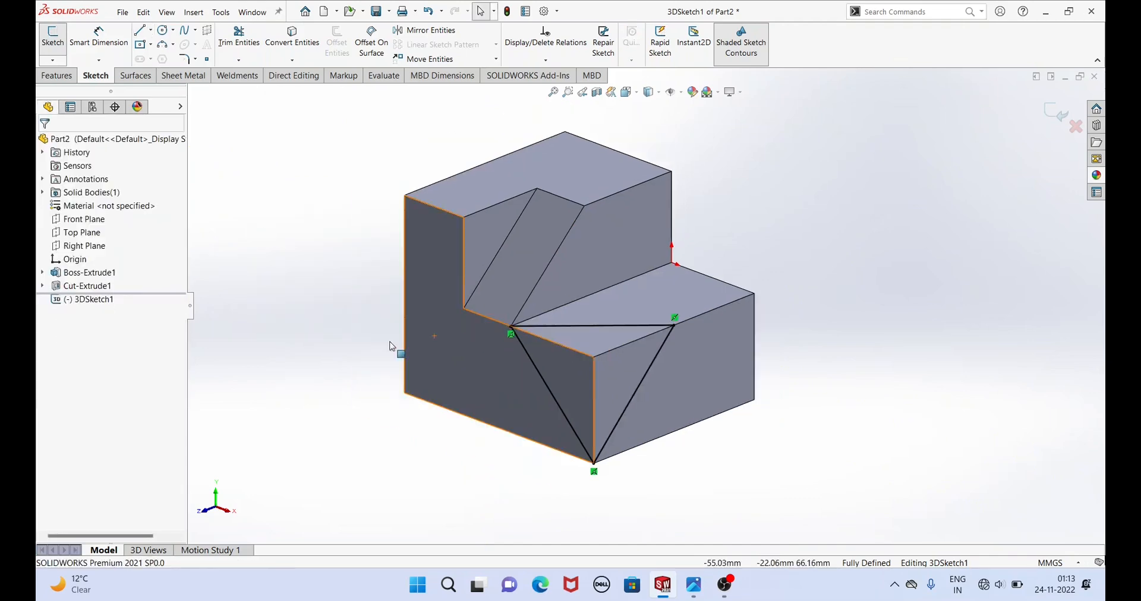
Start an Extruded Cut from the 3D sketch's triangular contour with a Through All end condition.
mouse_move(402, 329)
middle_down()
mouse_move(467, 341)
mouse_move(387, 339)
middle_up()
click(58, 75)
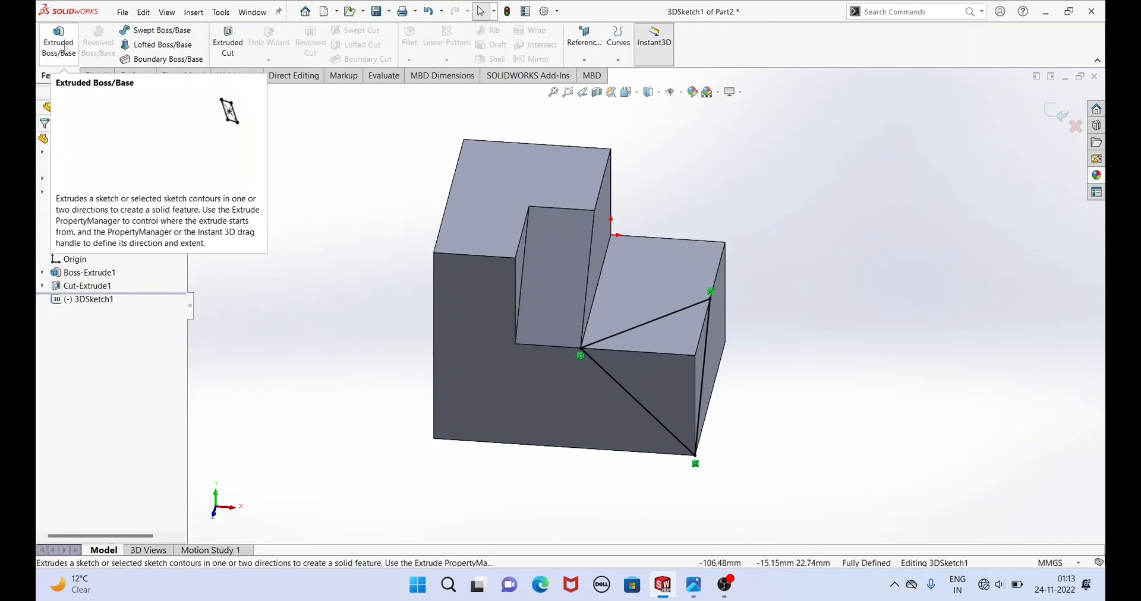
click(233, 53)
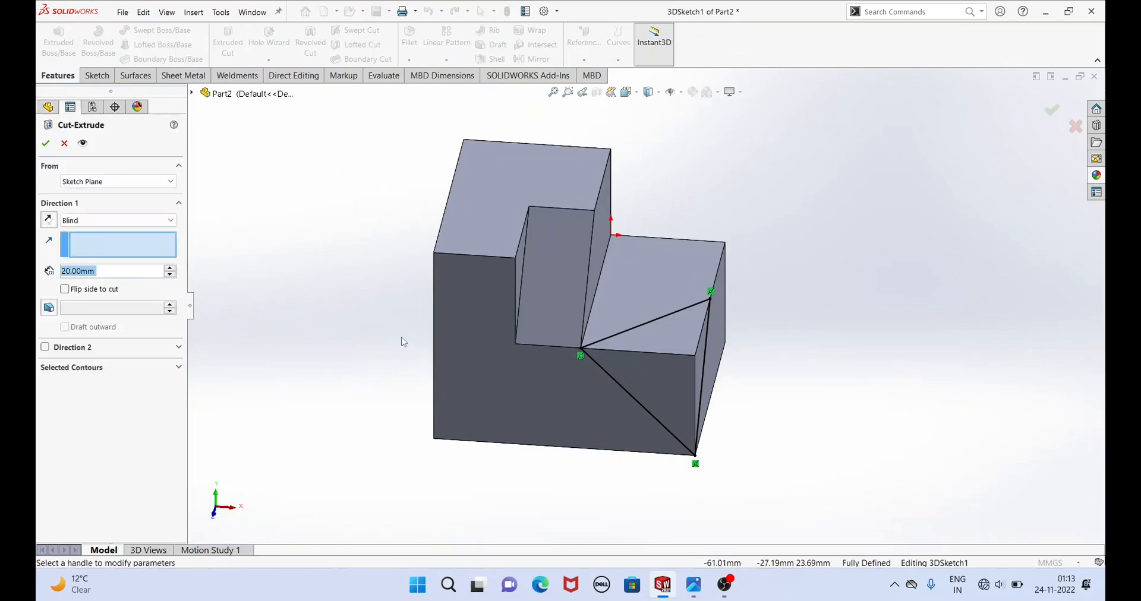
click(178, 367)
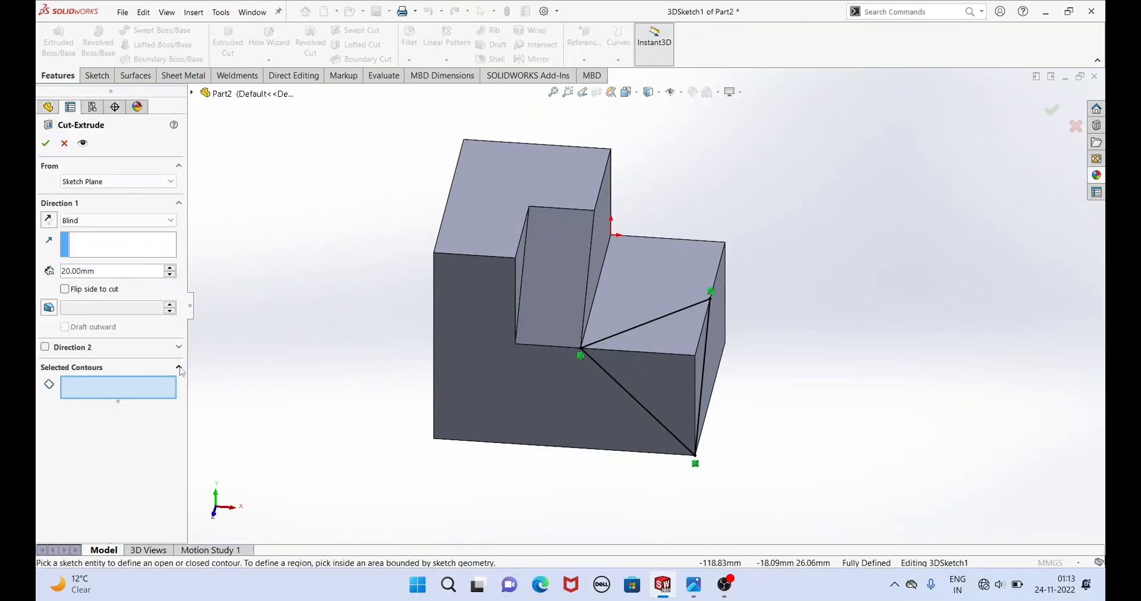
click(639, 328)
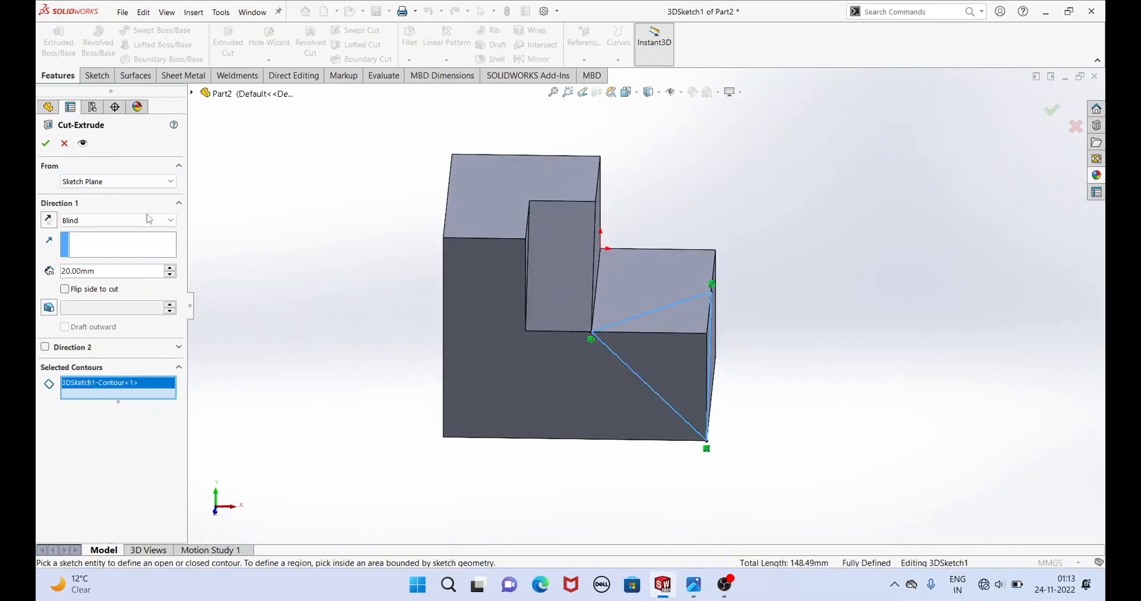
click(119, 220)
click(106, 242)
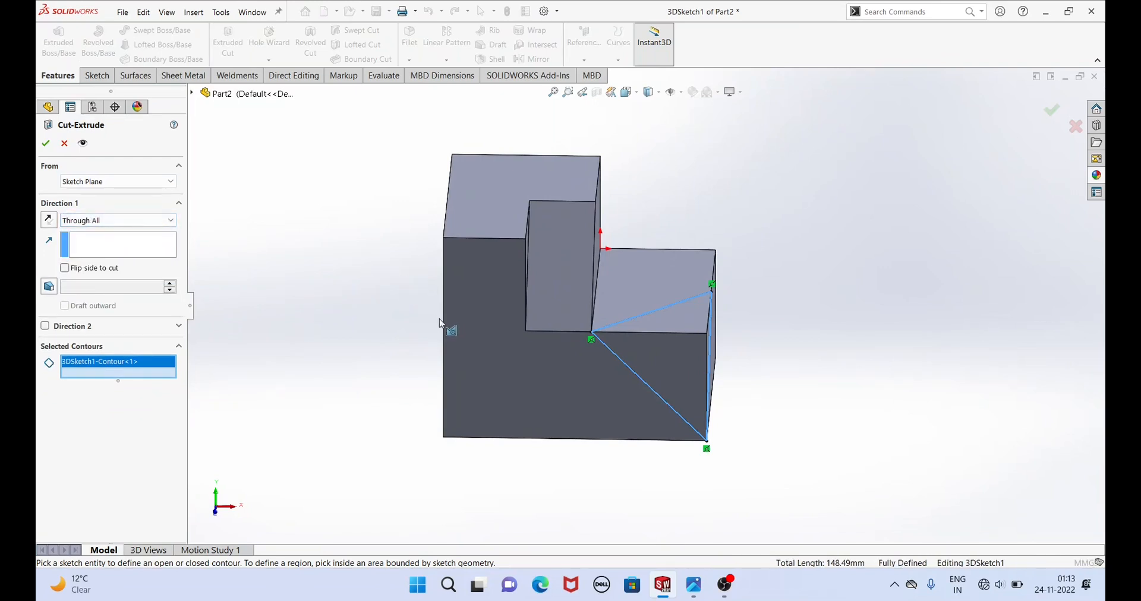
Direct the cut along the lower step's front top edge, reversed outward through the corner, and finish the cut.
middle_drag(446, 326, 341, 324)
scroll(588, 370, down, 1)
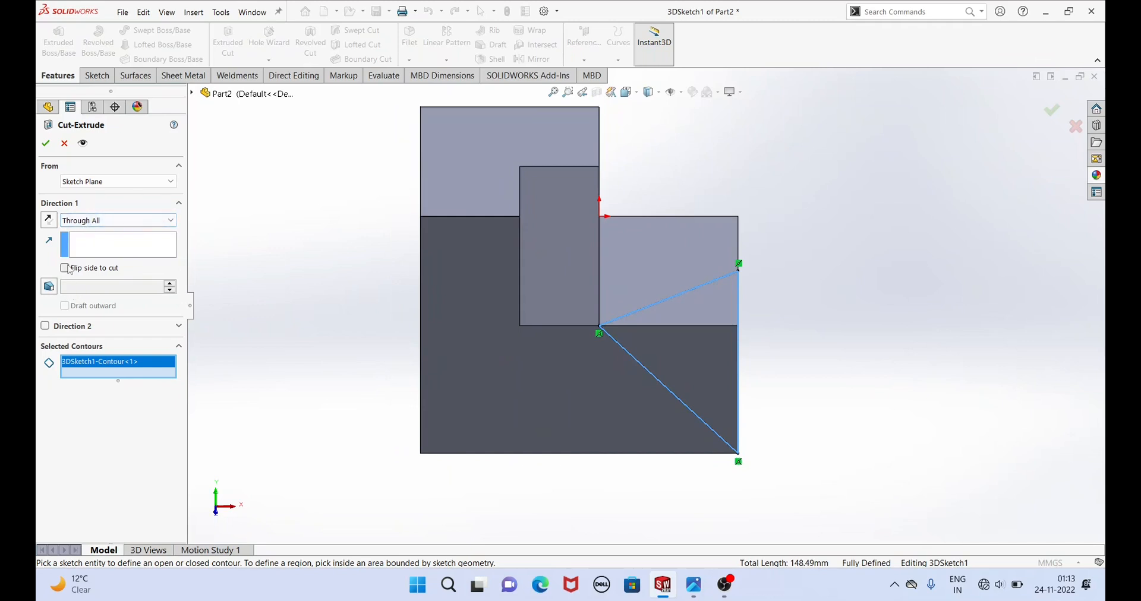
click(81, 247)
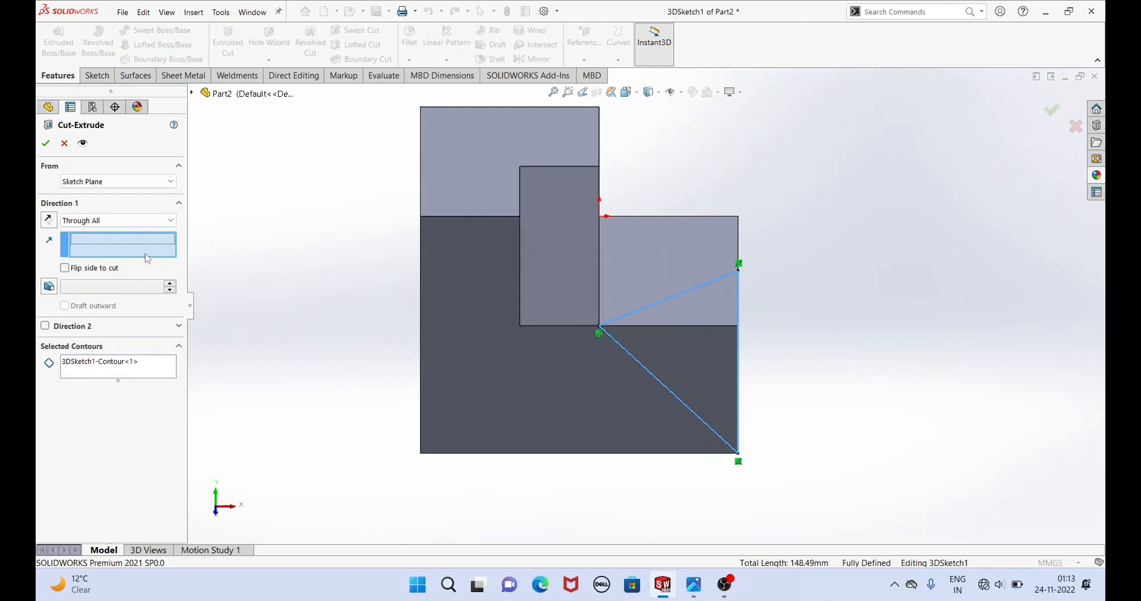
click(699, 328)
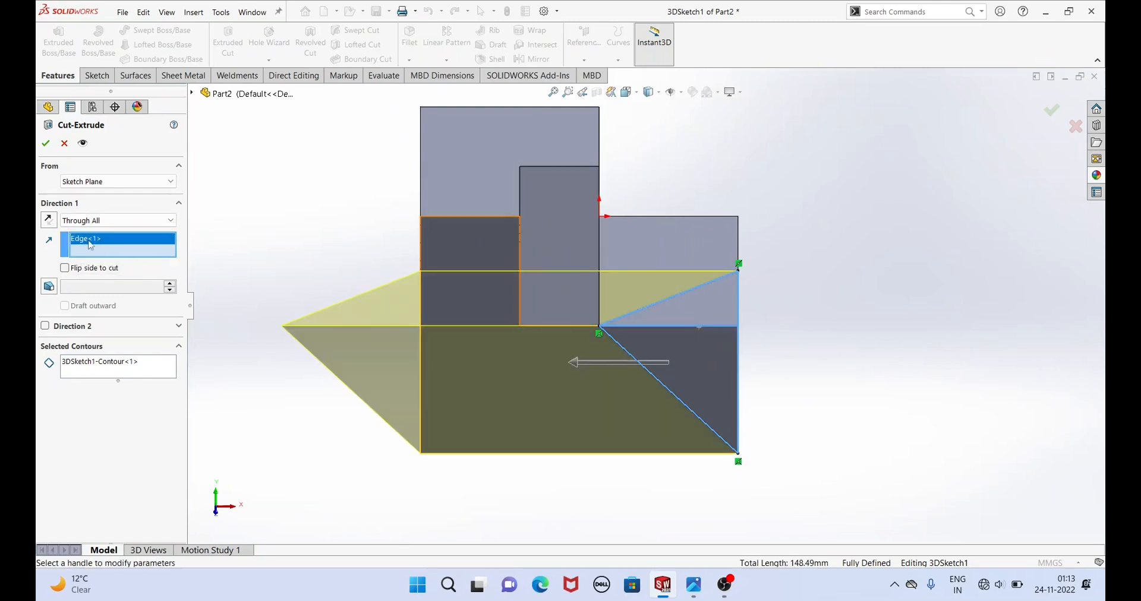
click(62, 222)
click(58, 222)
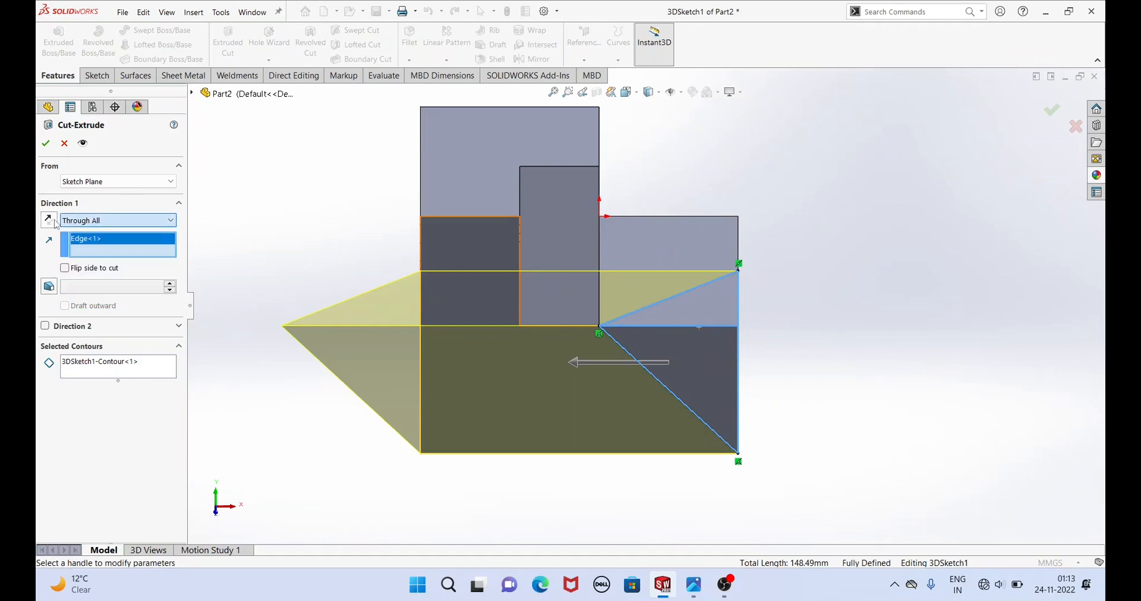
click(49, 220)
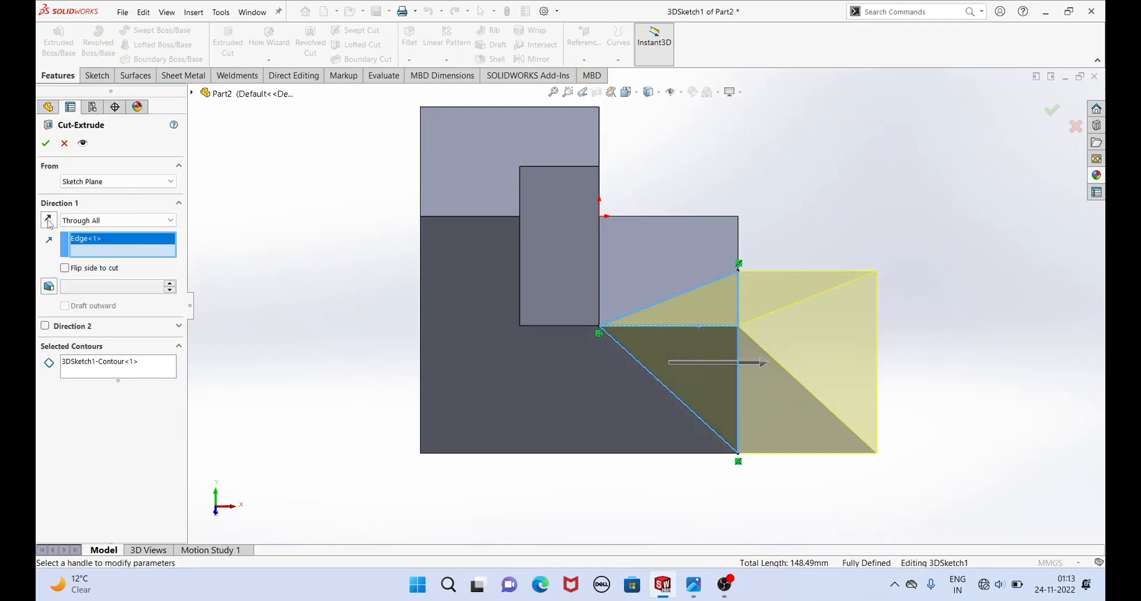
click(45, 144)
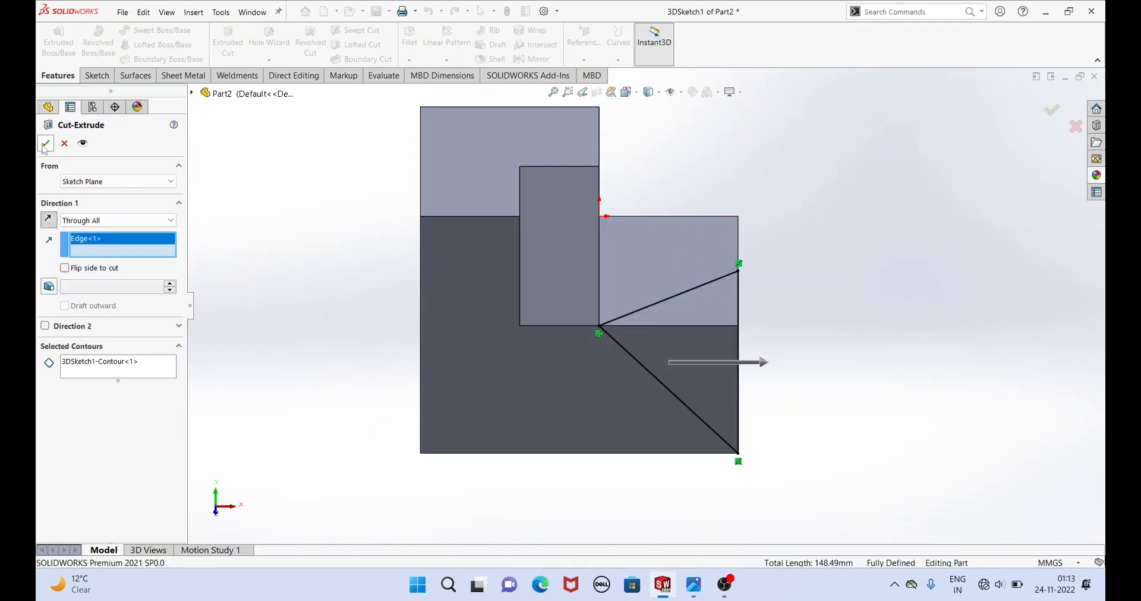
middle_drag(404, 243, 351, 256)
scroll(376, 247, down, 1)
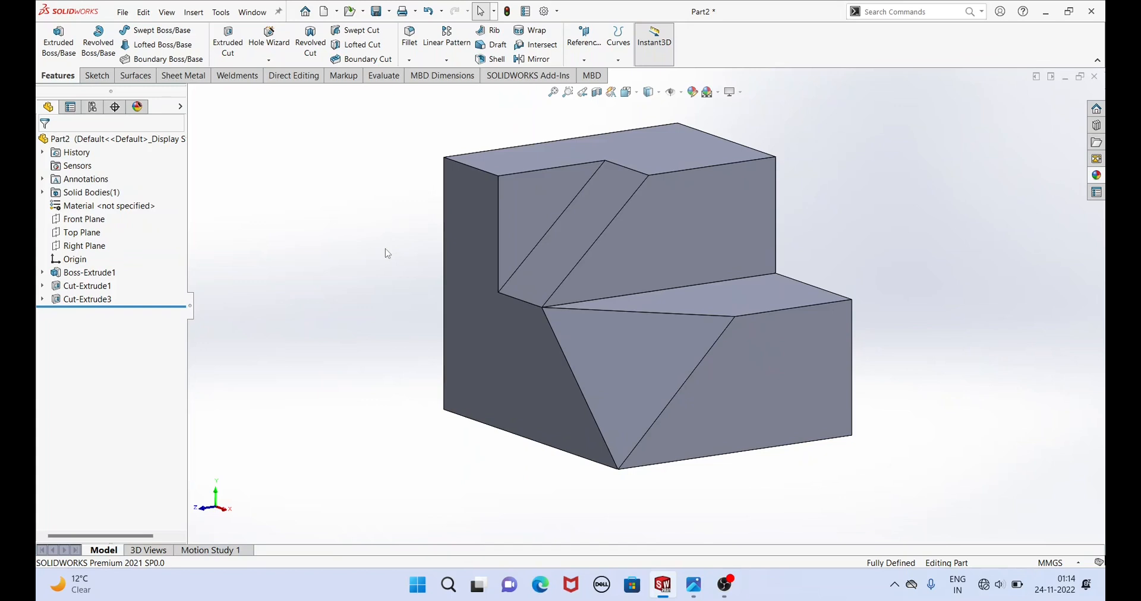
middle_drag(386, 254, 344, 311)
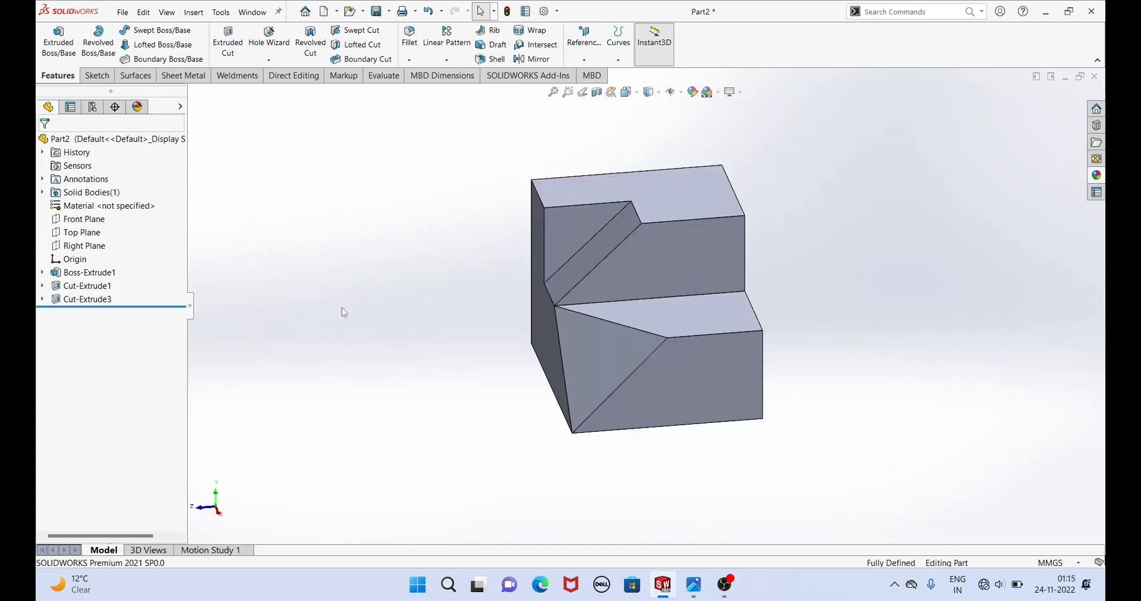
middle_drag(369, 292, 404, 322)
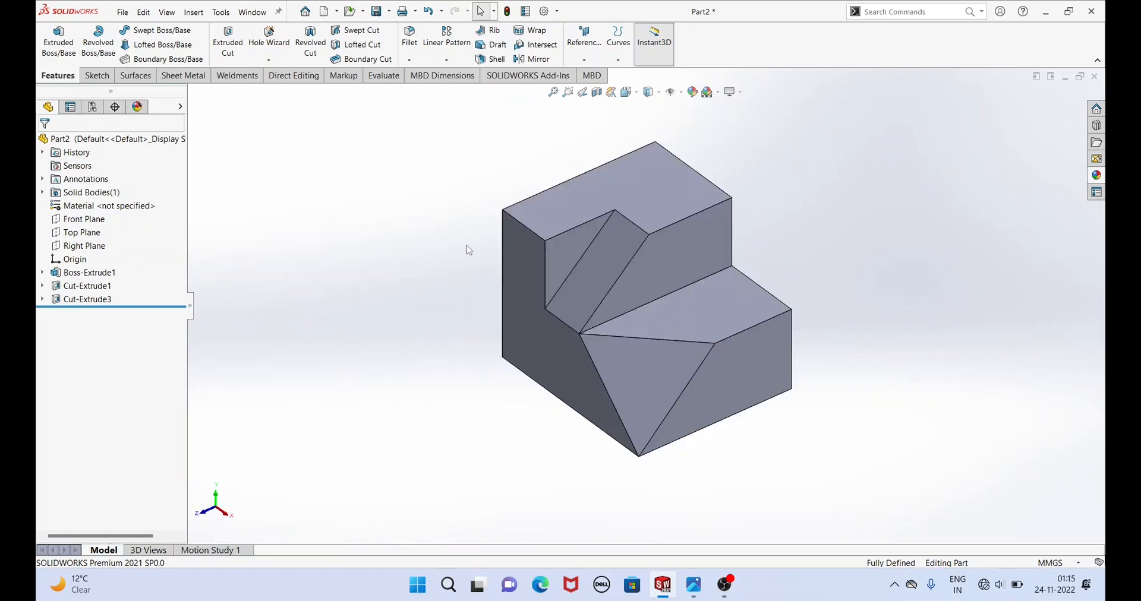